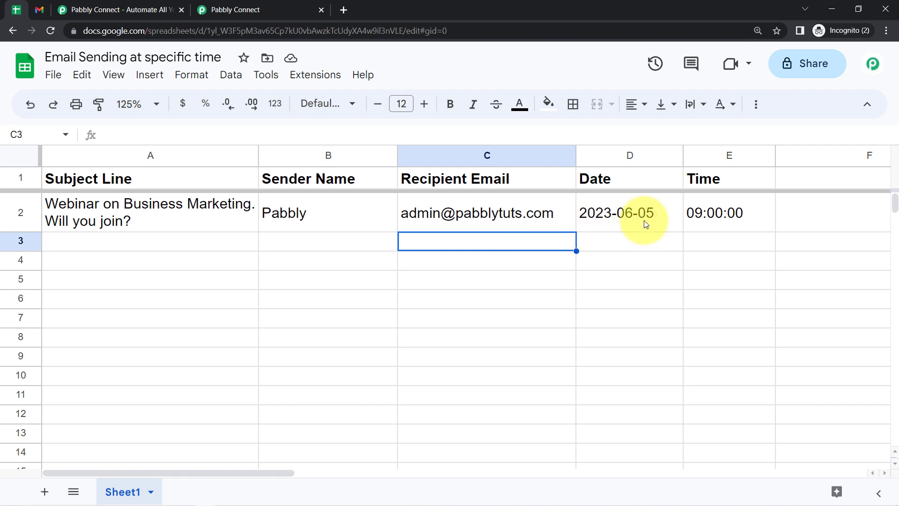
Review the email's scheduled date and time in the spreadsheet and check the Gmail inbox
click(645, 224)
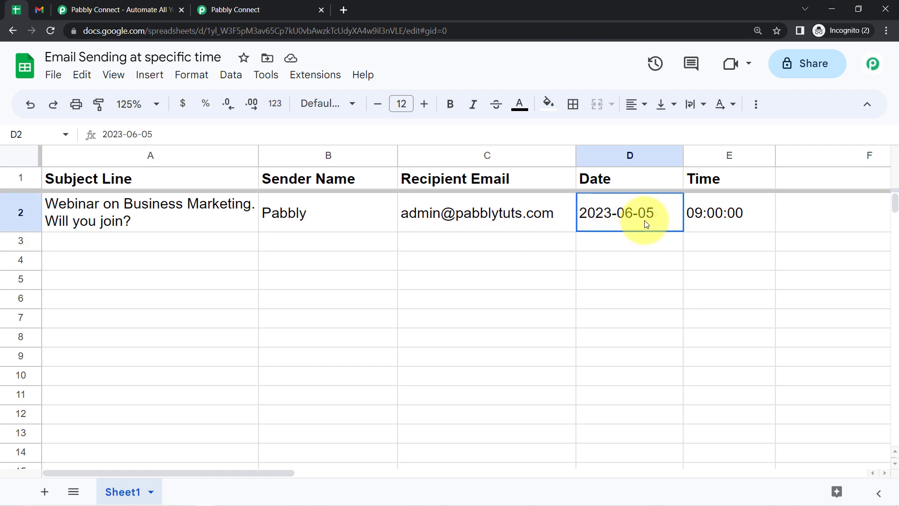
click(698, 224)
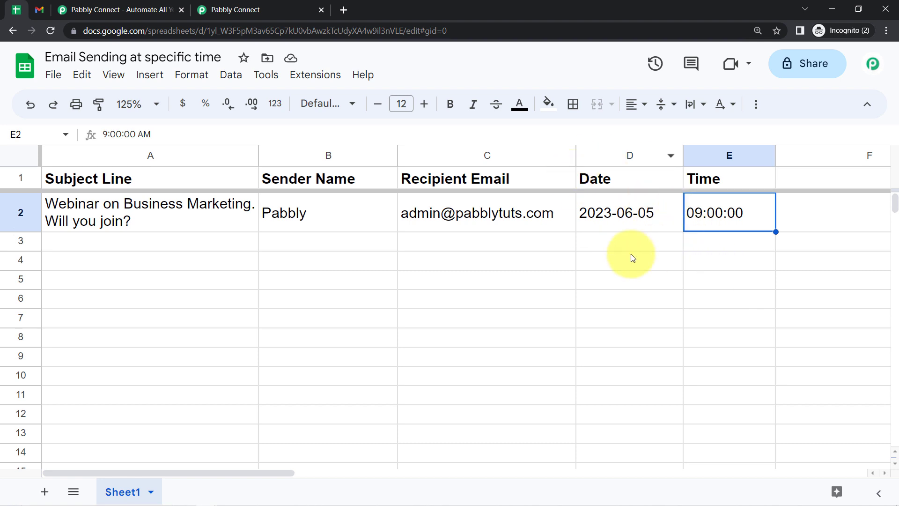
click(40, 9)
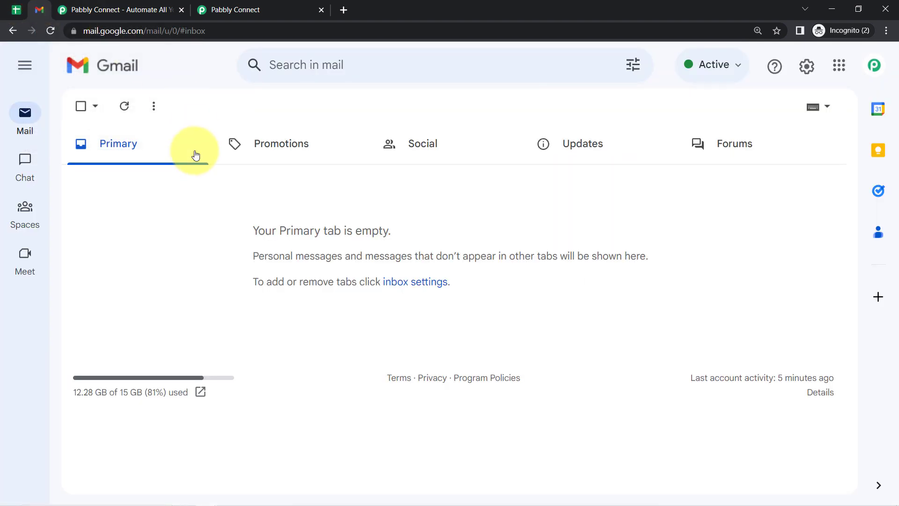
click(21, 6)
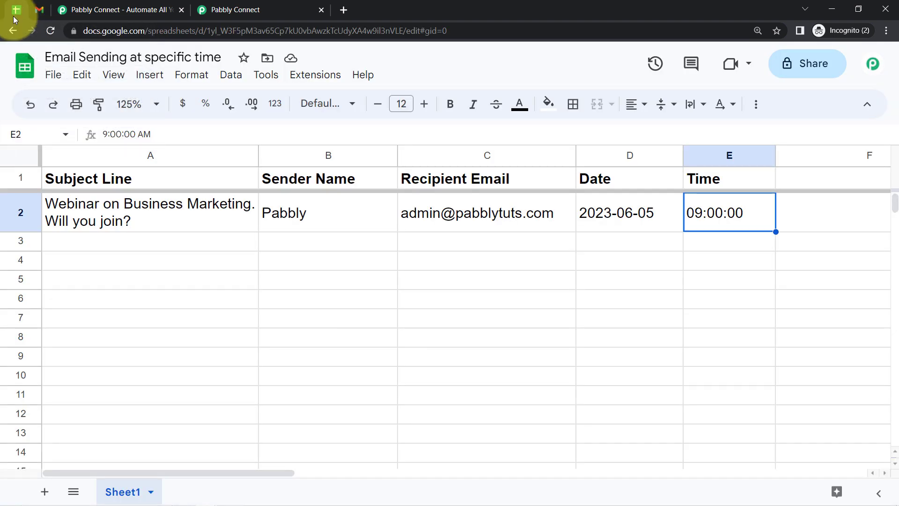
click(39, 9)
click(15, 8)
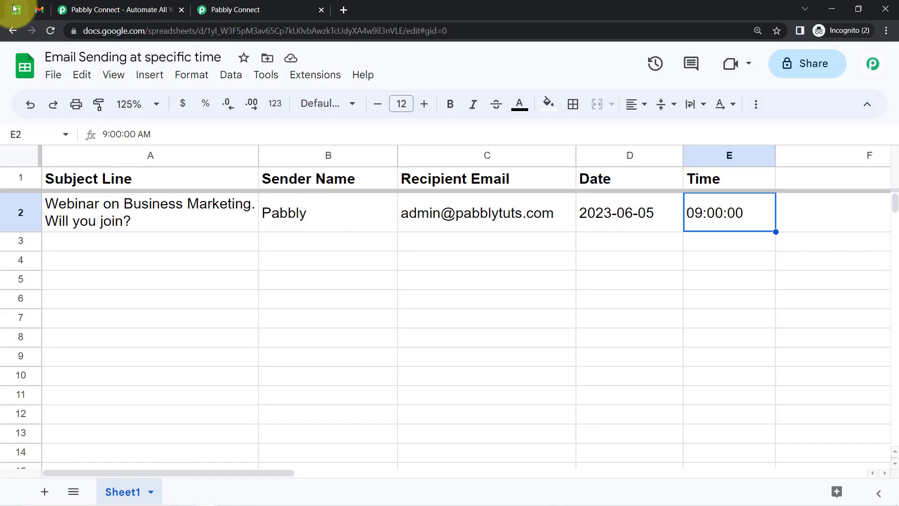
Look over the Pabbly Connect home page with its sign-up options and the account dashboard
click(89, 10)
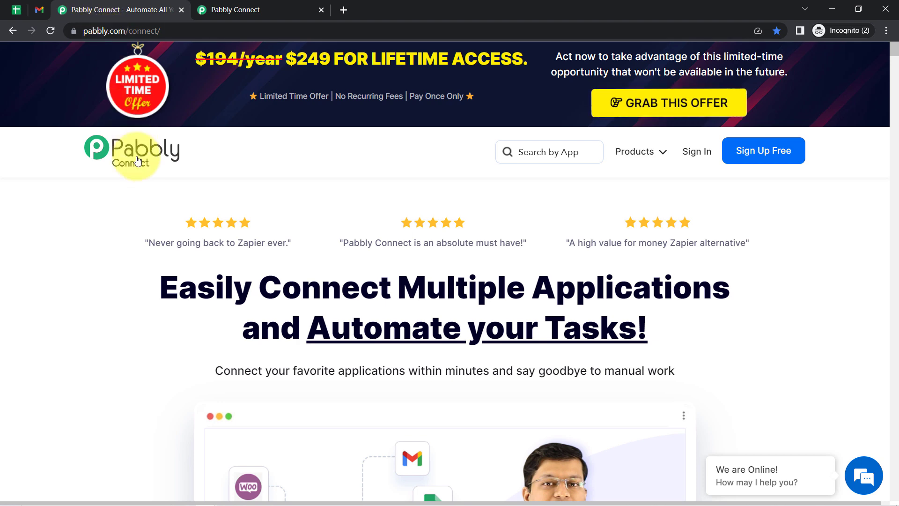
drag(341, 288, 576, 332)
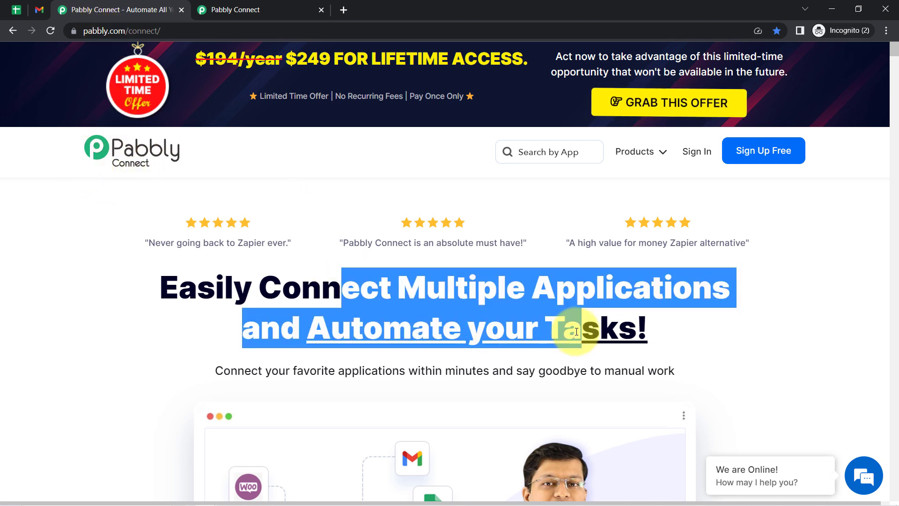
click(237, 4)
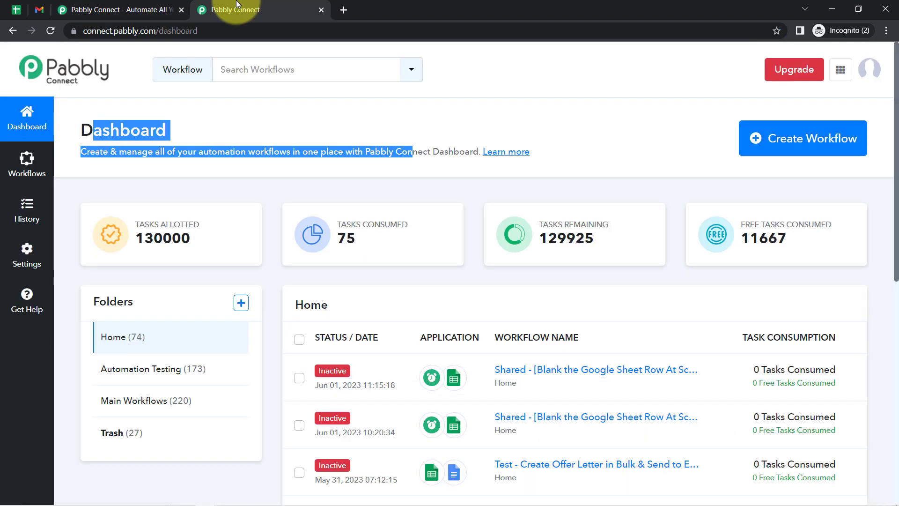
drag(96, 147, 265, 148)
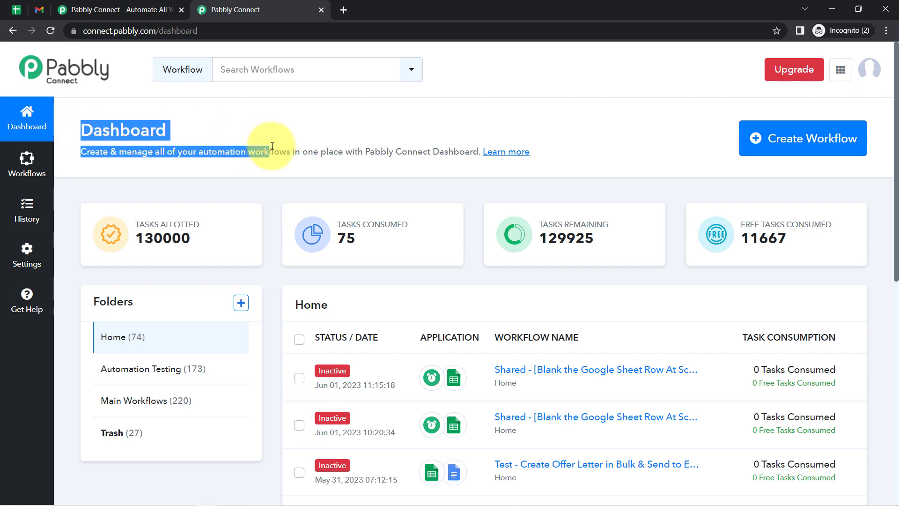
scroll(545, 345, down, 4)
scroll(518, 335, up, 4)
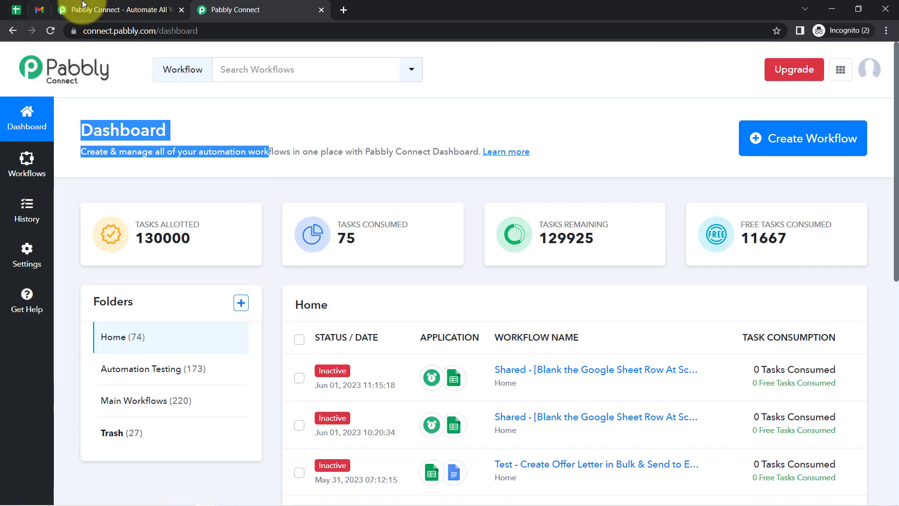
click(93, 9)
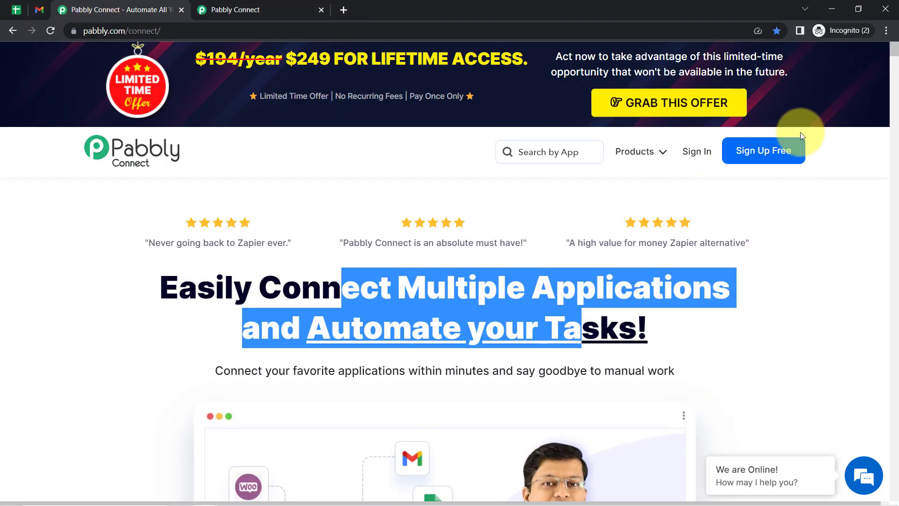
click(701, 276)
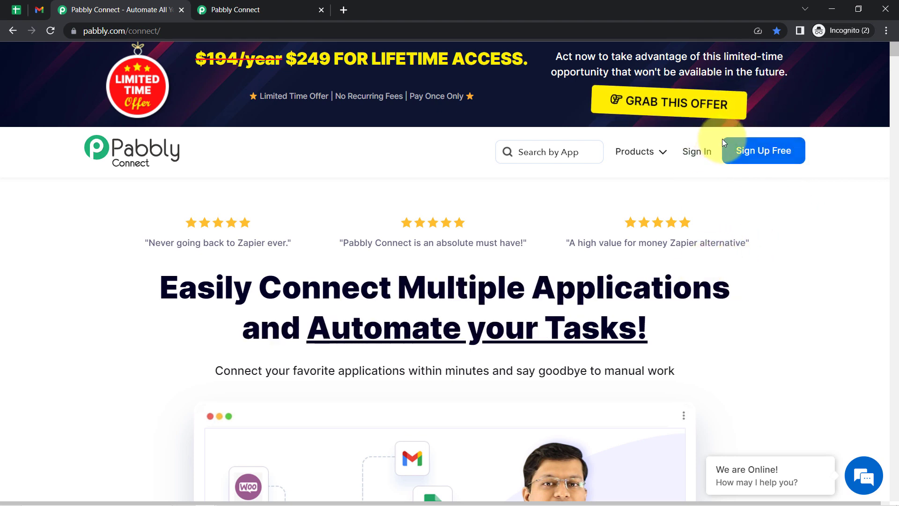
click(27, 8)
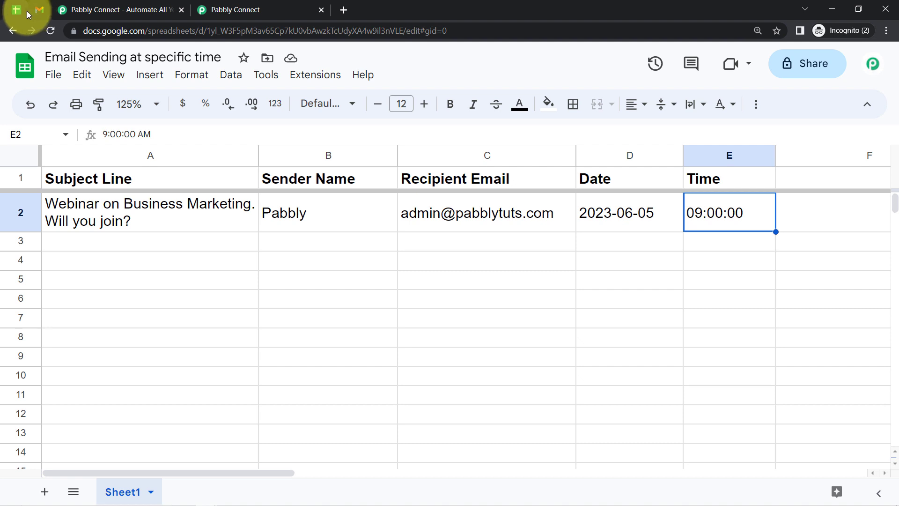
click(131, 9)
From the Pabbly Connect dashboard, create a workflow named "Automatically Schedule & Send Emails from Google Sheets to Gmail"
click(253, 9)
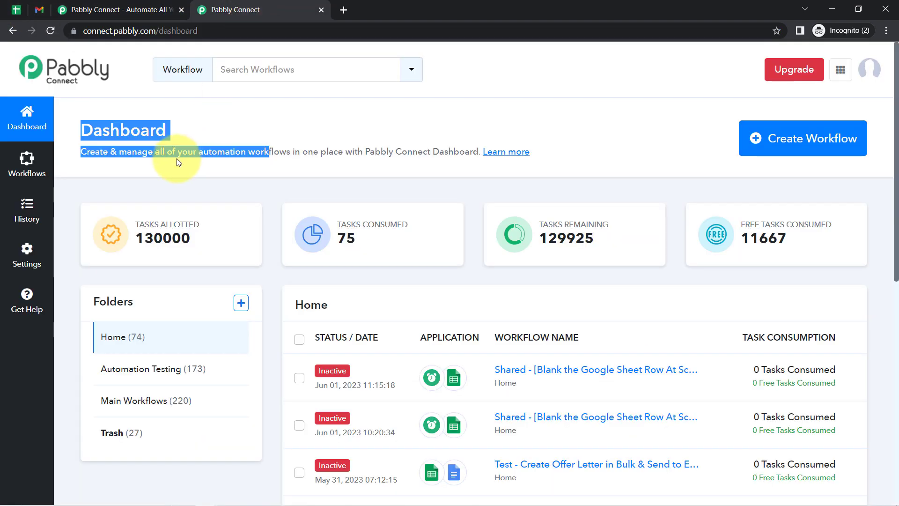
drag(93, 130, 224, 153)
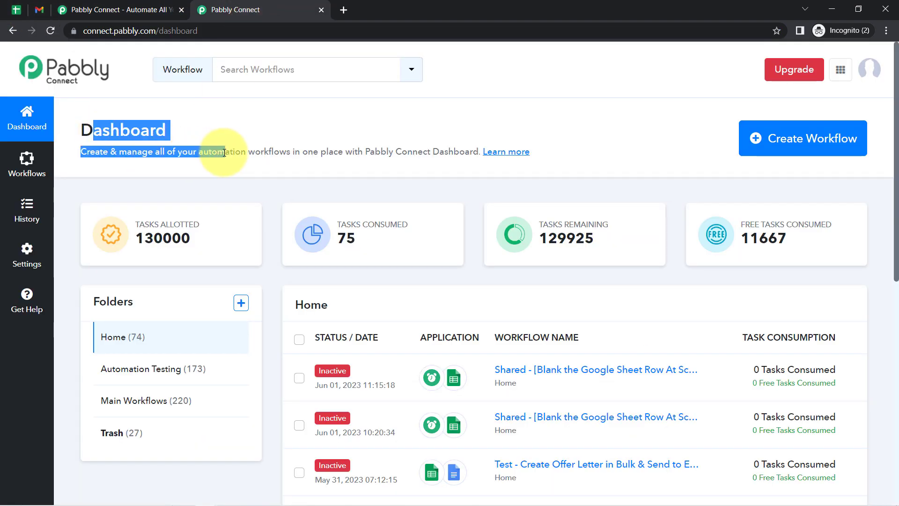
click(786, 138)
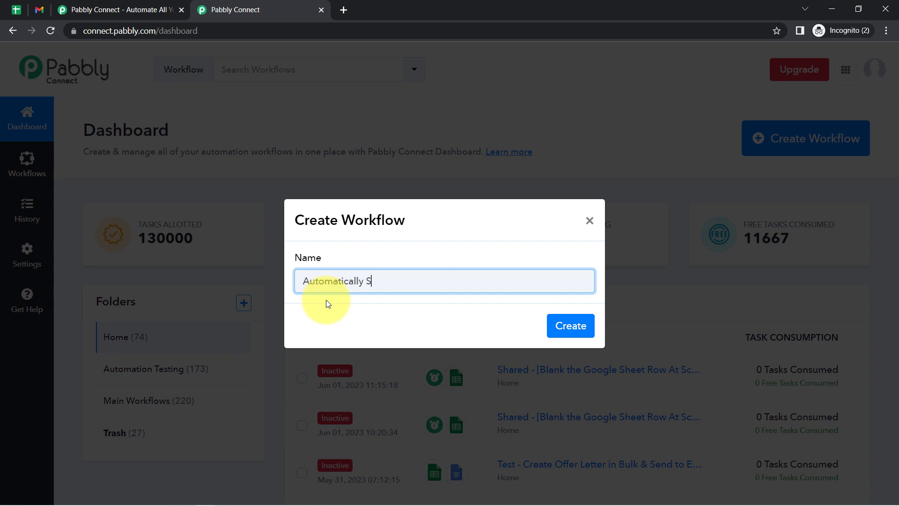
key(BackSpace)
text(chedule & Send Emails from Google Sheets to)
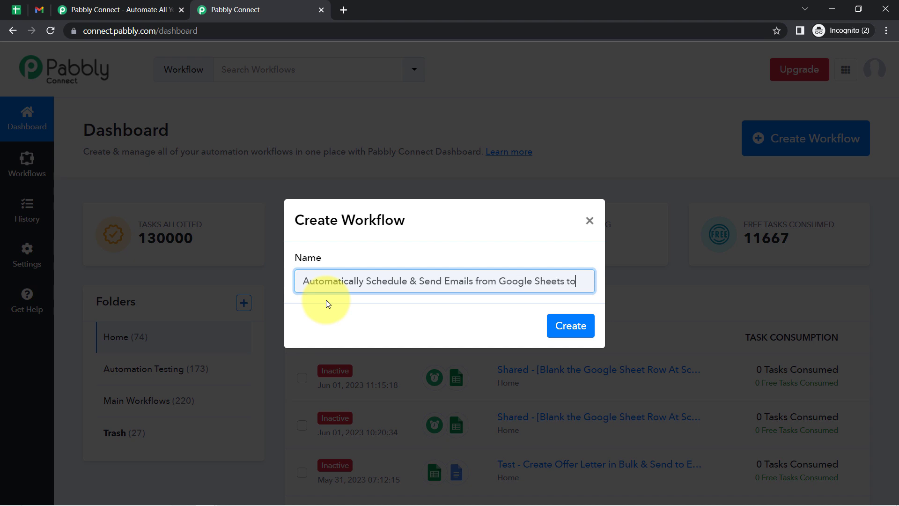
text(mail)
key(ctrl+shift+Left)
key(ctrl+shift+Left)
key(ctrl+shift+Left)
key(ctrl+shift+Left)
key(ctrl+shift+Left)
key(ctrl+shift+Left)
key(ctrl+shift+Left)
key(ctrl+shift+Left)
key(ctrl+shift+Left)
key(ctrl+shift+Left)
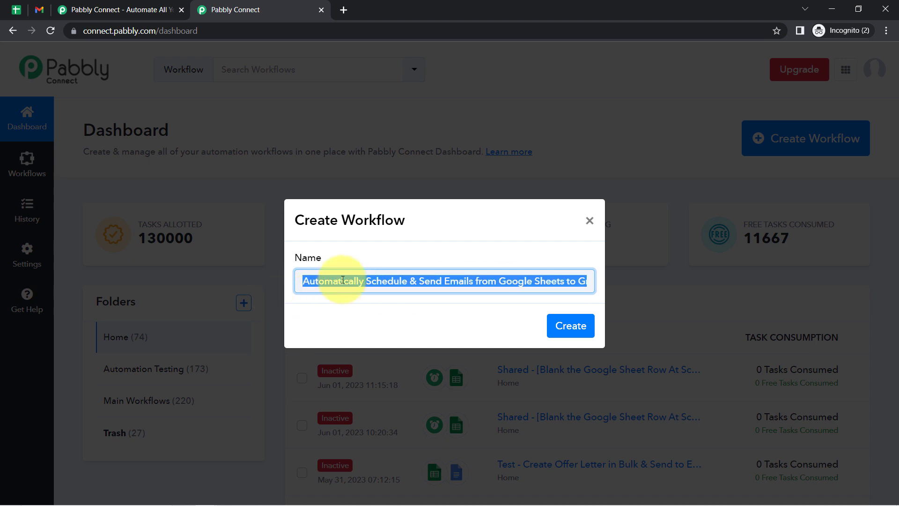
click(340, 281)
click(559, 325)
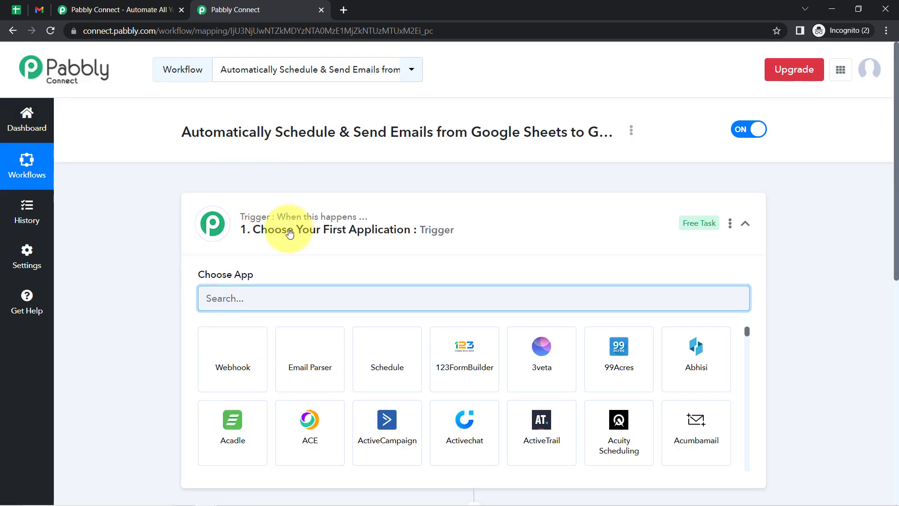
click(318, 213)
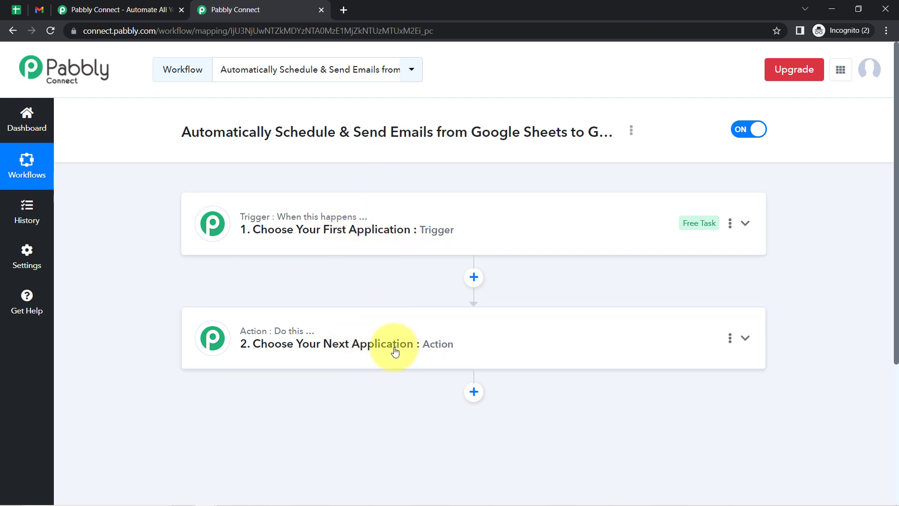
click(377, 222)
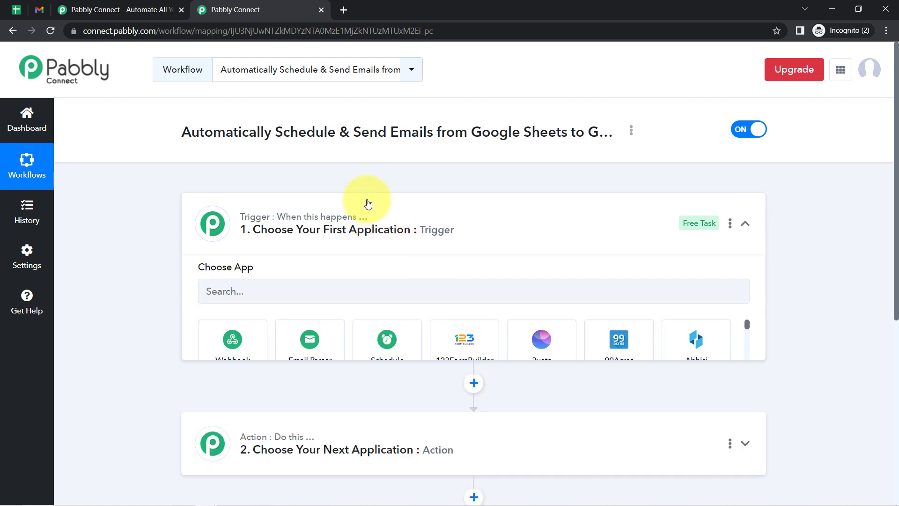
drag(599, 131, 557, 131)
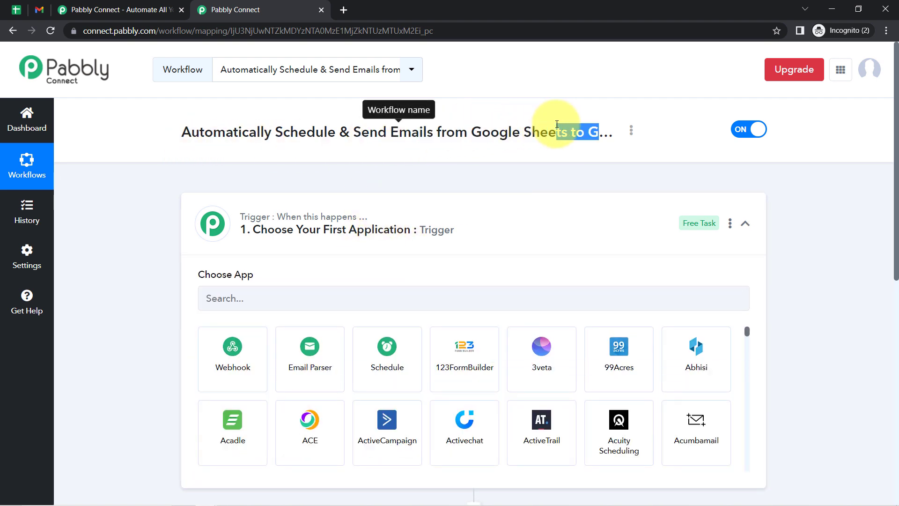
Search the trigger apps for Google Sheets and choose it as the workflow's first application
click(240, 303)
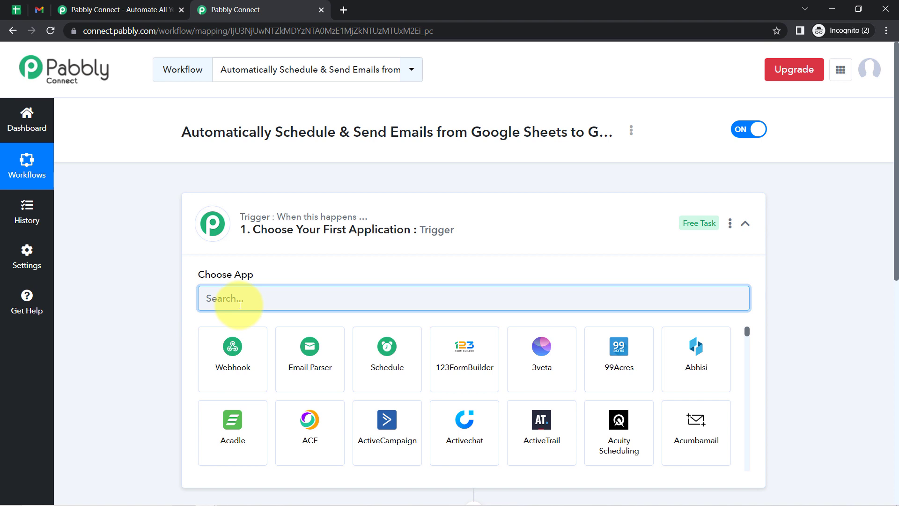
text(google ashe)
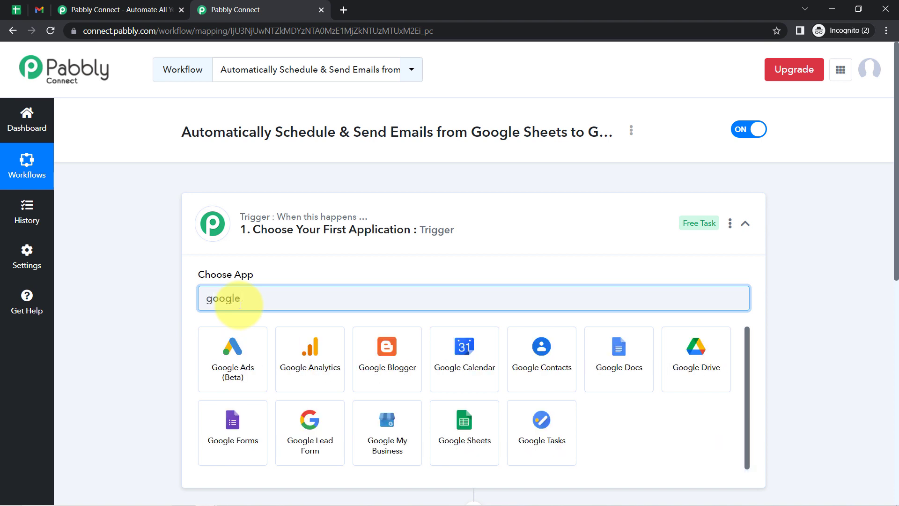
key(BackSpace)
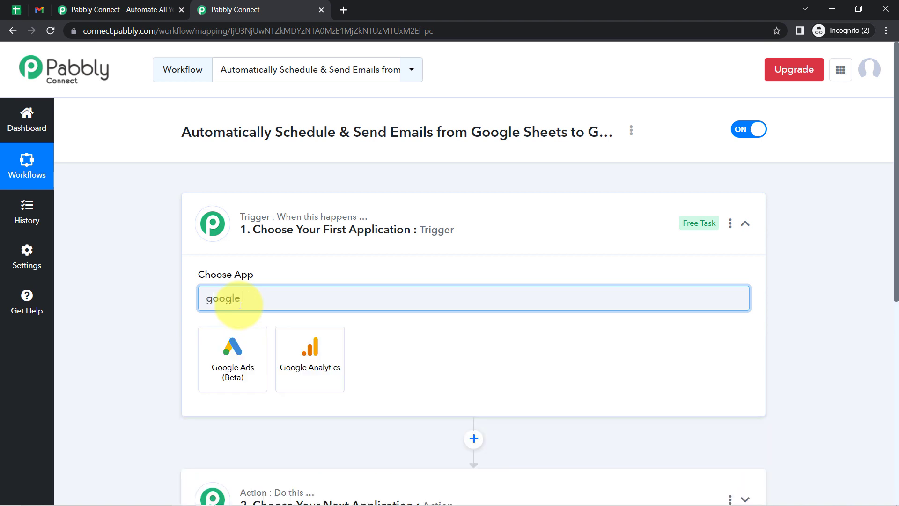
key(BackSpace)
text(she)
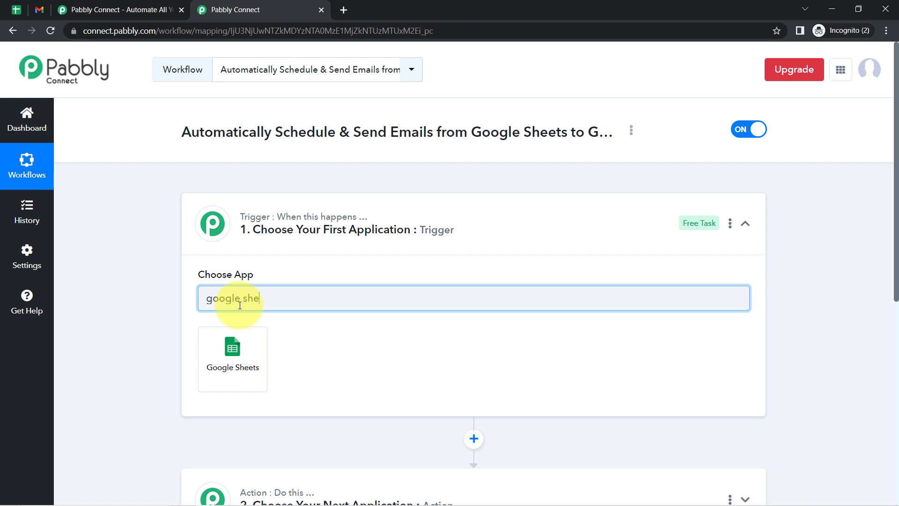
click(233, 363)
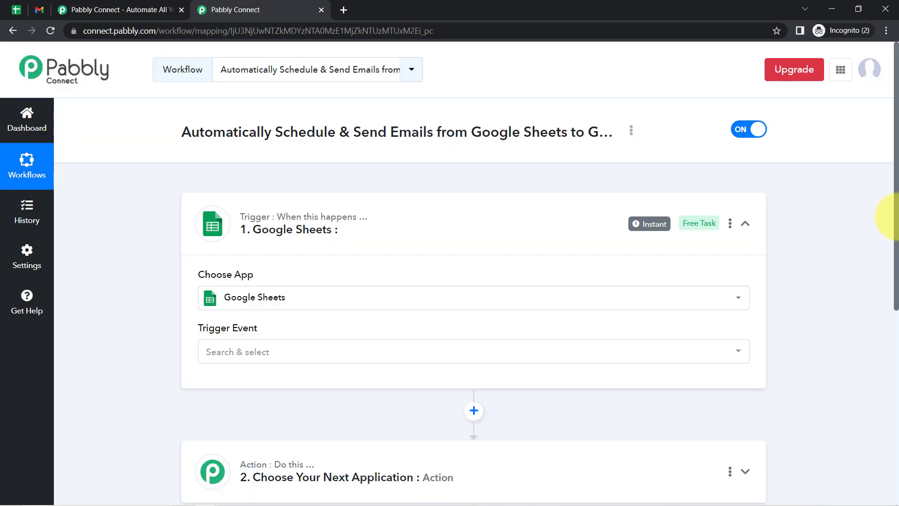
Open the workflow's action and choose Gmail as its application
scroll(897, 265, down, 1)
drag(896, 265, 885, 321)
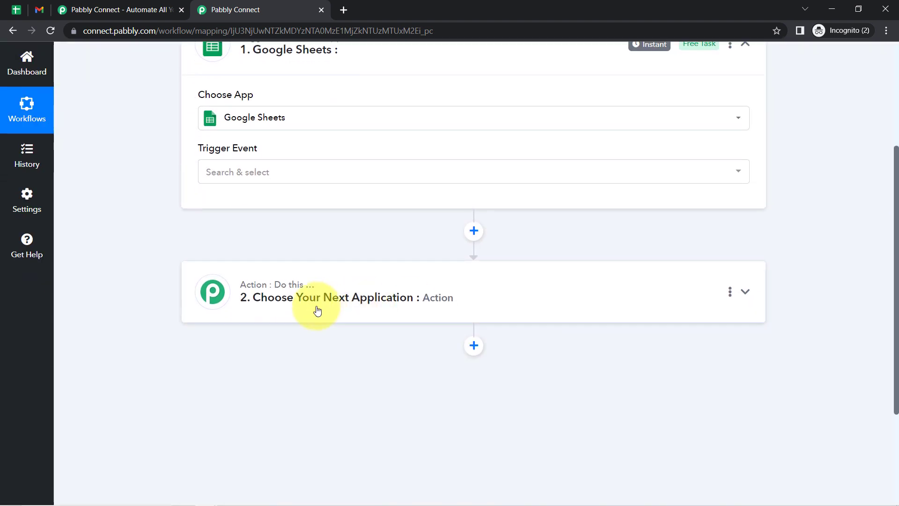
click(298, 302)
click(265, 359)
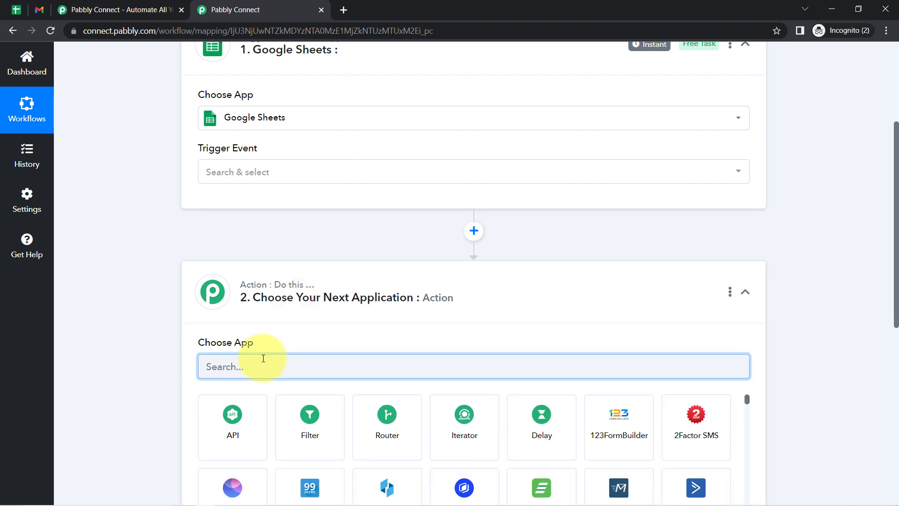
text(gma)
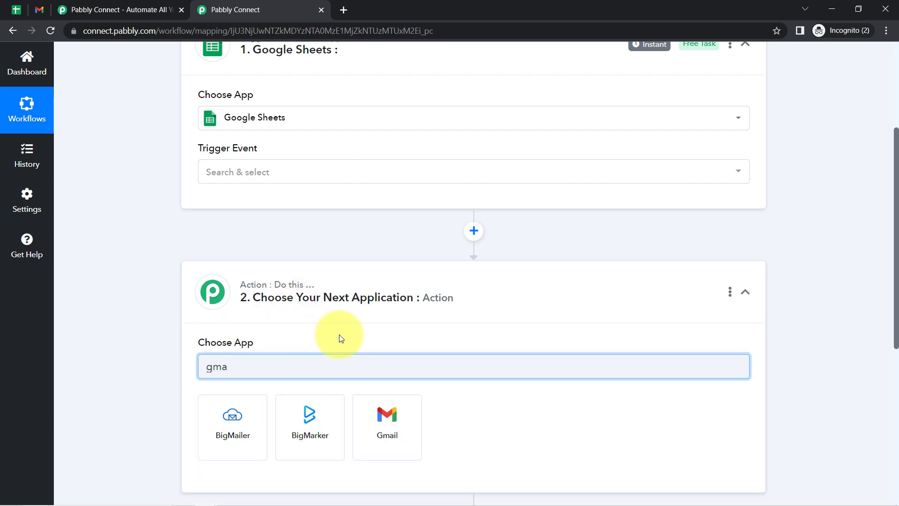
click(390, 409)
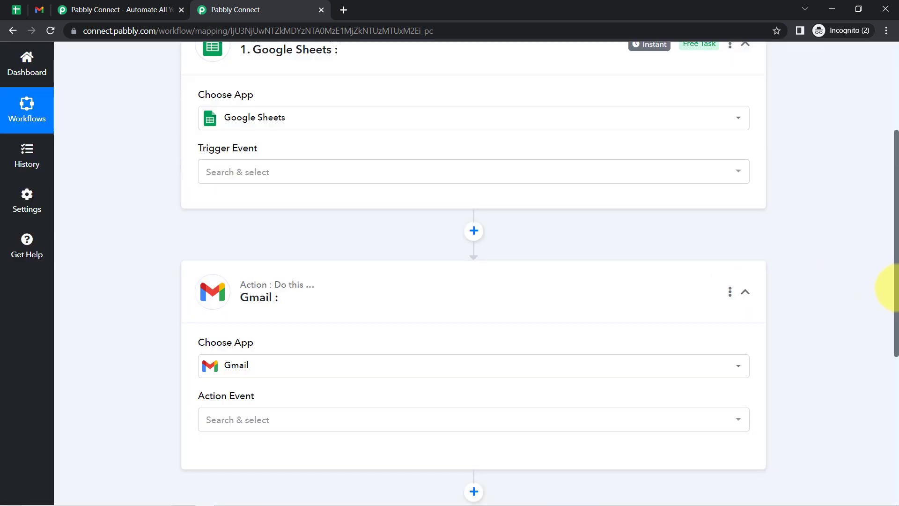
Set the Google Sheets trigger event to New or Updated Spreadsheet Row
drag(896, 288, 896, 162)
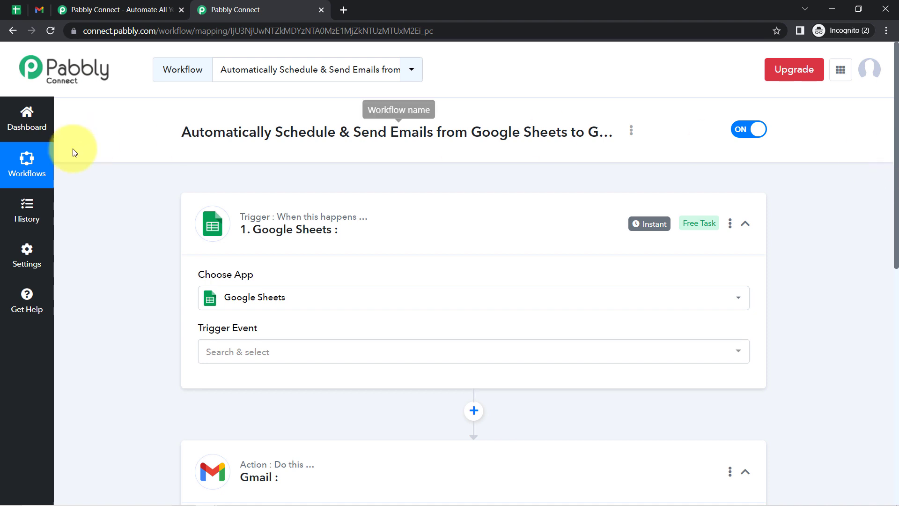
mouse_move(268, 466)
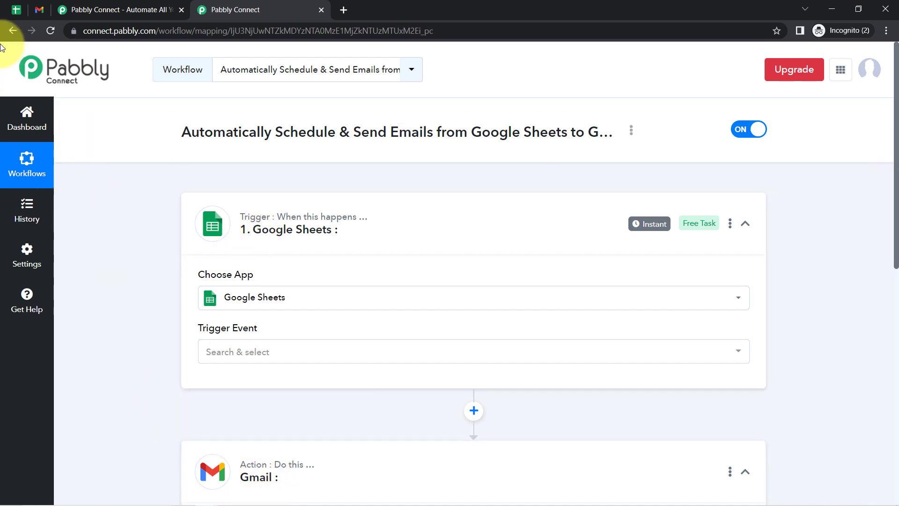
click(227, 351)
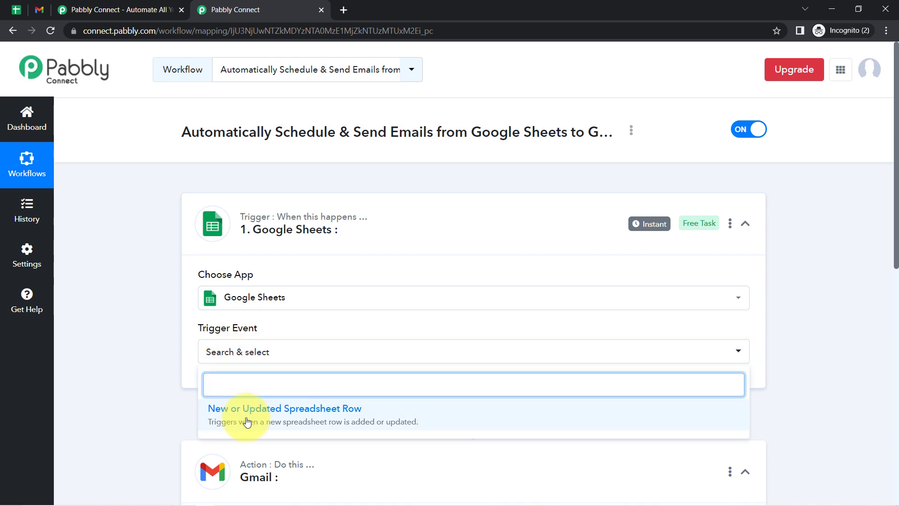
click(285, 412)
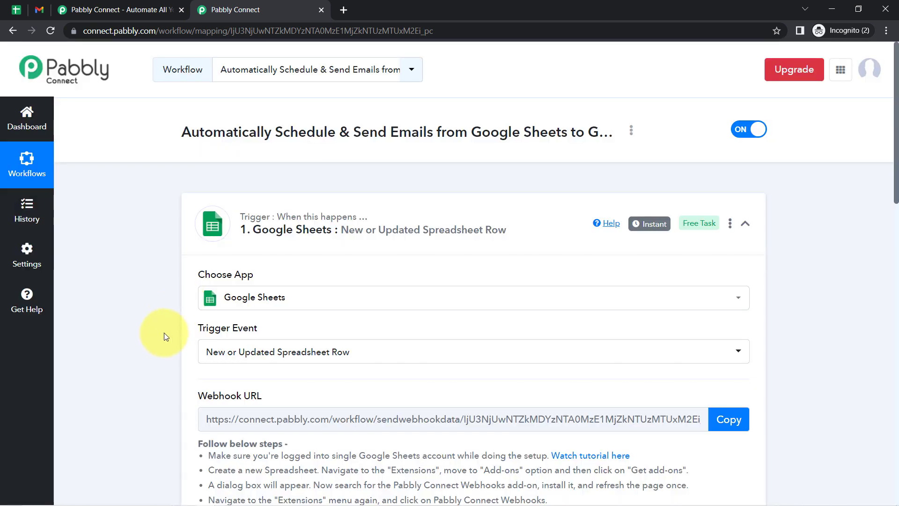
Close the extra Pabbly Connect homepage tab and copy the webhook URL of the workflow's Google Sheets trigger
scroll(164, 336, down, 1)
drag(197, 337, 262, 338)
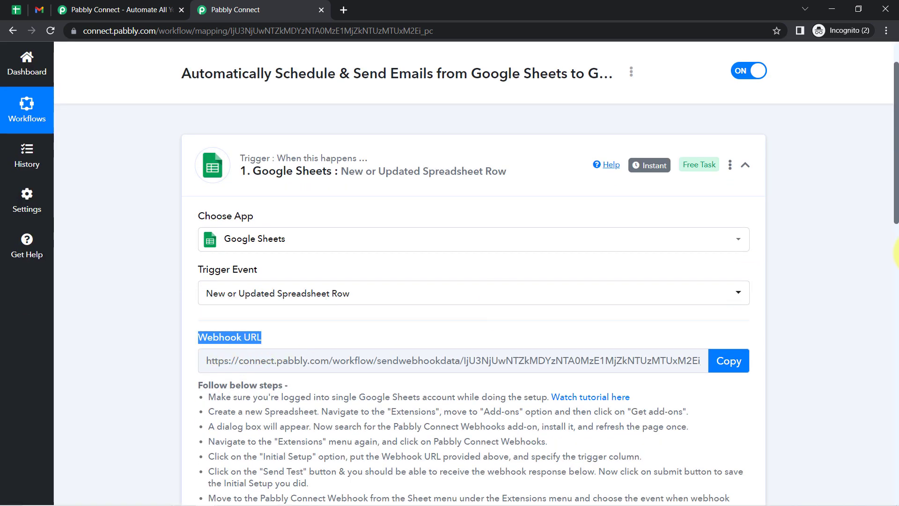
drag(897, 210, 896, 258)
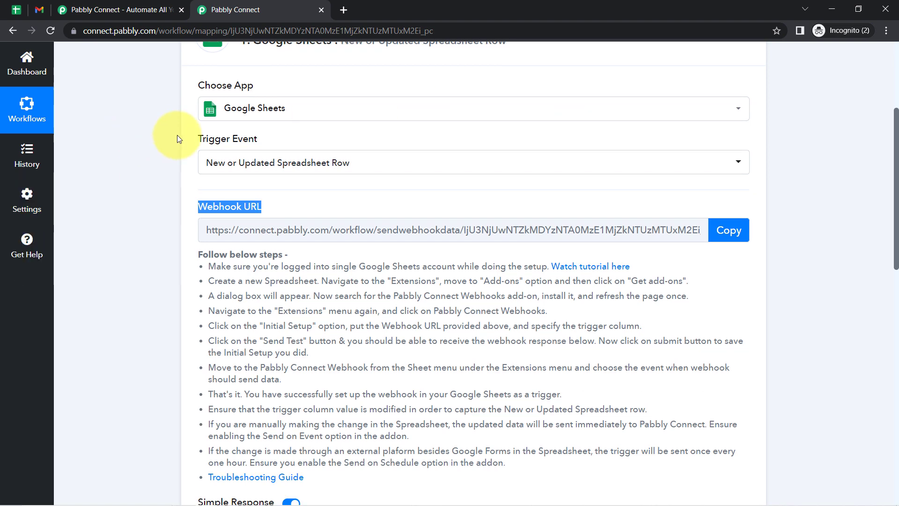
click(16, 10)
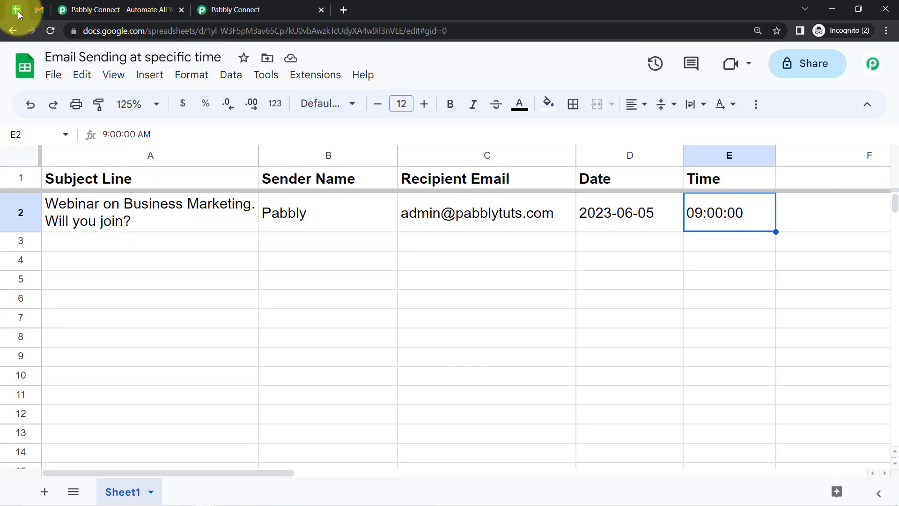
click(191, 7)
click(187, 10)
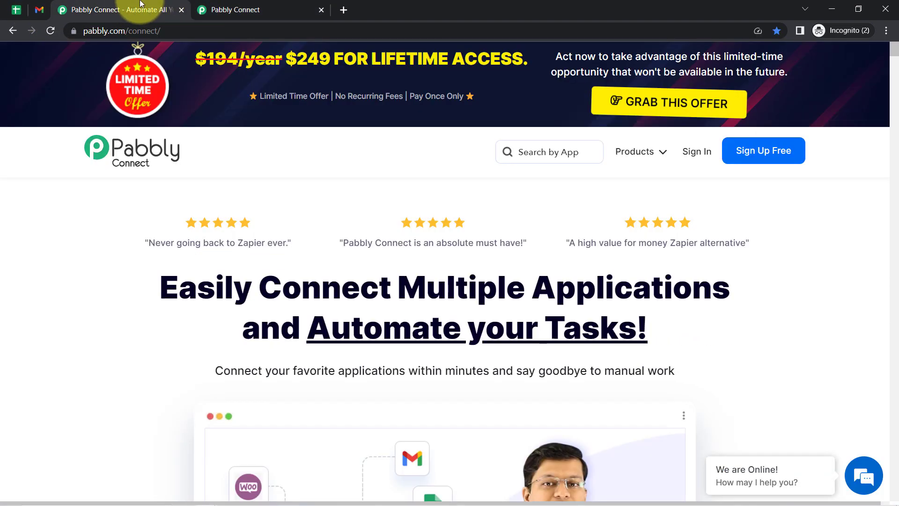
click(181, 9)
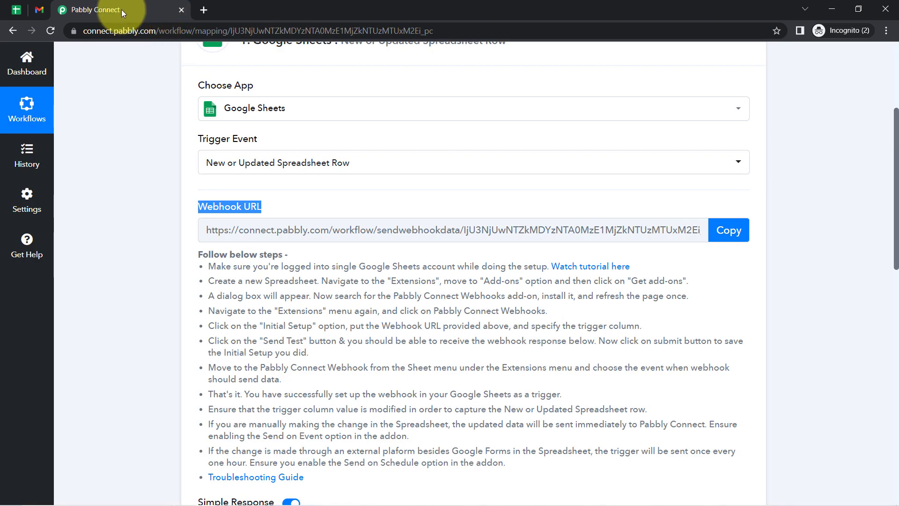
click(729, 230)
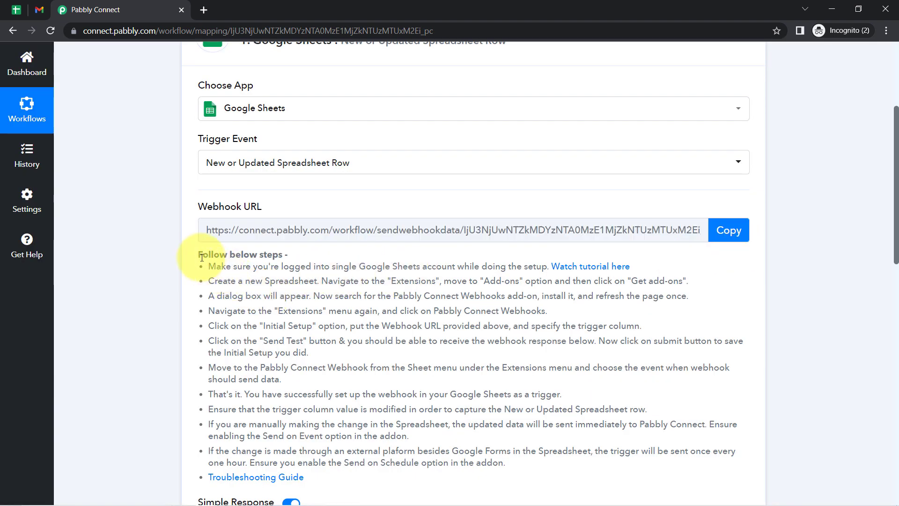
drag(198, 255, 292, 421)
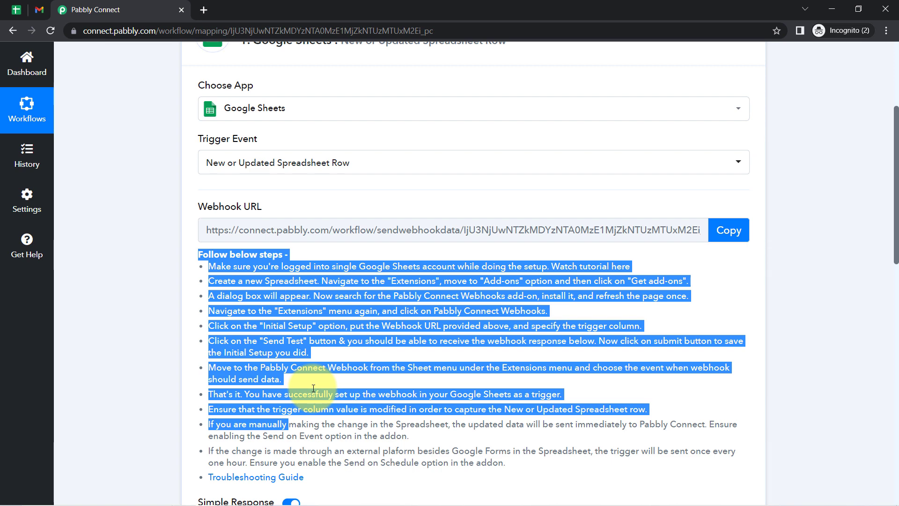
click(730, 230)
In the "Email Sending at specific time" spreadsheet, search the add-on marketplace for Pabbly Connect Webhooks to check its installation, and close the marketplace
click(18, 9)
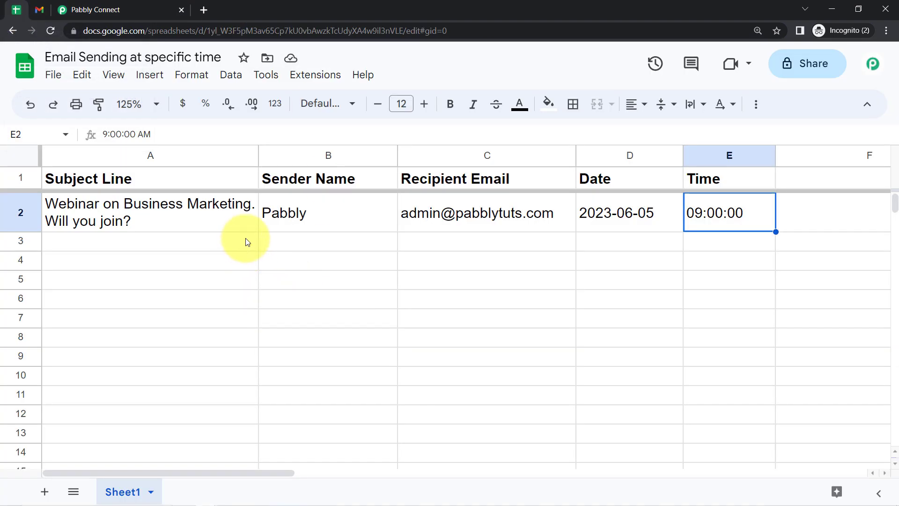
click(323, 81)
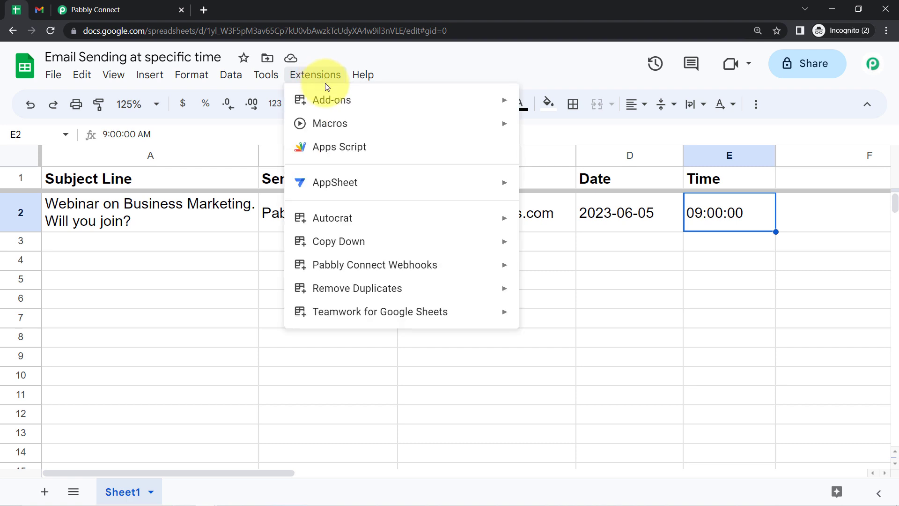
mouse_move(425, 108)
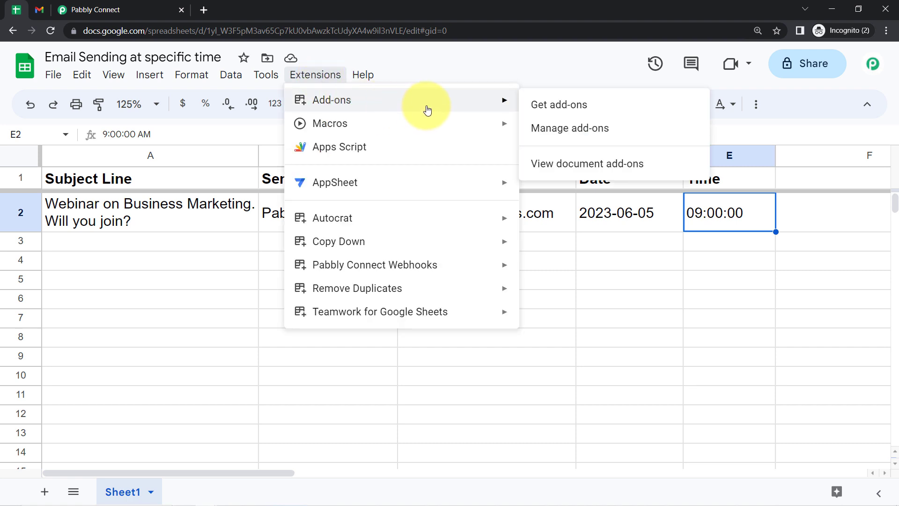
click(541, 112)
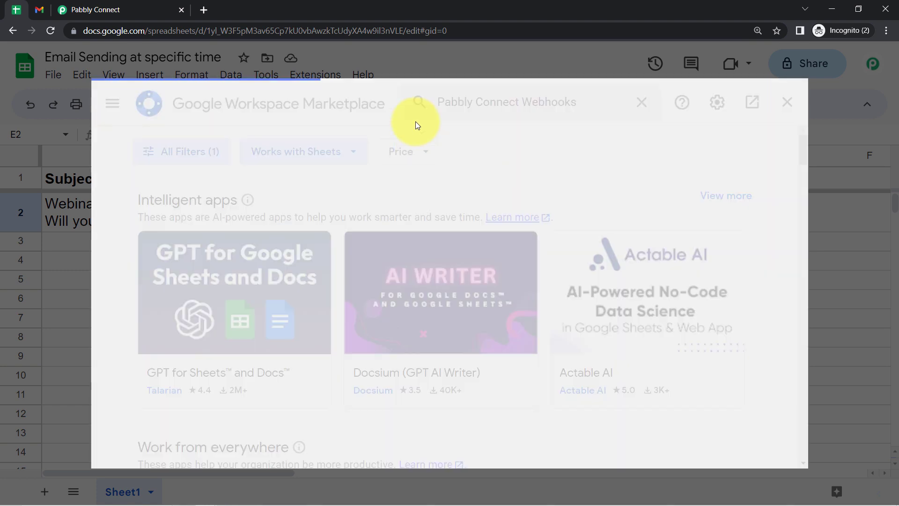
key(Return)
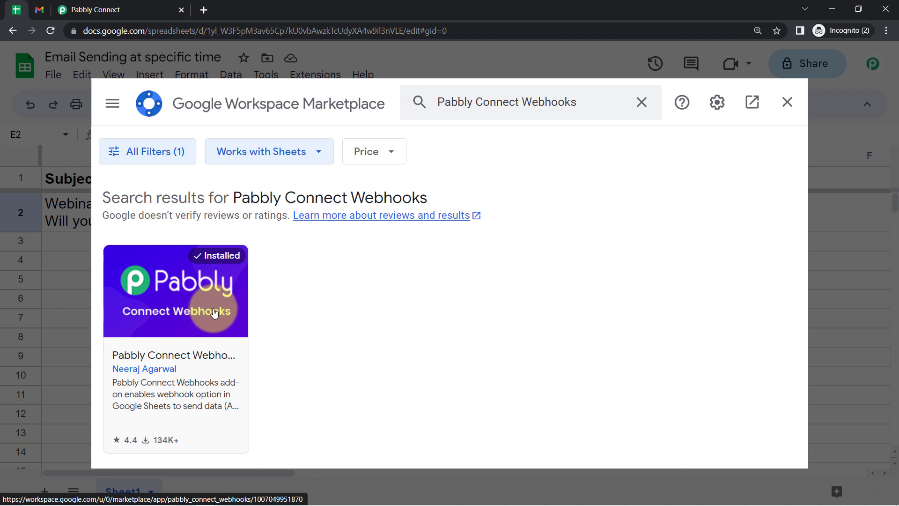
click(785, 116)
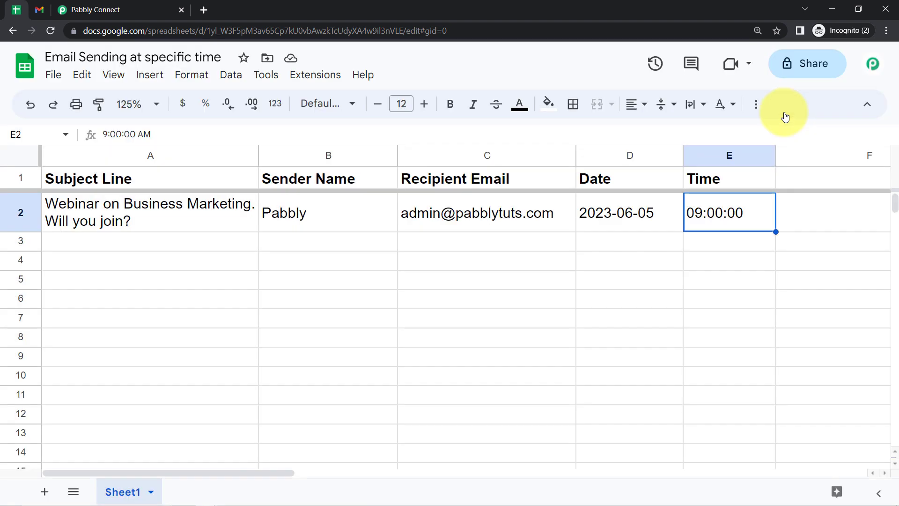
Open the Initial Setup of the Pabbly Connect Webhooks add-on and replace its webhook URL with the one copied from the workflow trigger
click(306, 77)
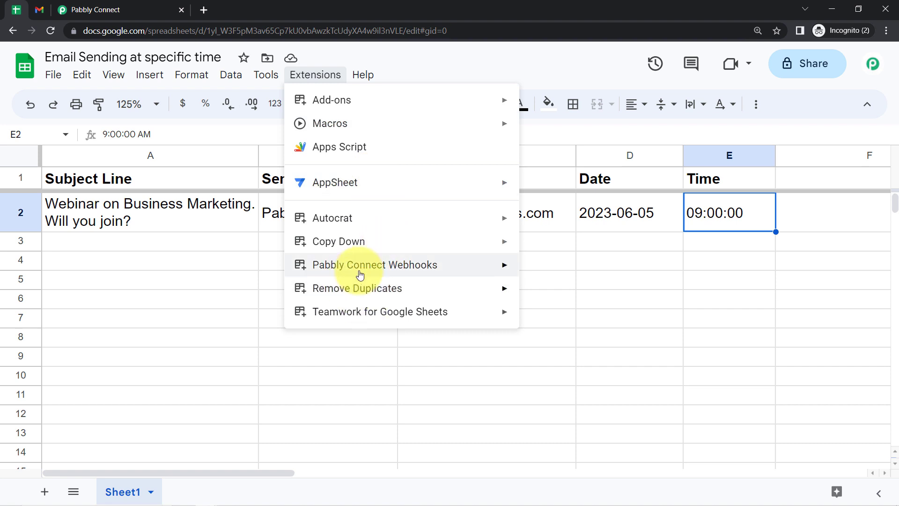
mouse_move(368, 266)
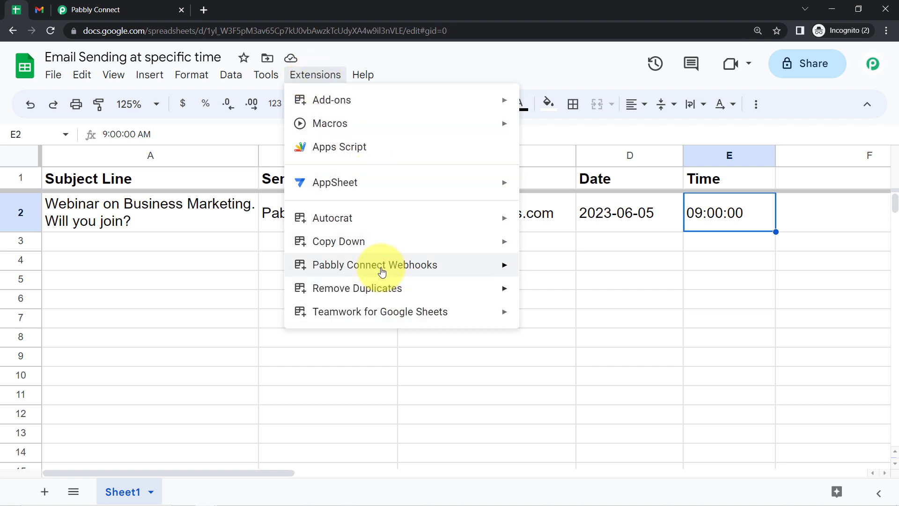
mouse_move(453, 262)
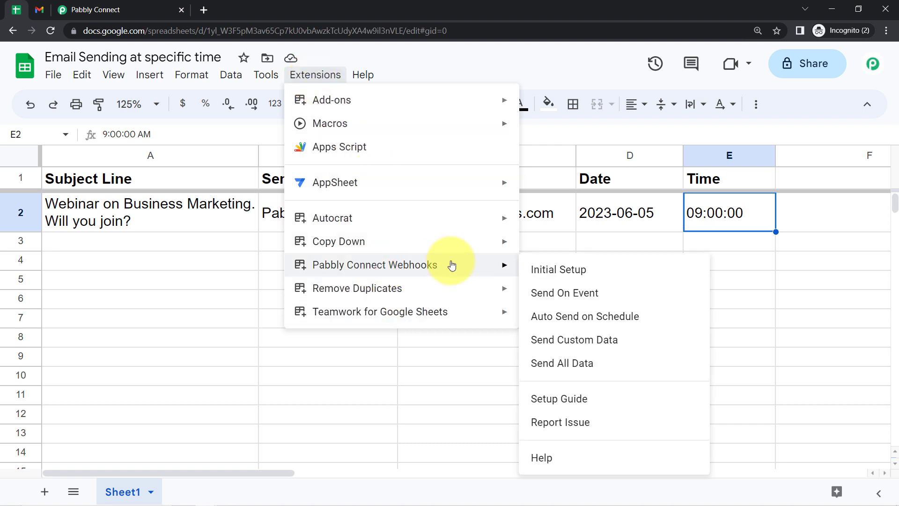
click(588, 272)
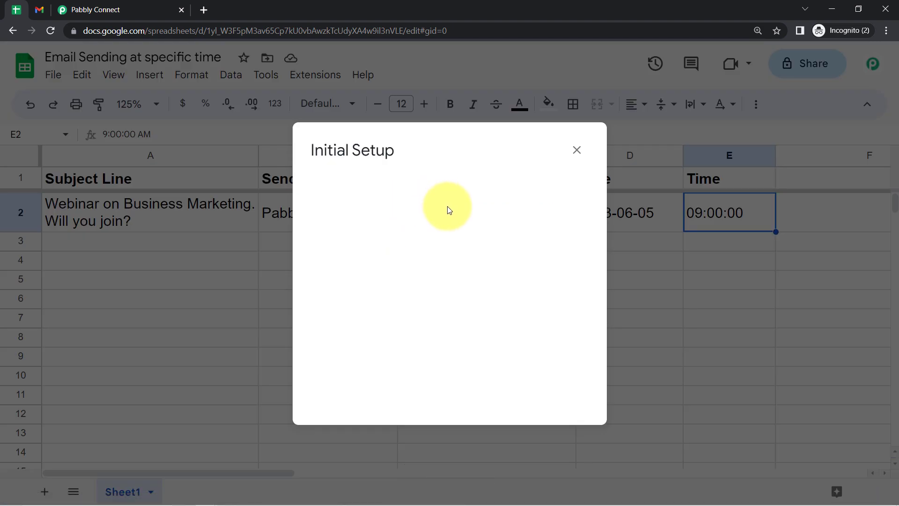
click(94, 9)
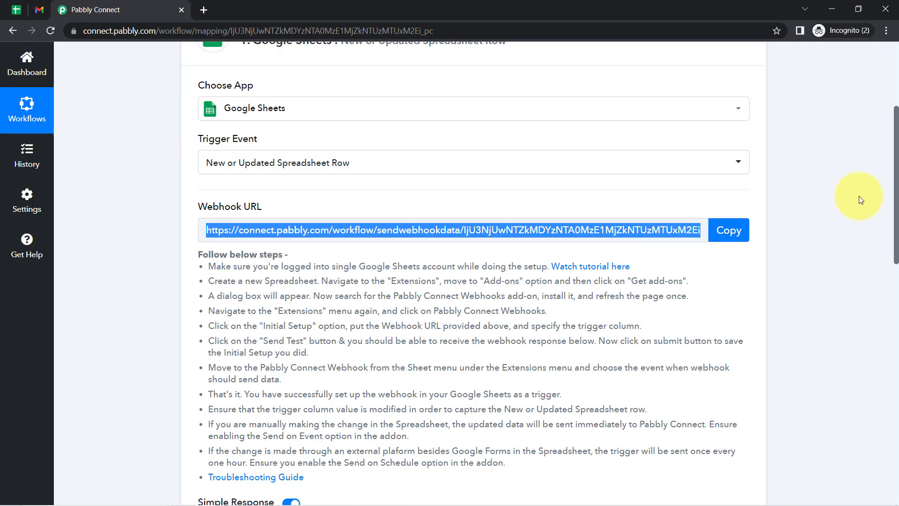
click(721, 231)
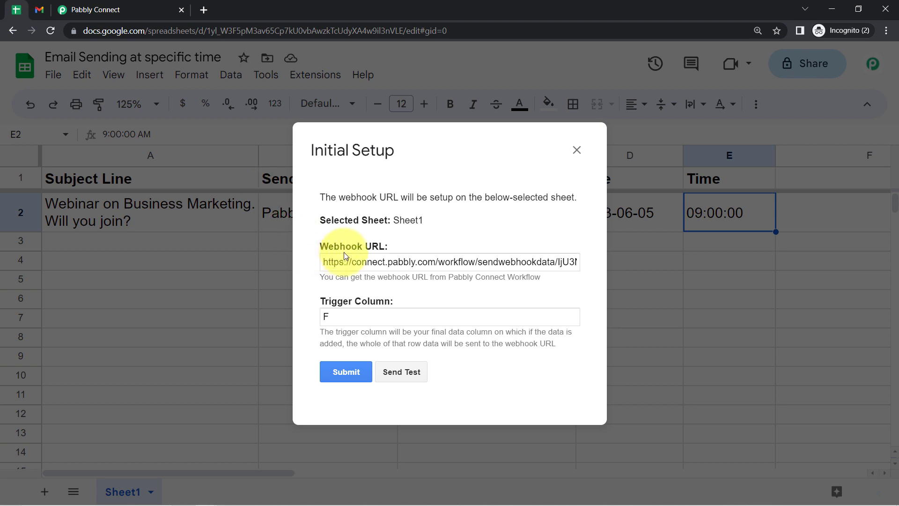
triple_click(363, 261)
key(BackSpace)
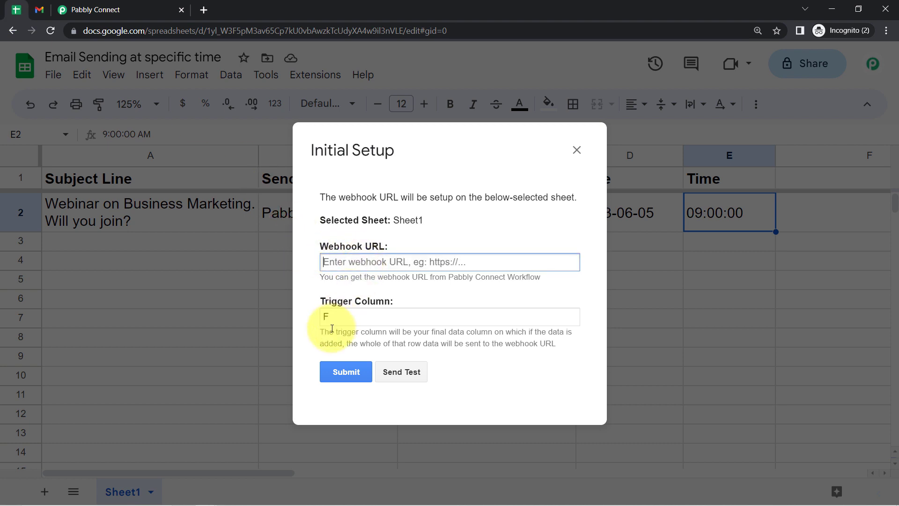
double_click(327, 318)
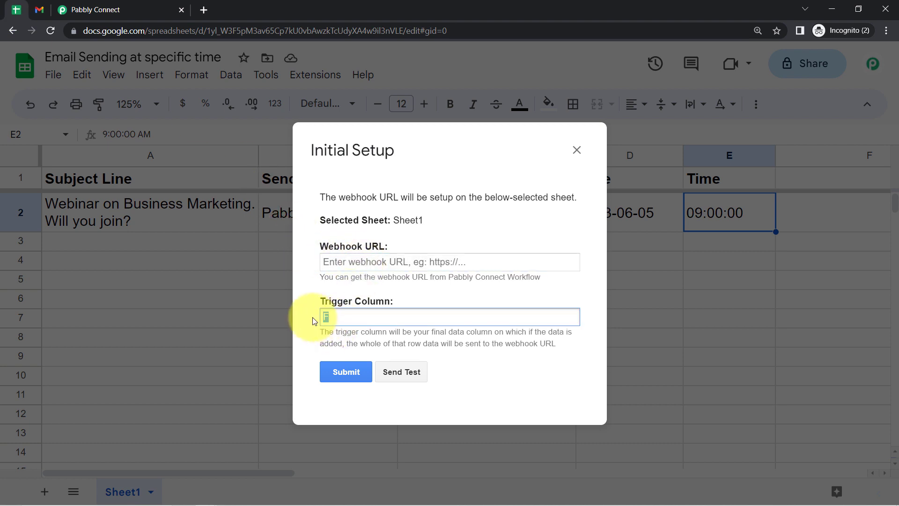
click(332, 260)
key(ctrl+v)
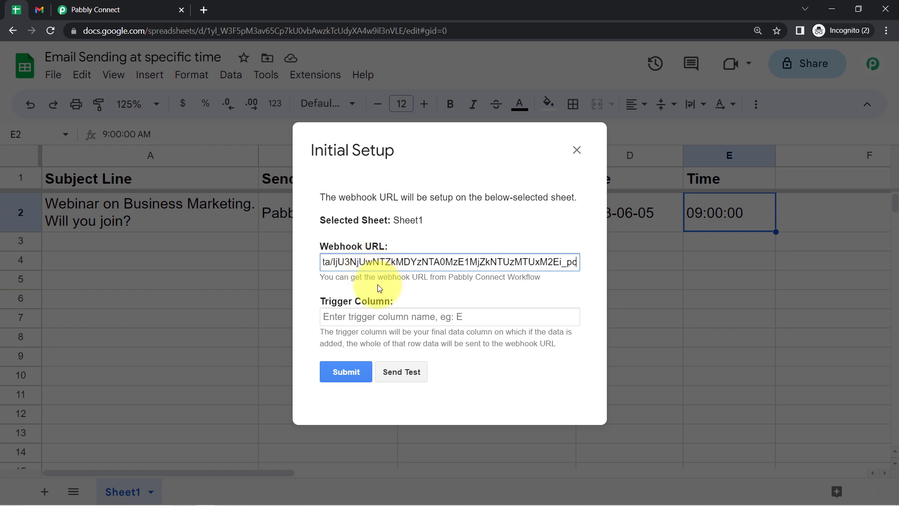
Set the trigger column to E, the sheet's final data column, in the add-on's initial setup
drag(329, 302, 400, 310)
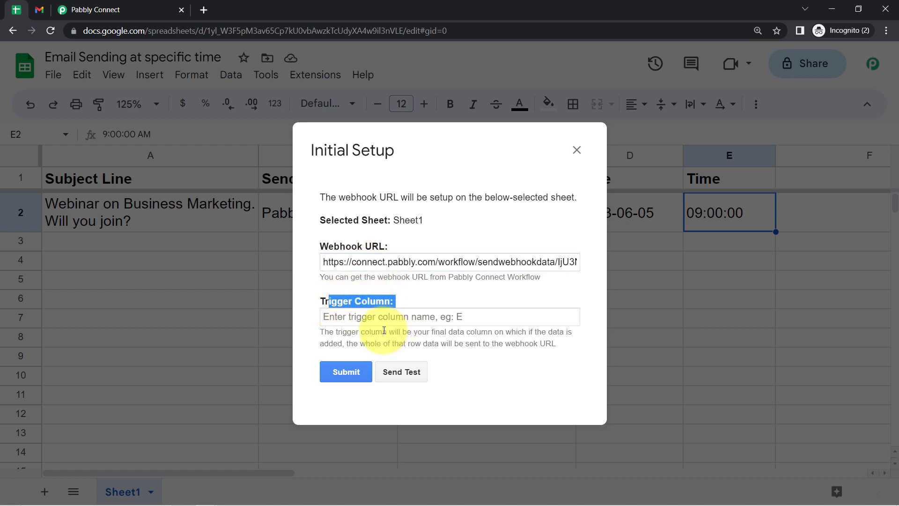
drag(320, 332, 487, 340)
drag(505, 332, 546, 340)
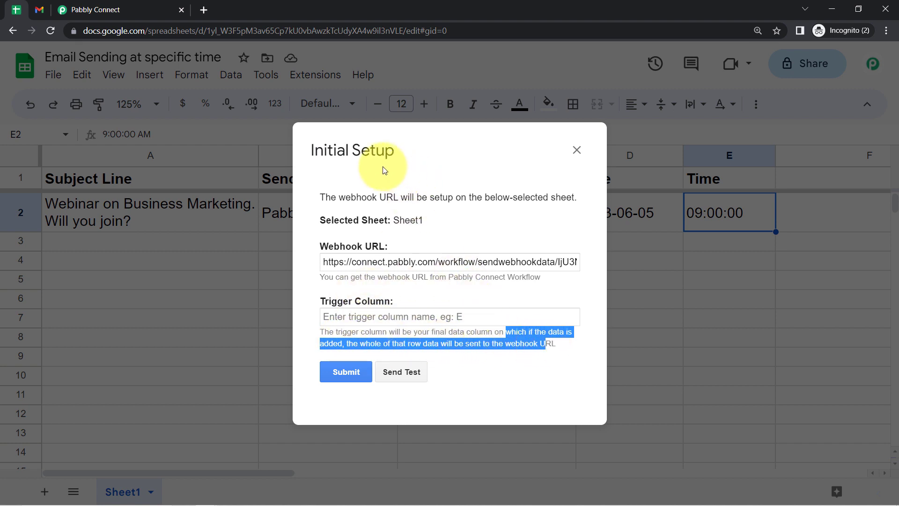
drag(351, 167, 293, 232)
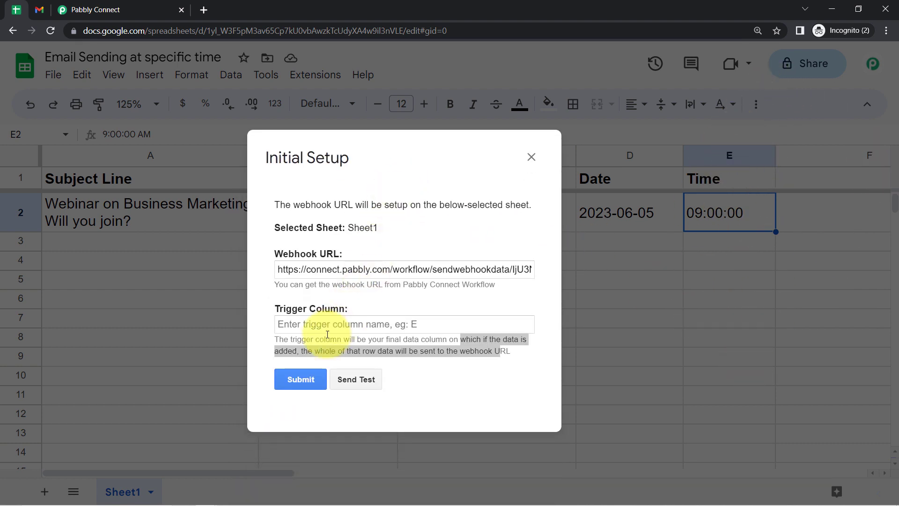
click(299, 329)
text(E)
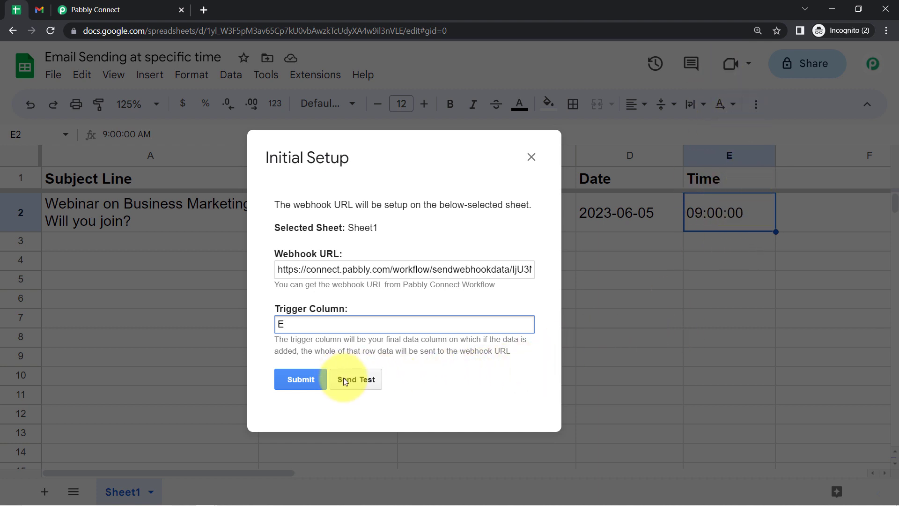
Check the trigger's webhook response status in the Pabbly Connect workflow, and send test data from the spreadsheet's Initial Setup dialog
click(108, 10)
scroll(168, 272, down, 7)
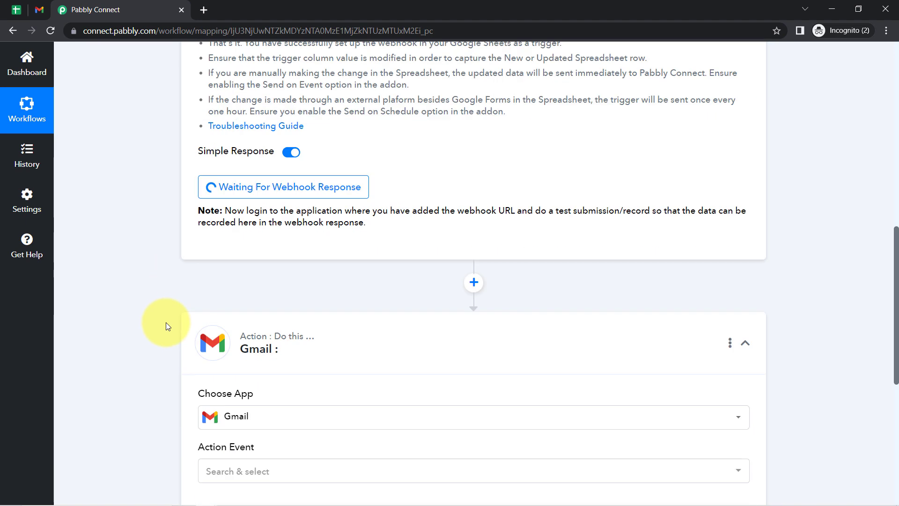
scroll(166, 322, down, 3)
scroll(146, 253, up, 5)
scroll(411, 255, down, 1)
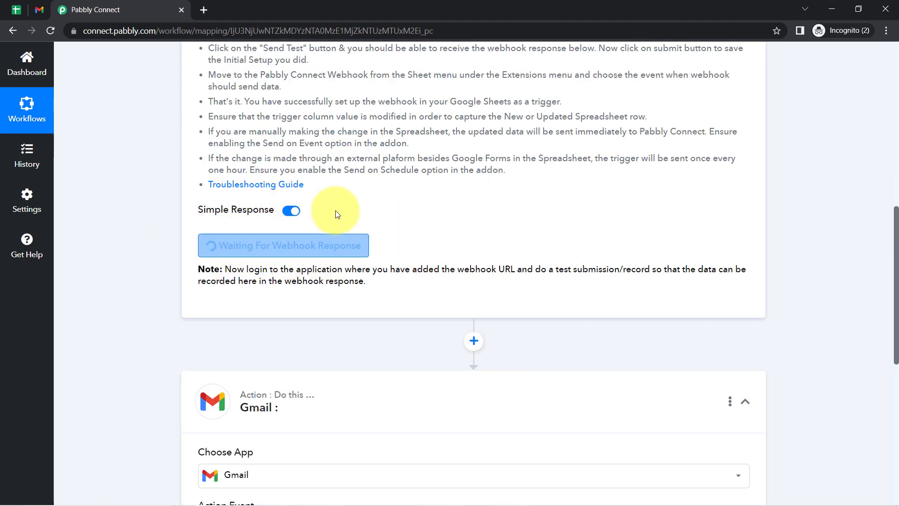
click(16, 9)
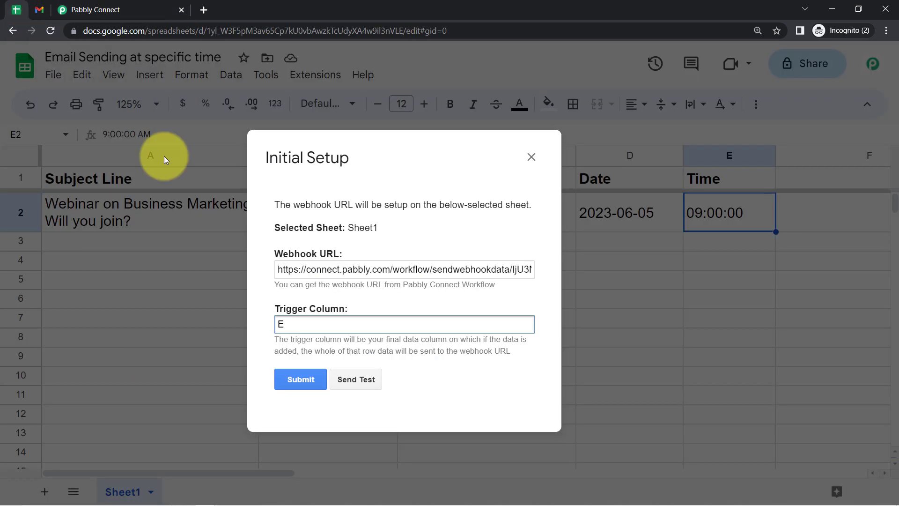
click(347, 384)
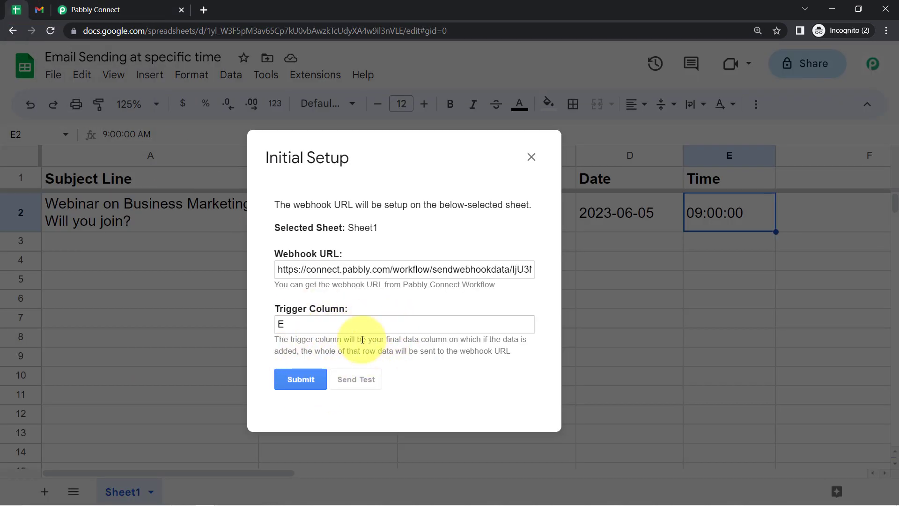
drag(538, 260, 538, 311)
drag(290, 350, 356, 396)
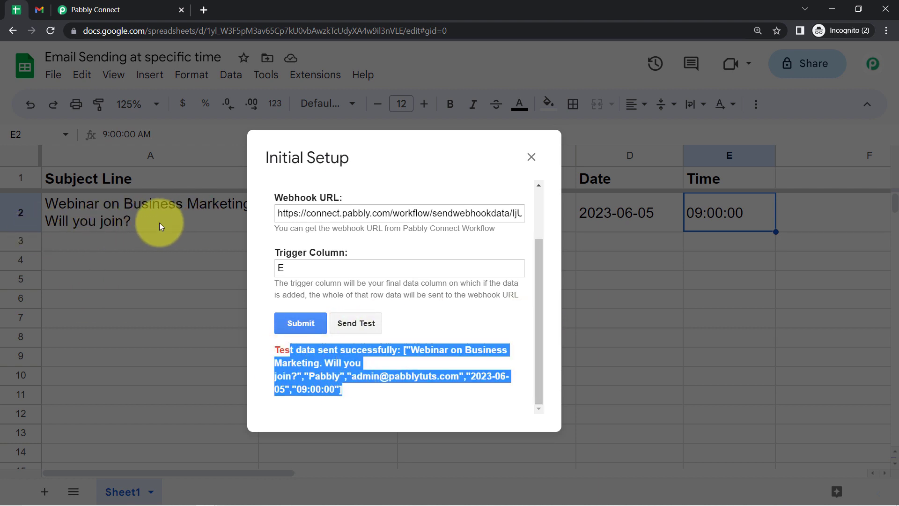
Submit the add-on's initial setup for Sheet1
click(313, 324)
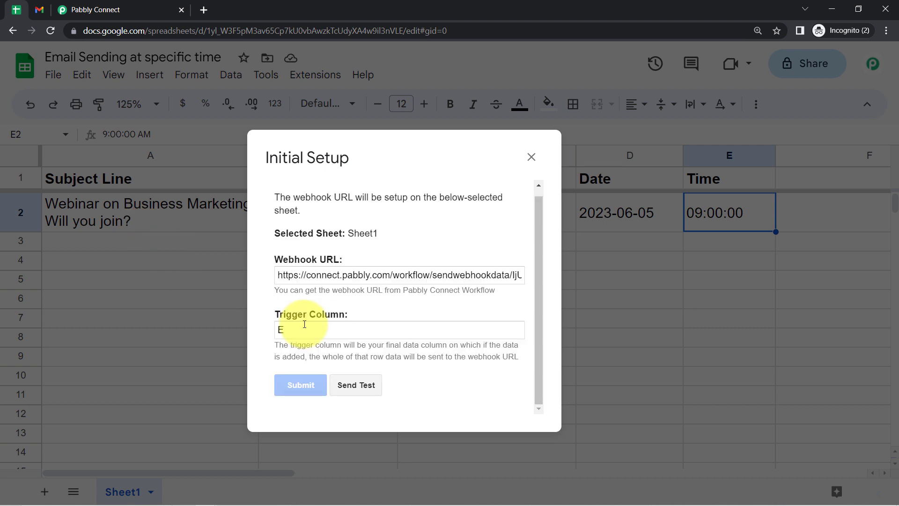
scroll(300, 342, down, 1)
drag(280, 390, 393, 385)
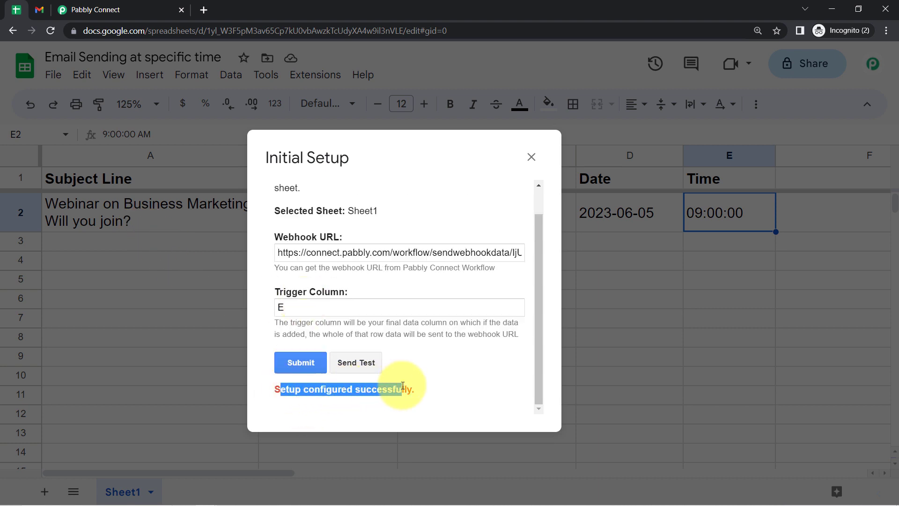
Check the trigger column and time values in the webhook response received by the Pabbly Connect workflow
click(119, 5)
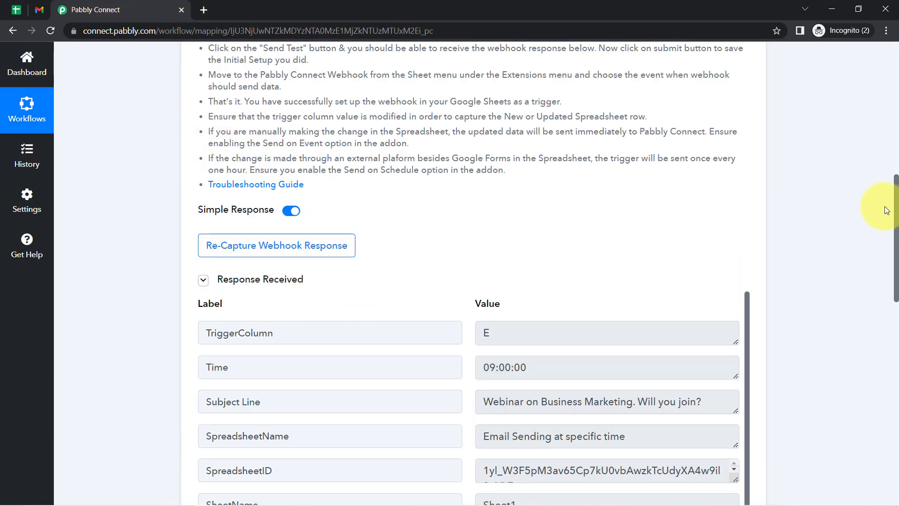
drag(895, 199, 896, 249)
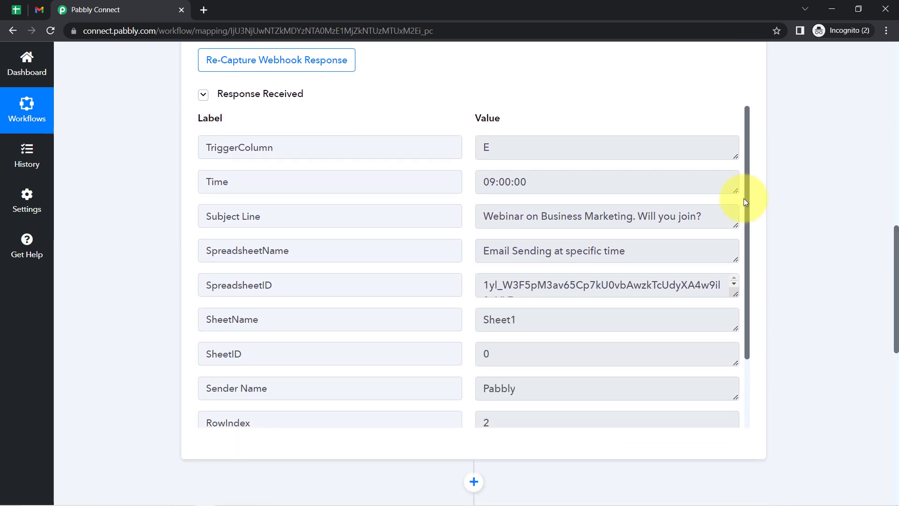
drag(496, 158, 466, 161)
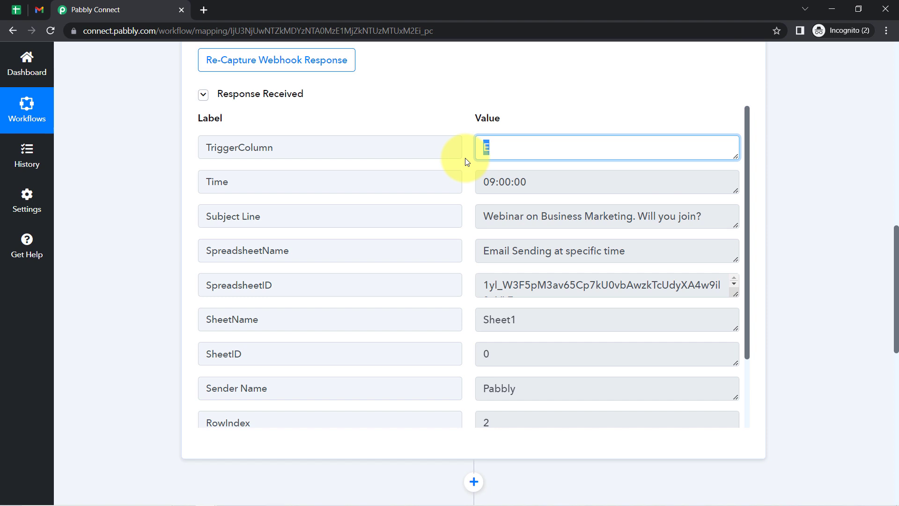
drag(519, 182, 371, 161)
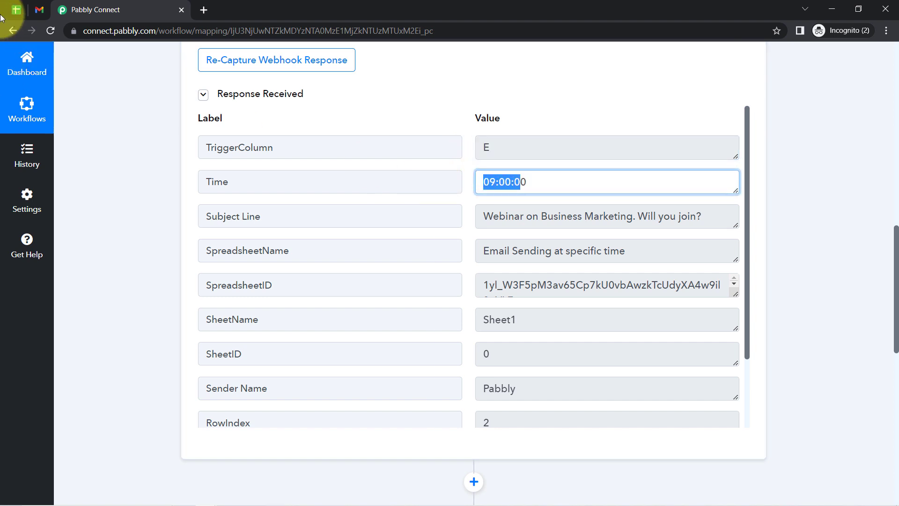
Return to the spreadsheet and close the add-on's Initial Setup dialog
click(39, 10)
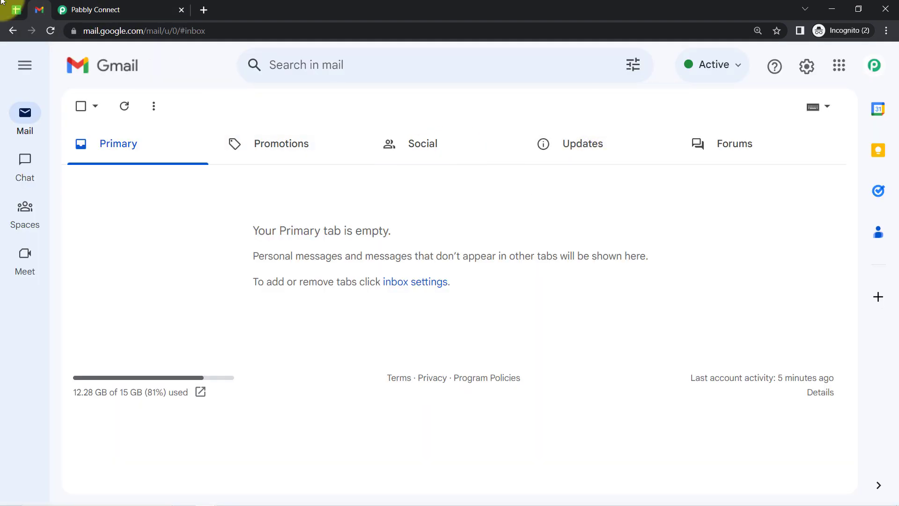
click(15, 10)
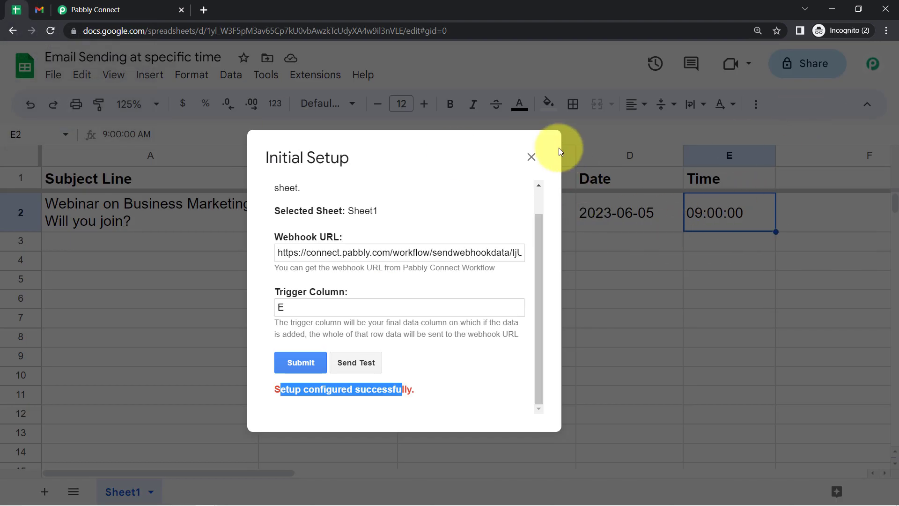
click(531, 156)
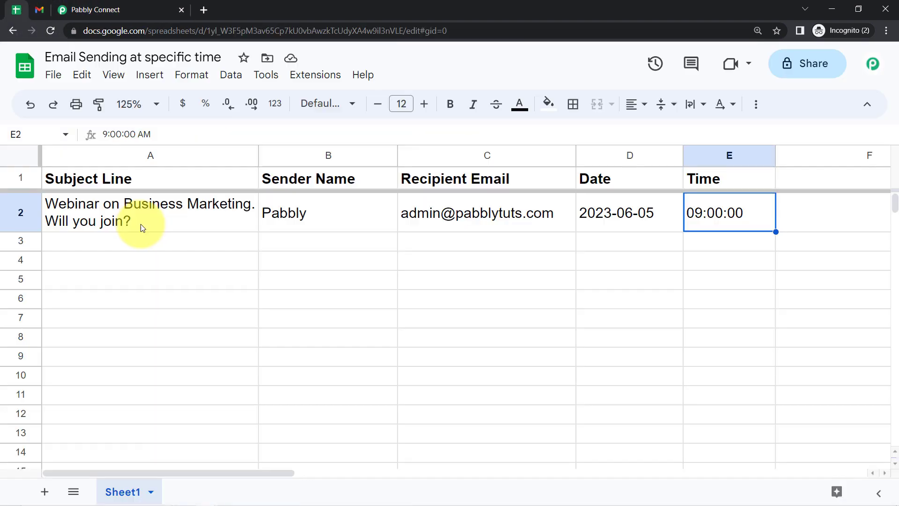
Compare the remaining fields of the workflow's received webhook response with row 2 of the spreadsheet
click(143, 218)
click(89, 8)
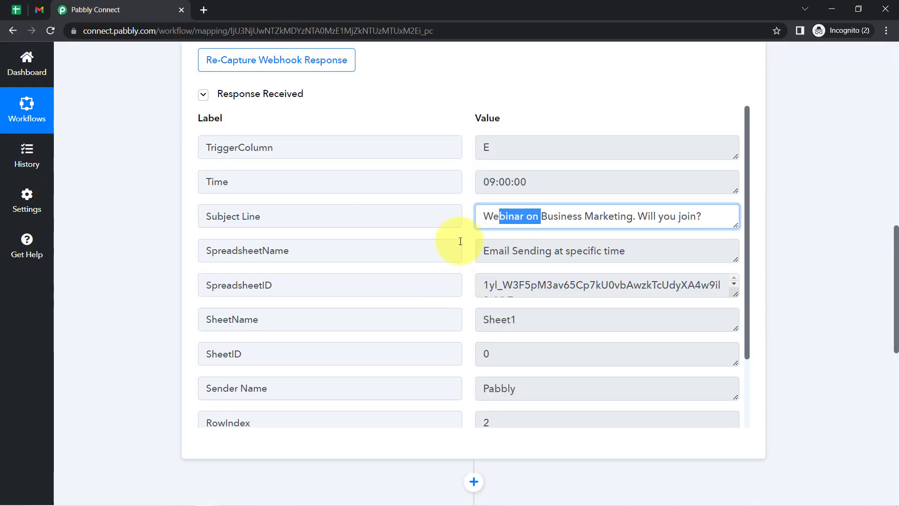
drag(569, 253, 462, 265)
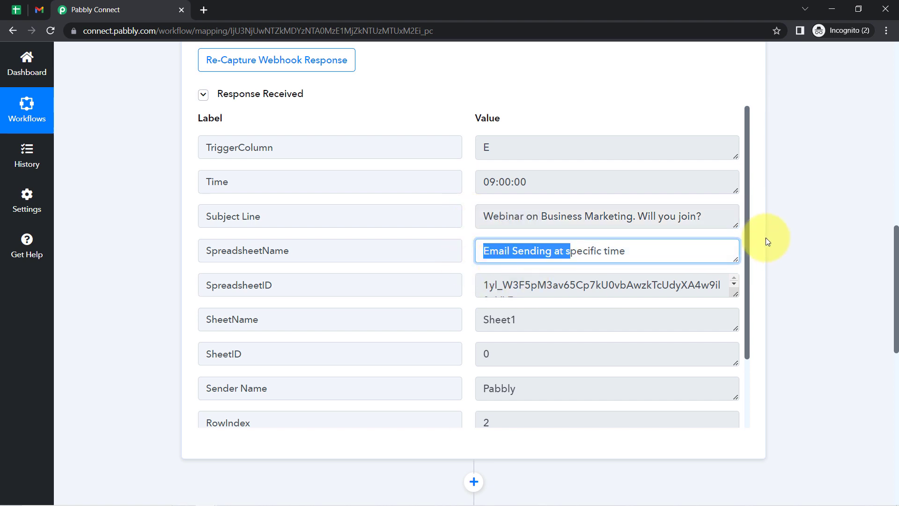
drag(747, 234, 473, 406)
double_click(494, 340)
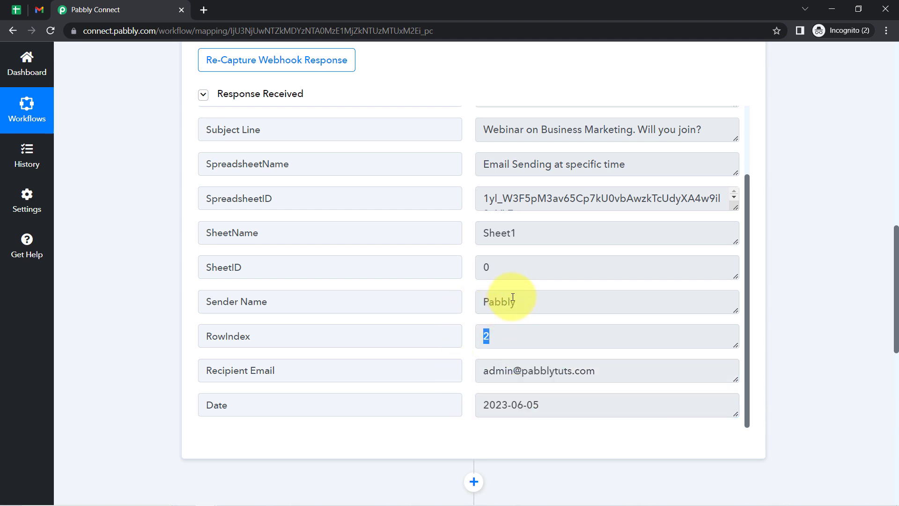
drag(510, 301, 467, 302)
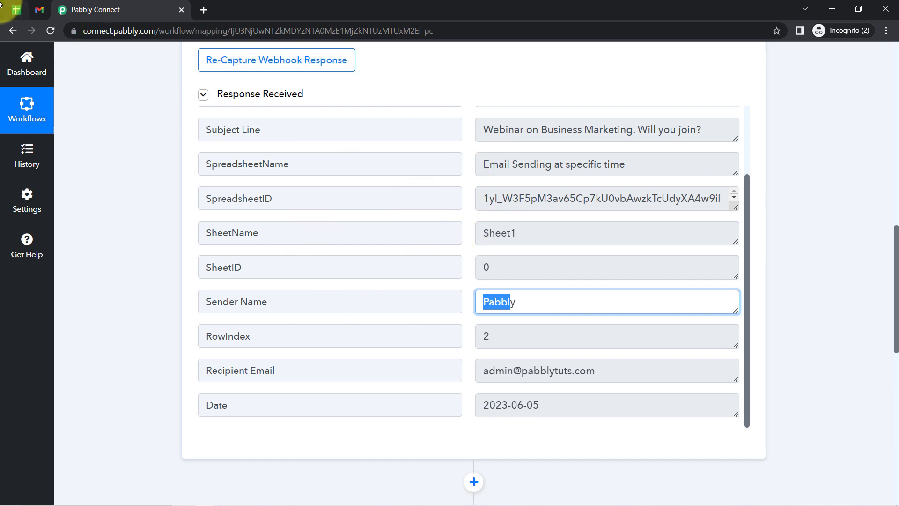
click(17, 7)
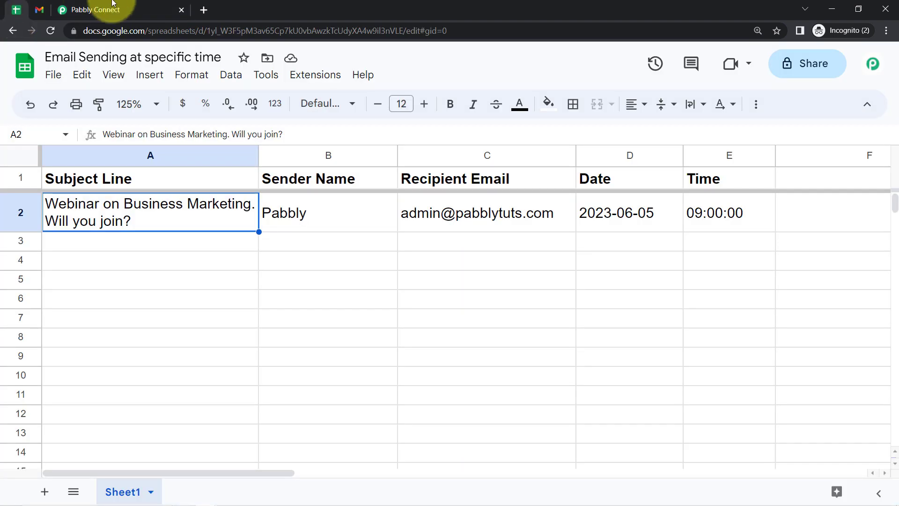
click(141, 4)
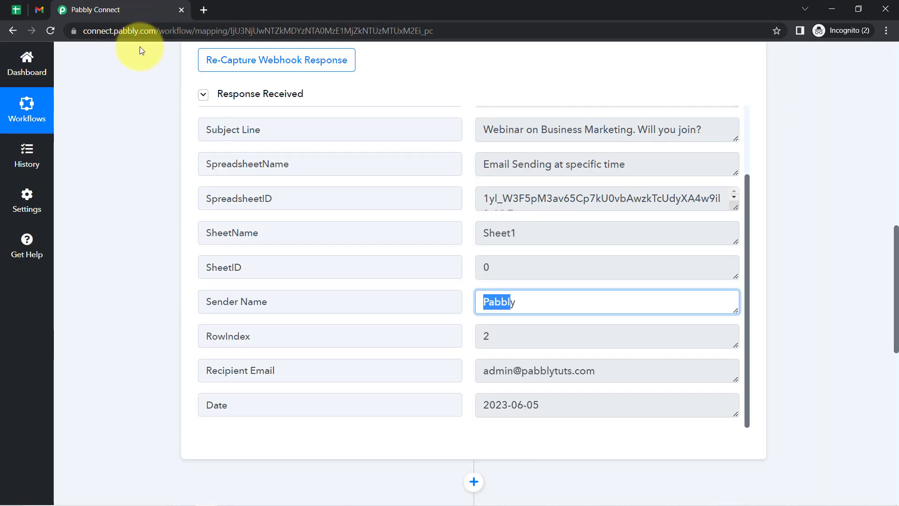
click(17, 9)
click(20, 241)
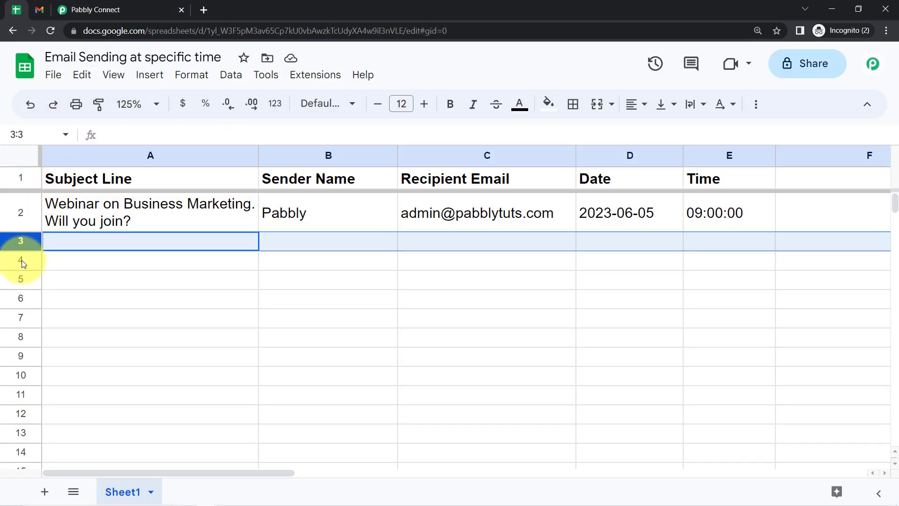
click(22, 260)
click(20, 279)
click(34, 300)
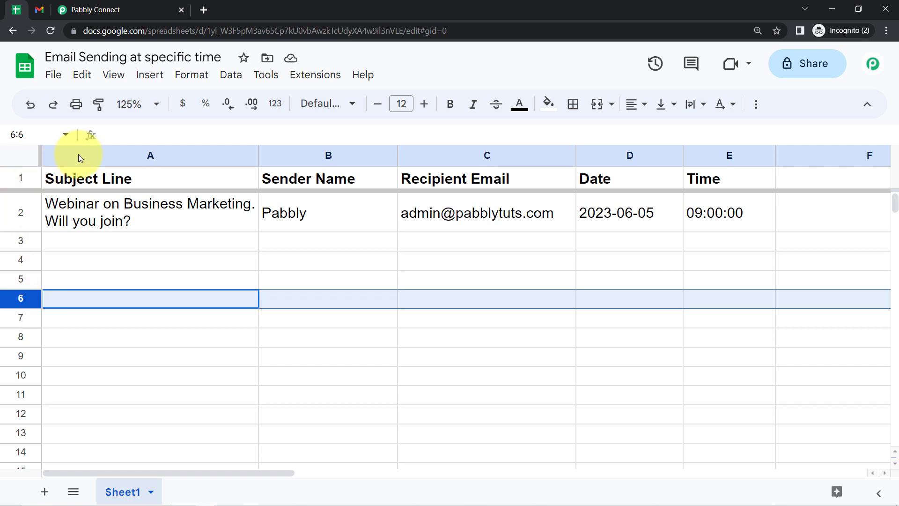
click(94, 9)
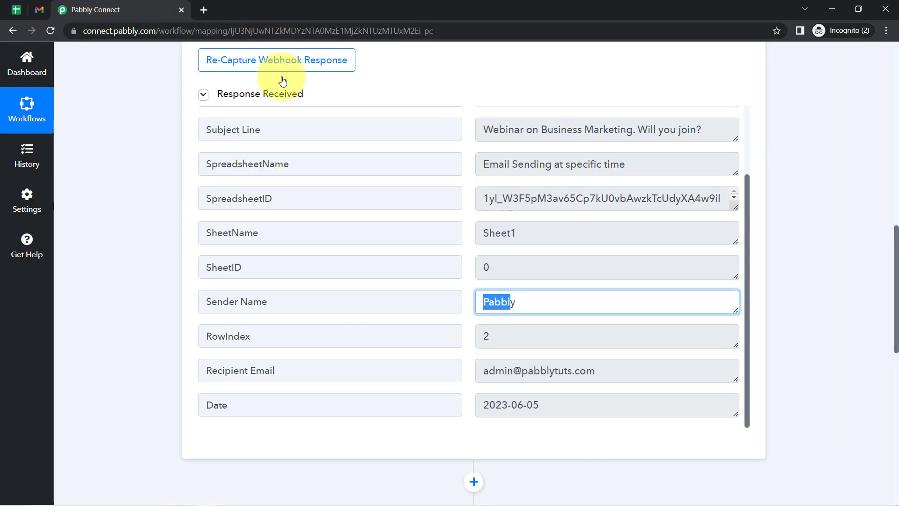
scroll(252, 140, up, 3)
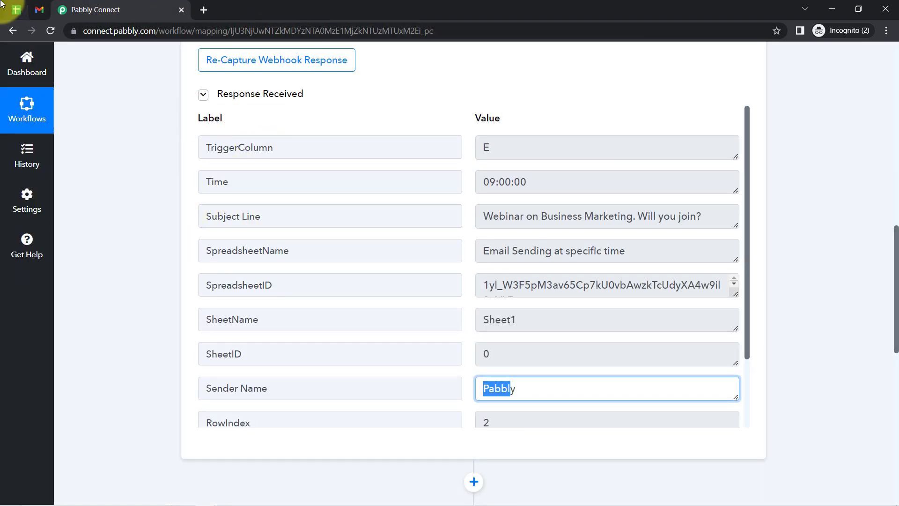
Open the Pabbly Connect Webhooks add-on's options in the spreadsheet
click(16, 10)
click(234, 240)
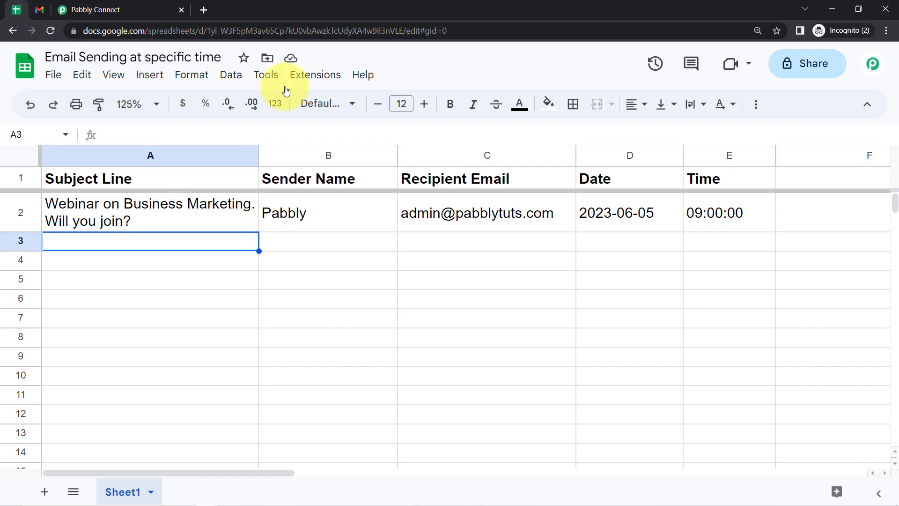
click(328, 74)
mouse_move(379, 254)
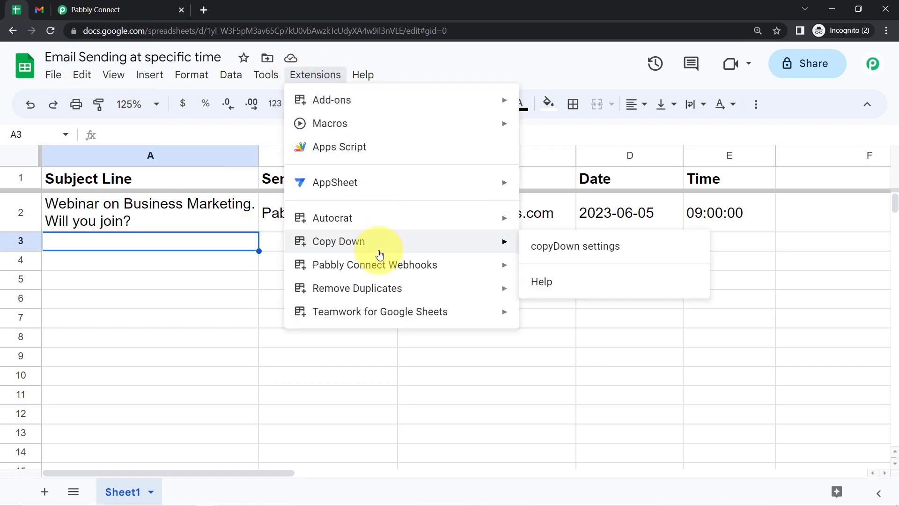
mouse_move(387, 270)
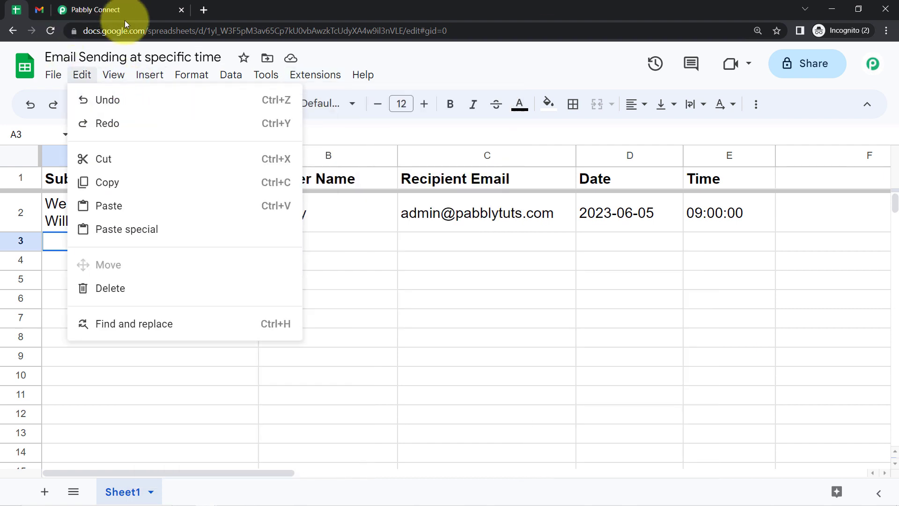
click(117, 5)
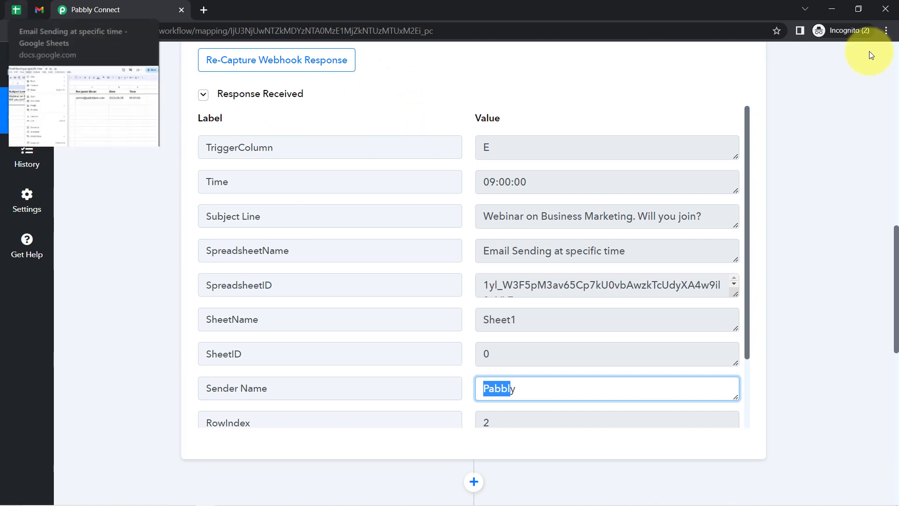
click(36, 11)
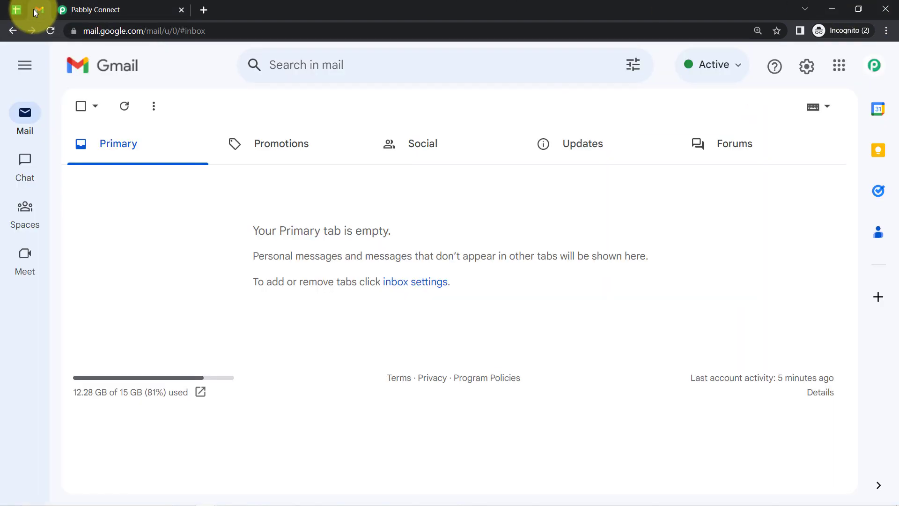
click(113, 4)
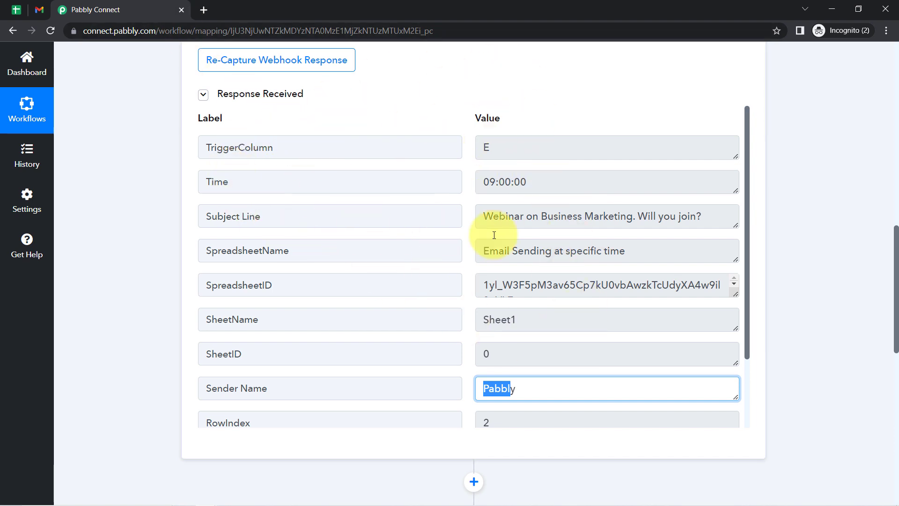
click(457, 268)
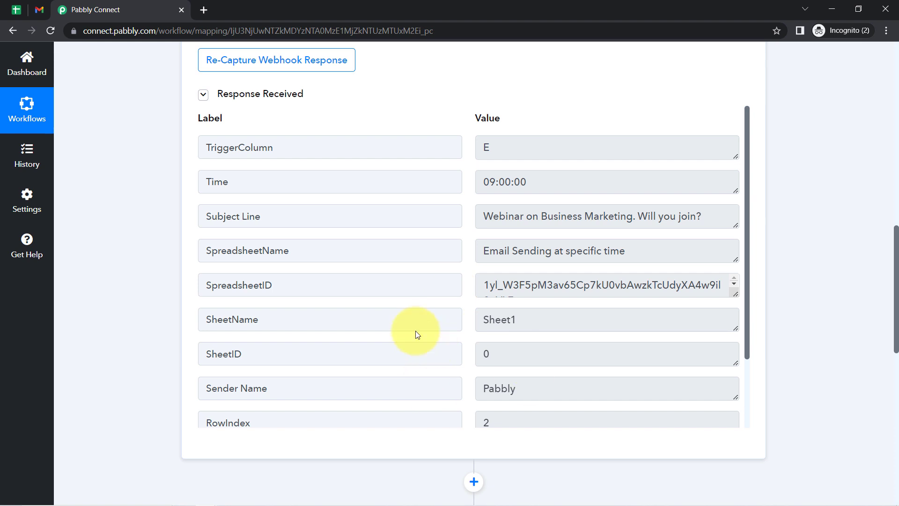
click(29, 6)
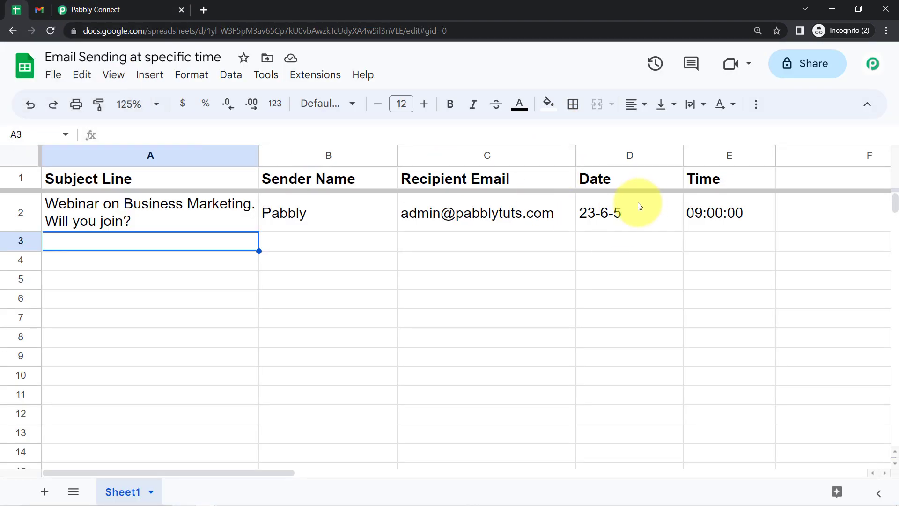
click(710, 212)
Insert a Delay by Pabbly action between the trigger and the Gmail action in the Pabbly Connect workflow
click(110, 8)
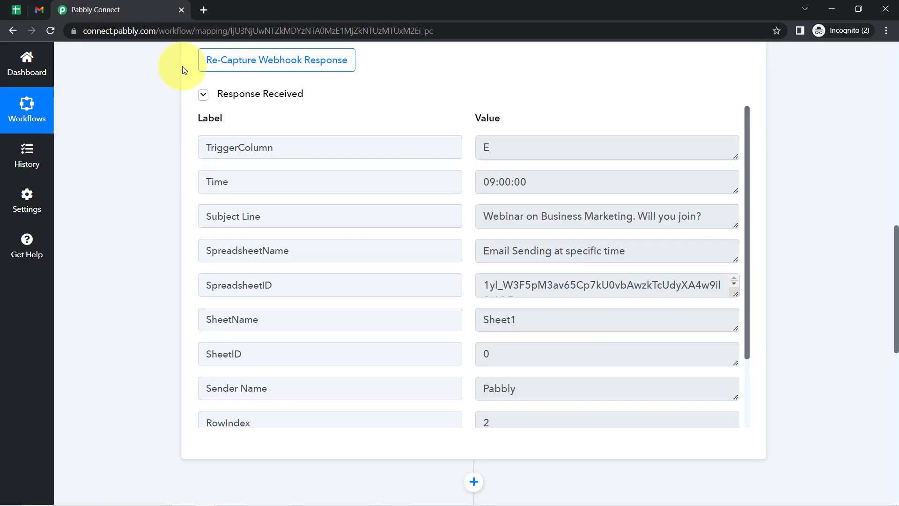
drag(896, 280, 895, 350)
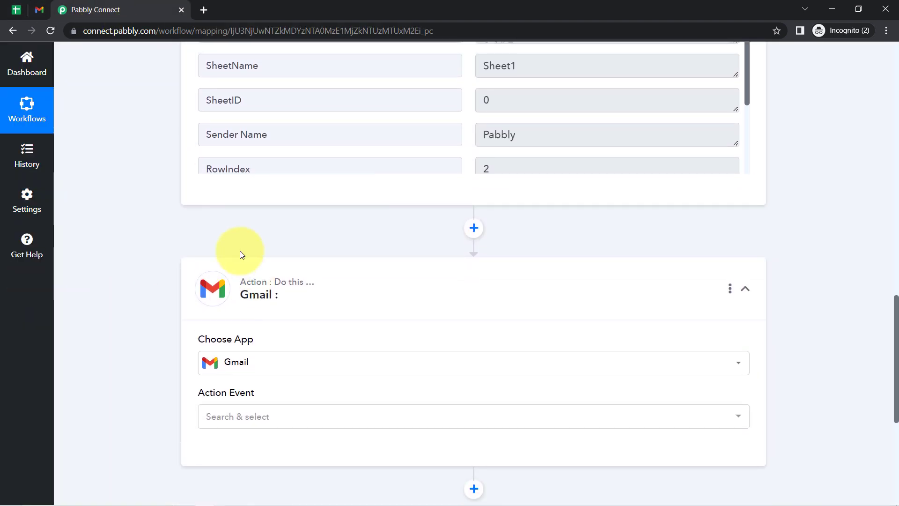
click(474, 228)
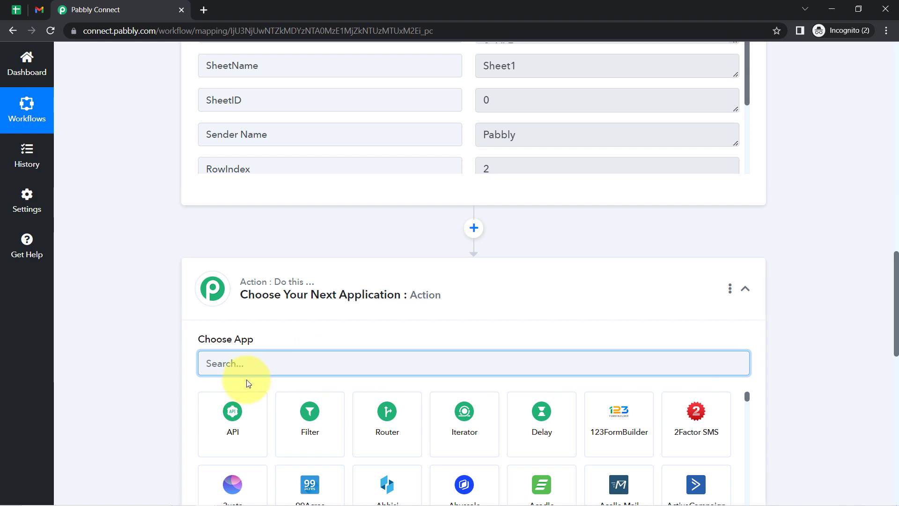
click(535, 412)
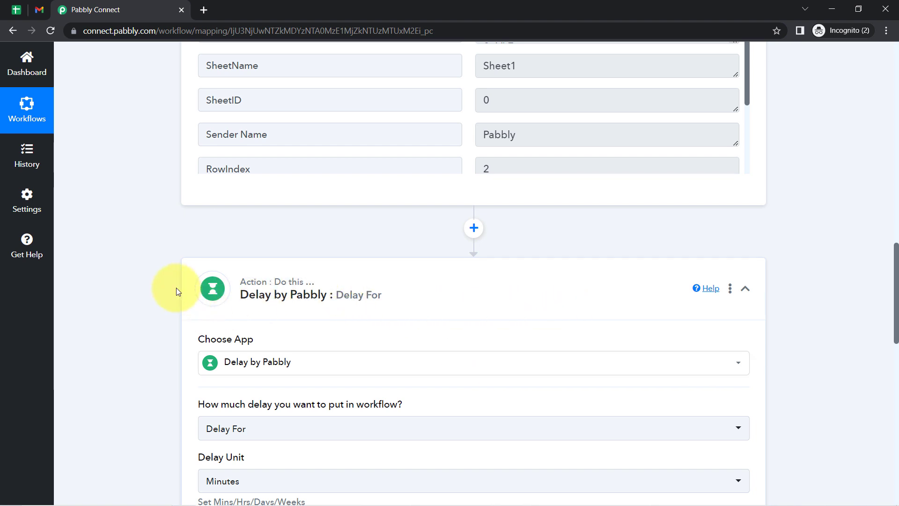
scroll(112, 338, down, 1)
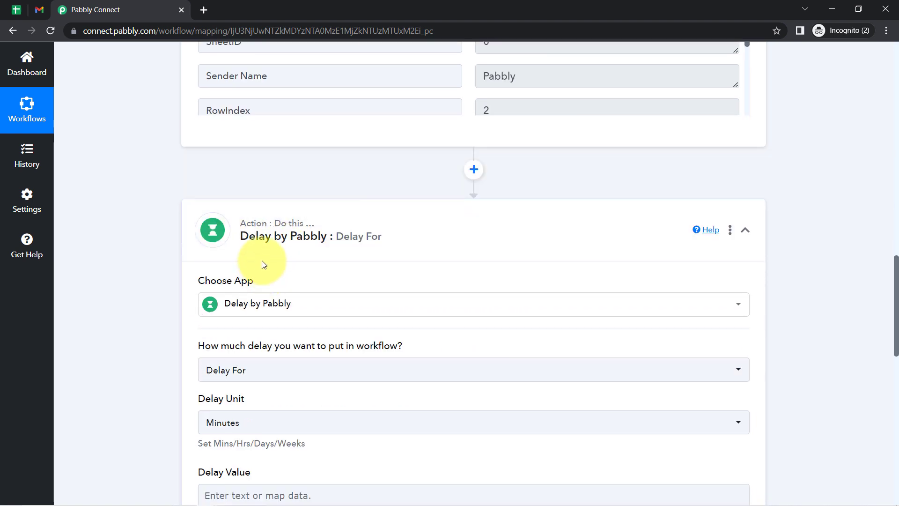
mouse_move(271, 227)
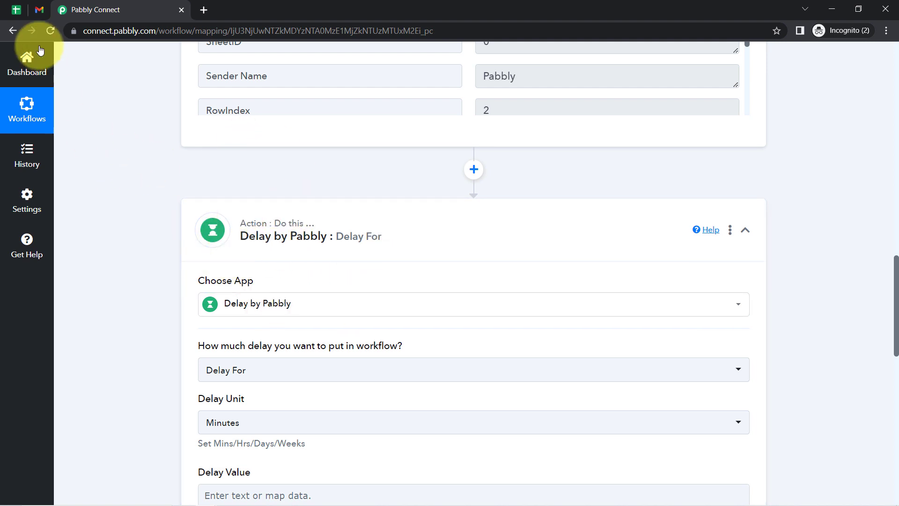
Examine the Date and Time columns in the spreadsheet, and review the Delay by Pabbly action's settings in the workflow
click(14, 12)
click(644, 208)
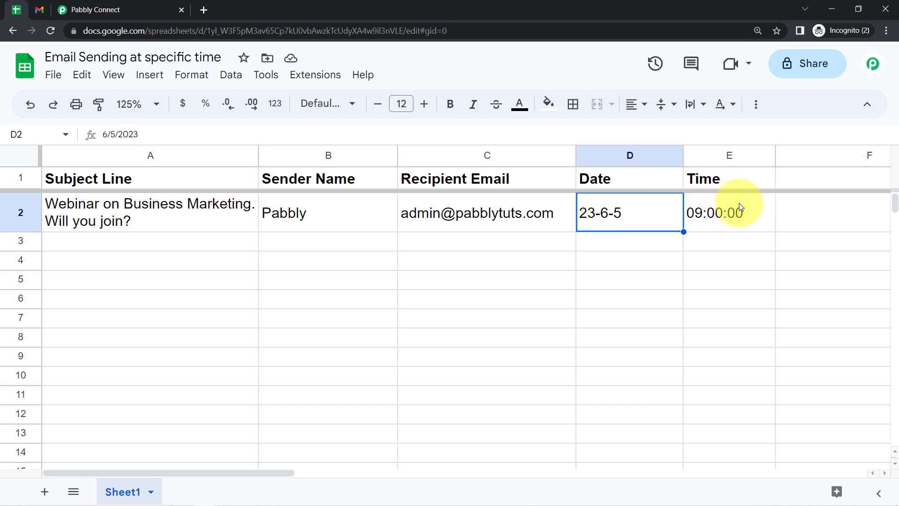
click(739, 203)
click(595, 251)
click(704, 245)
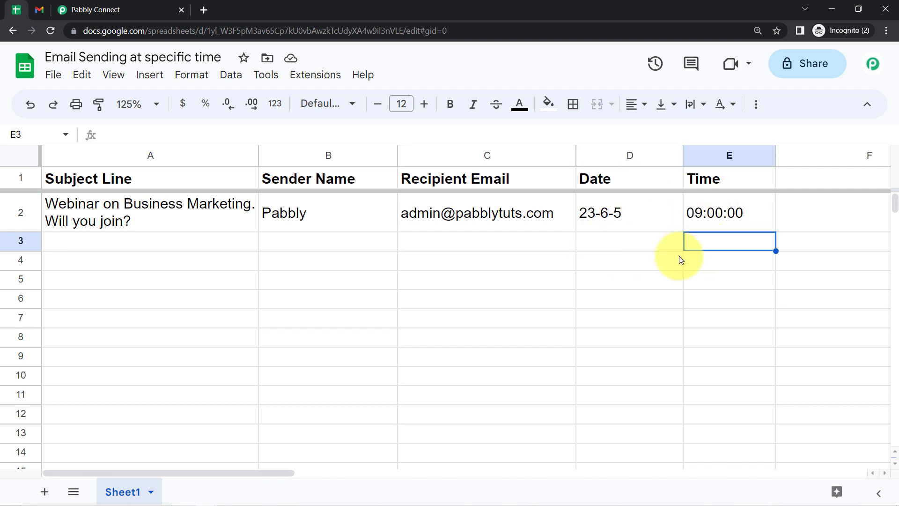
click(679, 265)
click(737, 264)
click(111, 6)
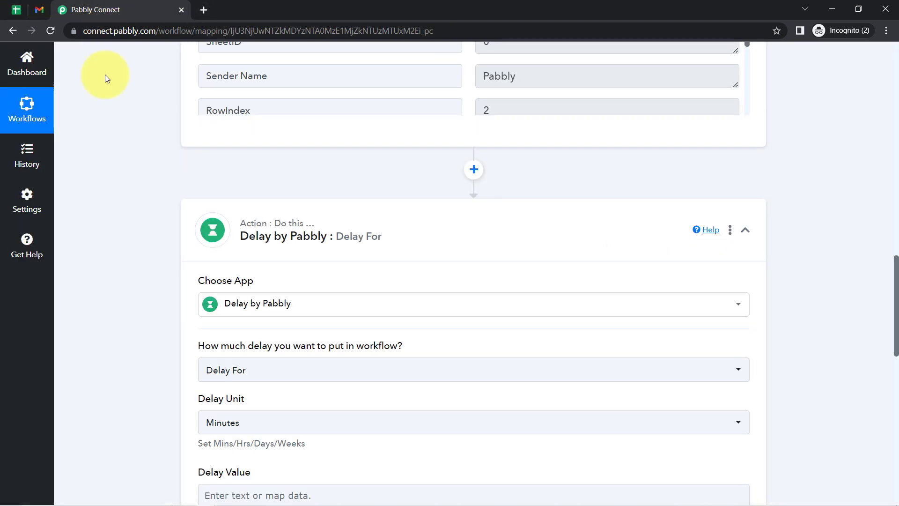
scroll(127, 267, down, 2)
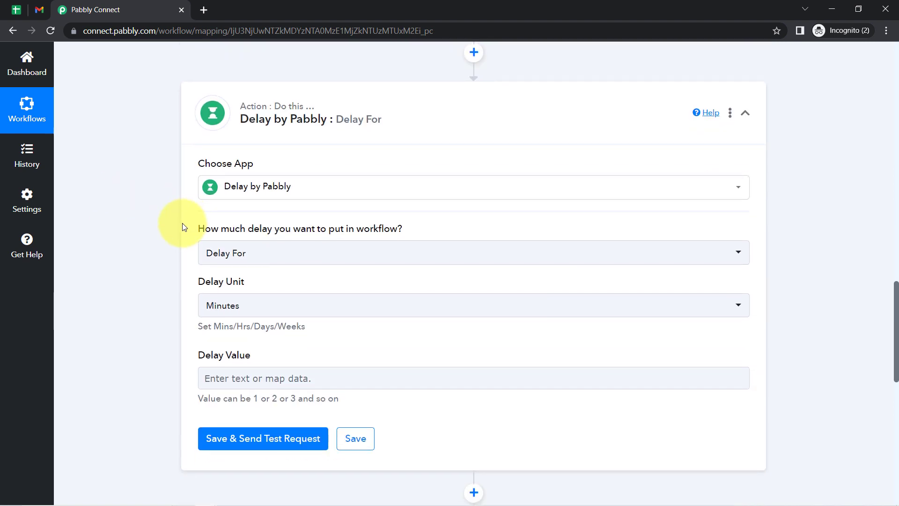
Set the Delay by Pabbly action to Delay Until and examine the date format and time zone required for its Delay Date
click(235, 260)
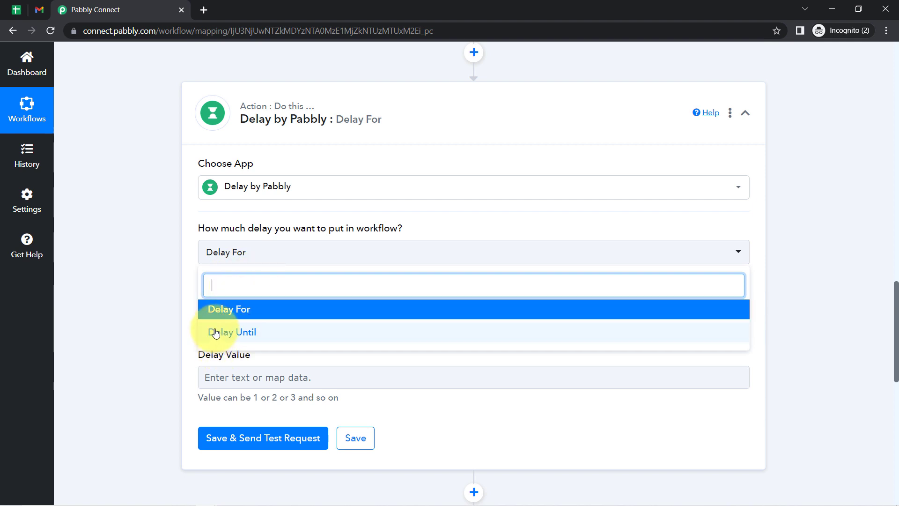
click(232, 332)
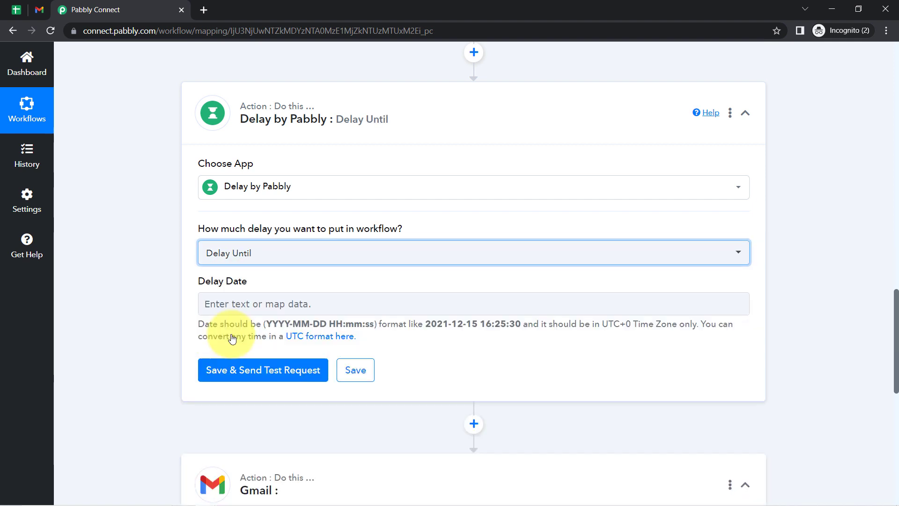
drag(205, 286, 249, 282)
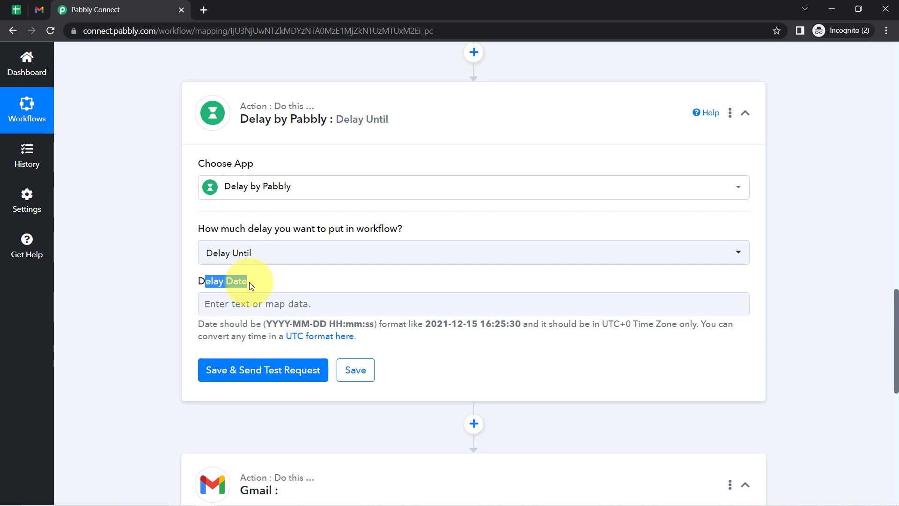
click(210, 303)
click(178, 308)
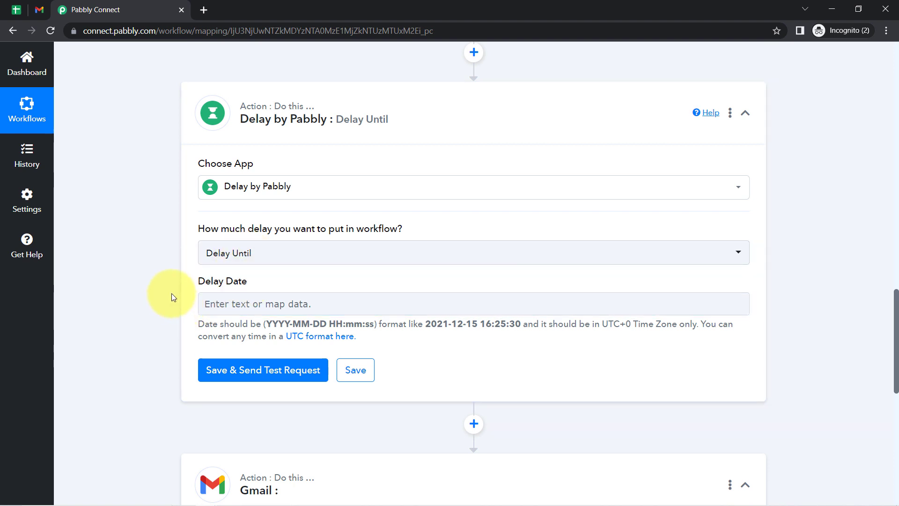
click(236, 311)
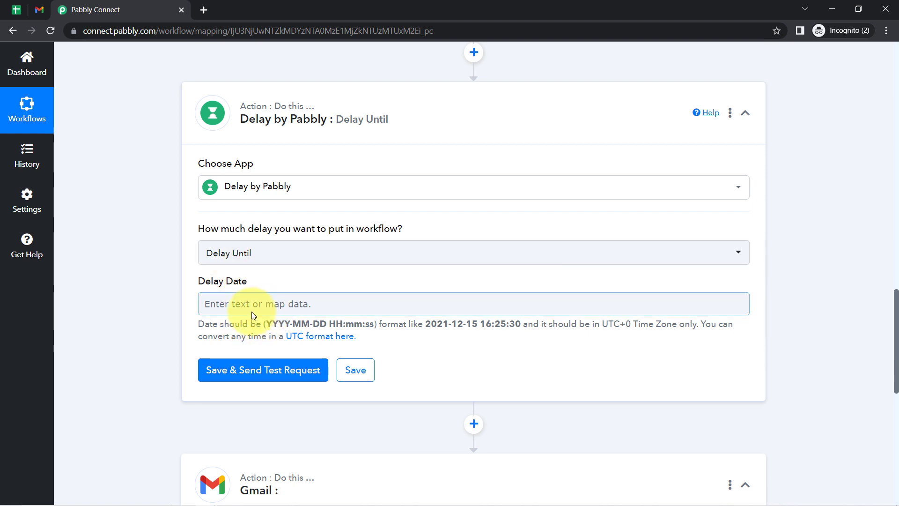
click(280, 322)
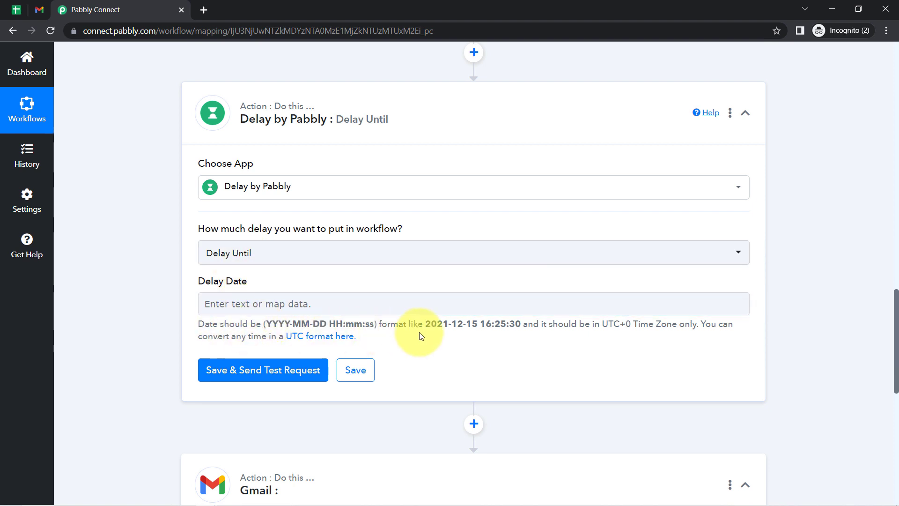
drag(418, 323, 507, 322)
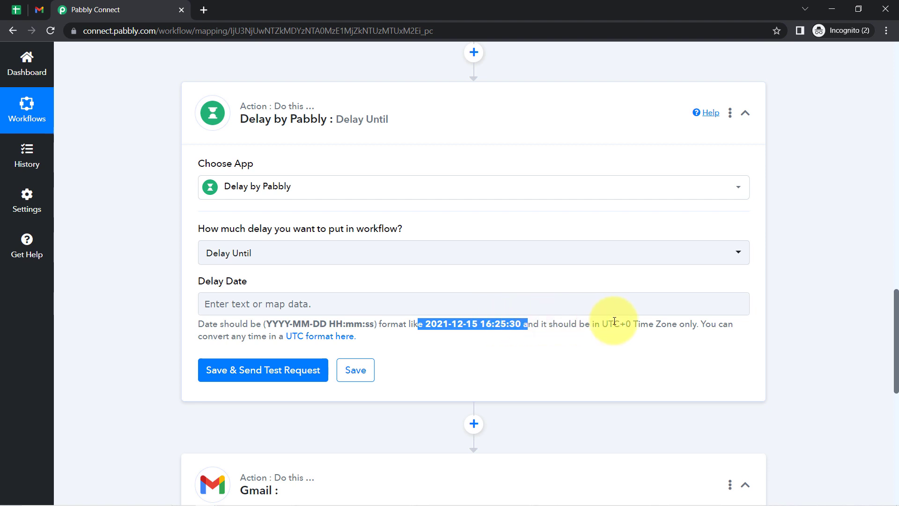
drag(602, 324, 637, 326)
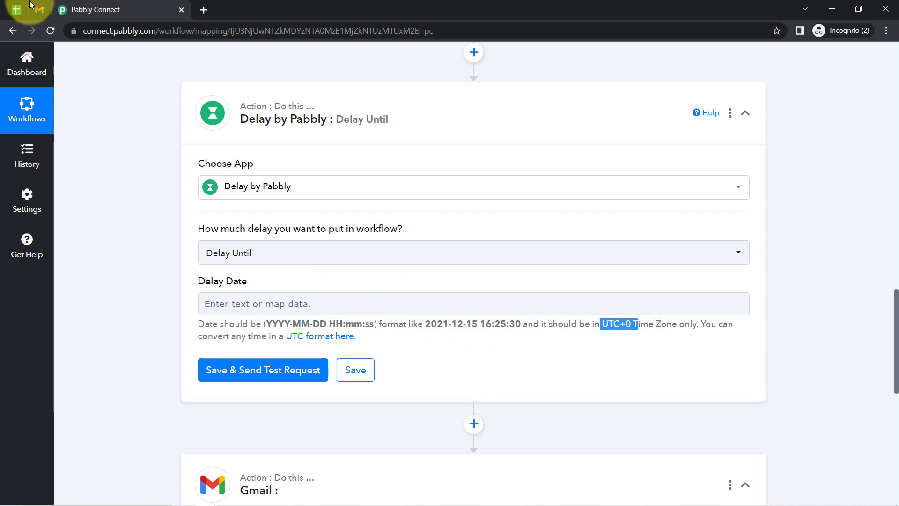
Check the Date and Time values in the spreadsheet and in the trigger's received webhook response against the Delay Date field
click(16, 9)
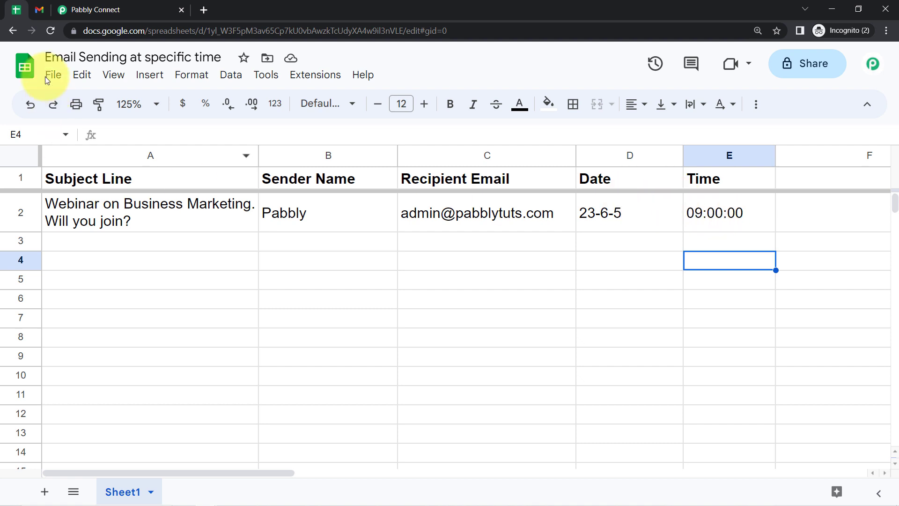
click(71, 7)
drag(896, 301, 863, 203)
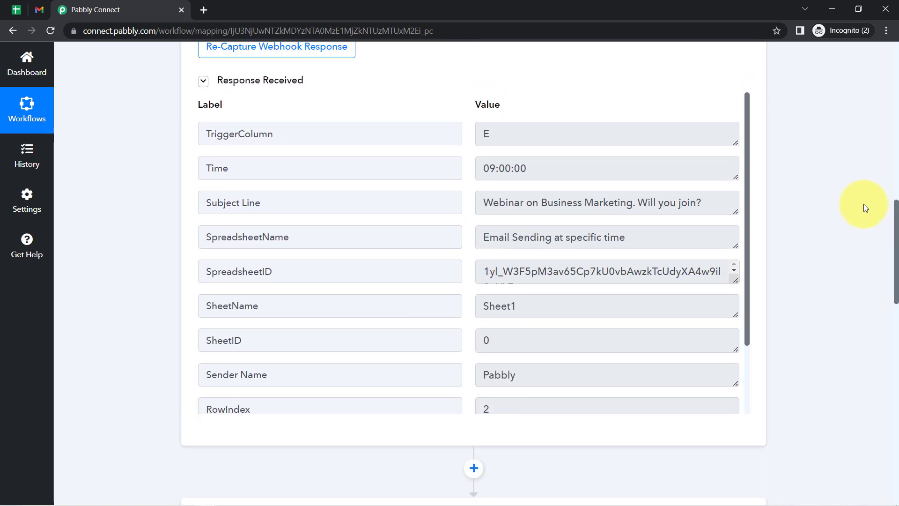
click(489, 179)
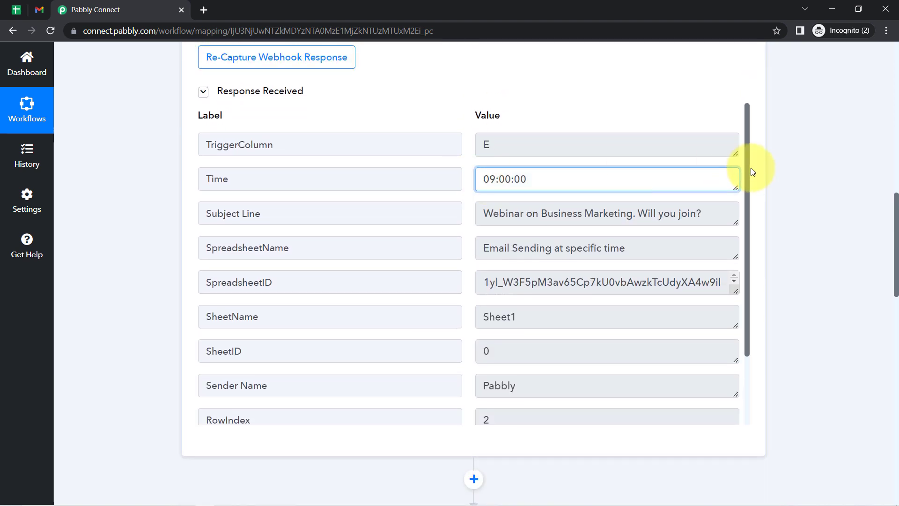
drag(751, 169, 749, 272)
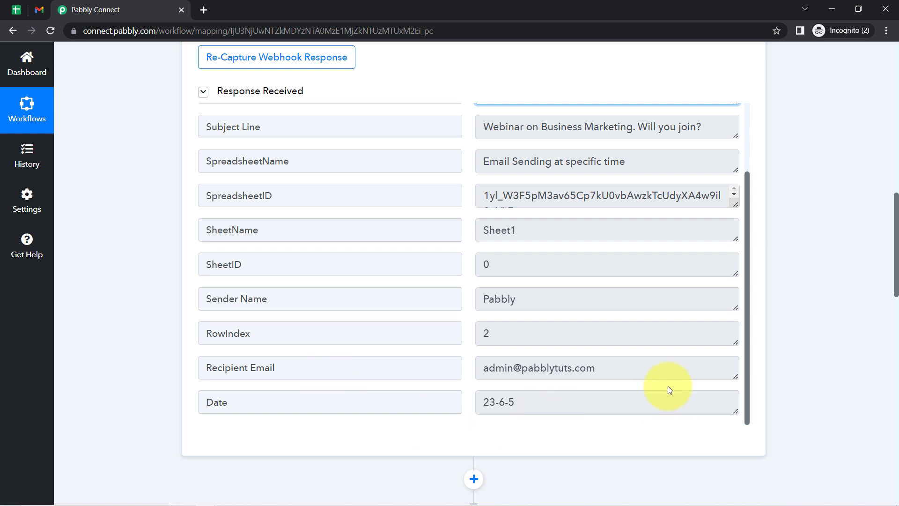
drag(896, 206, 896, 309)
scroll(851, 285, down, 1)
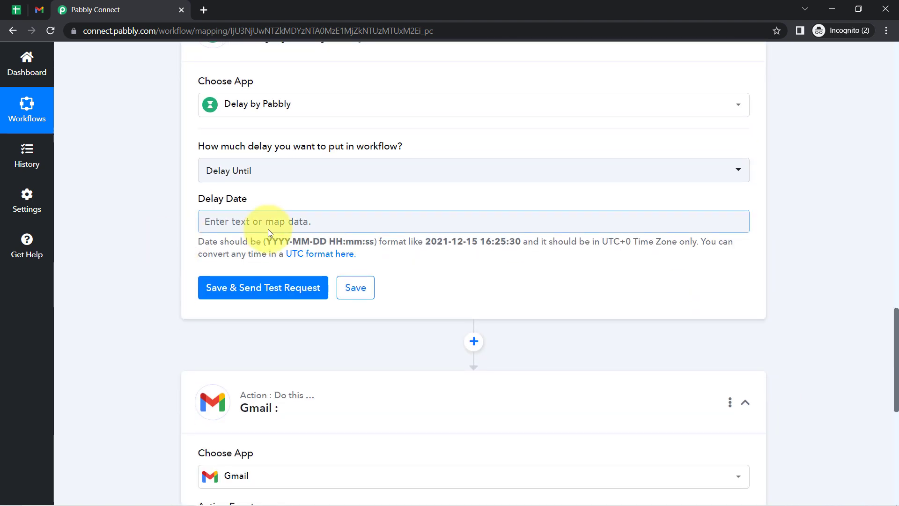
click(222, 221)
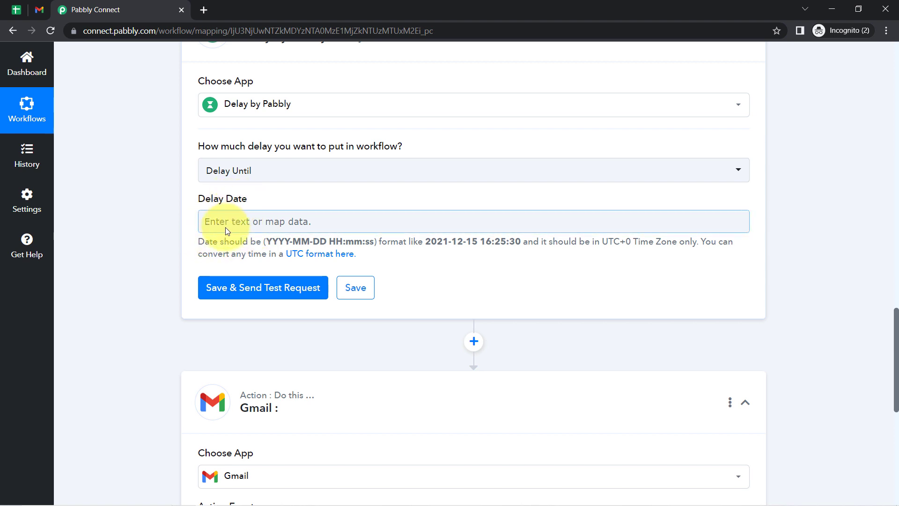
scroll(889, 257, up, 9)
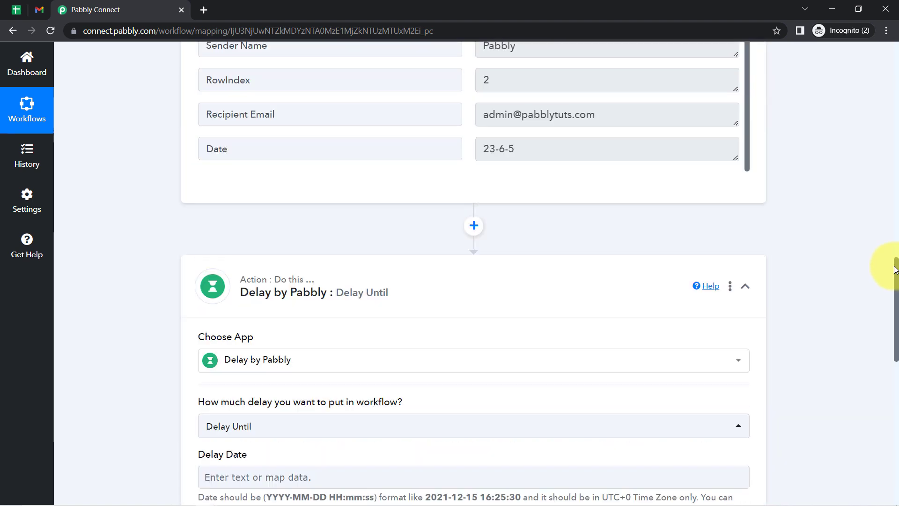
scroll(888, 254, down, 9)
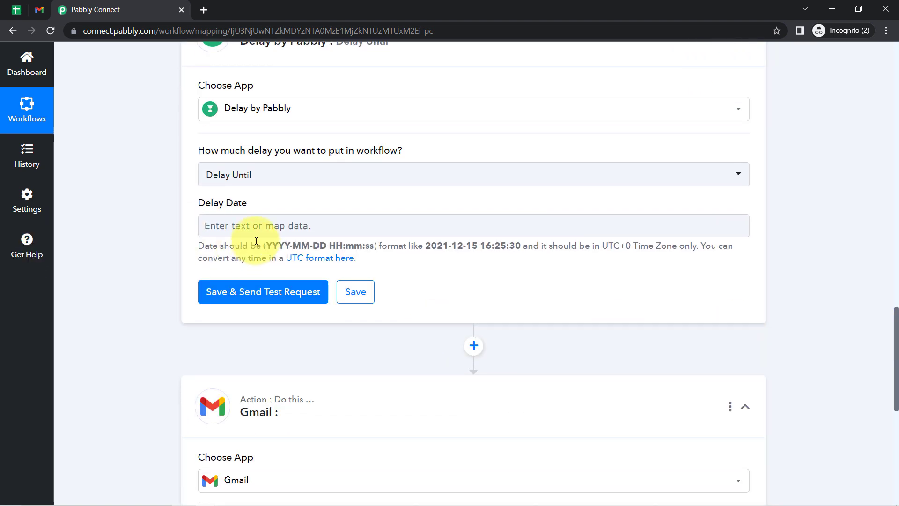
Map the Google Sheets trigger's Date followed by its Time into the Delay Date field of the delay action
click(232, 224)
click(322, 306)
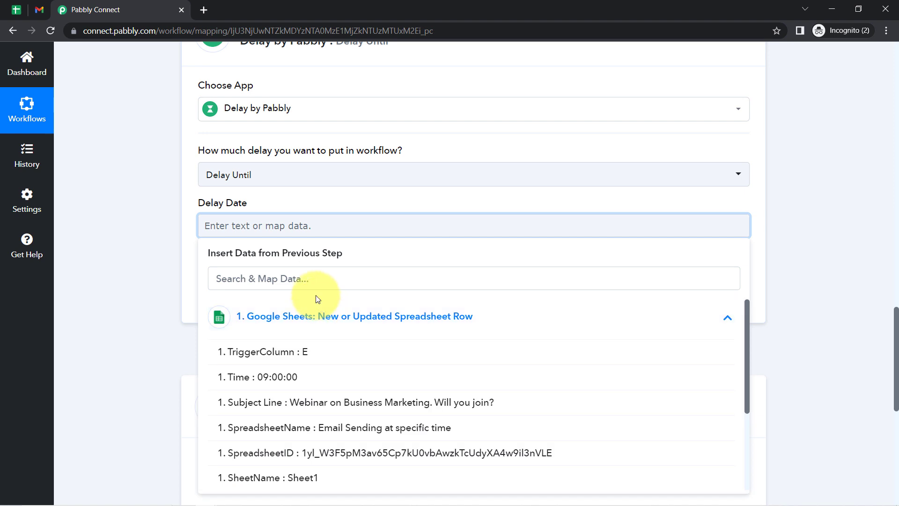
click(246, 280)
text(dat)
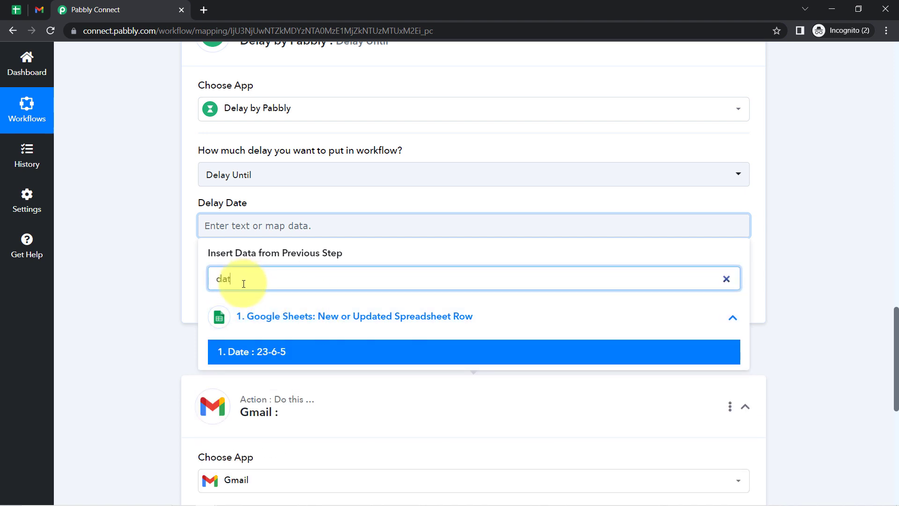
click(246, 355)
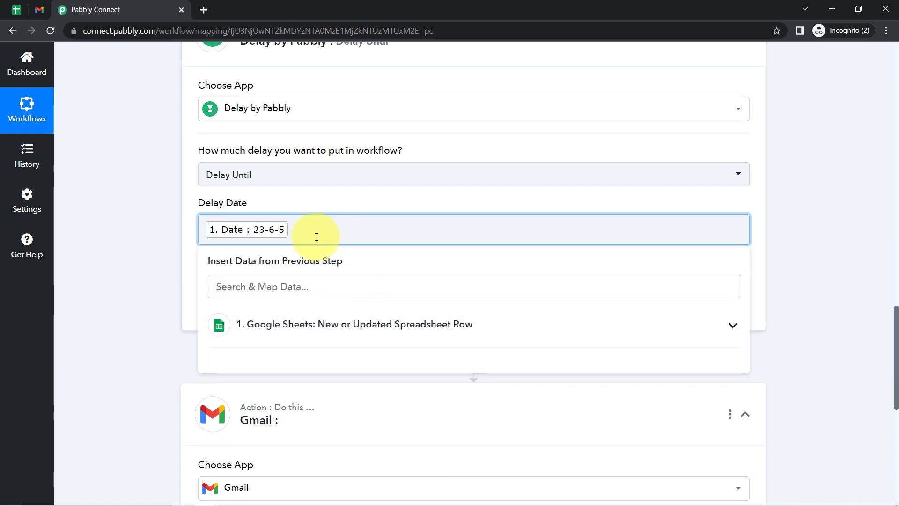
click(283, 287)
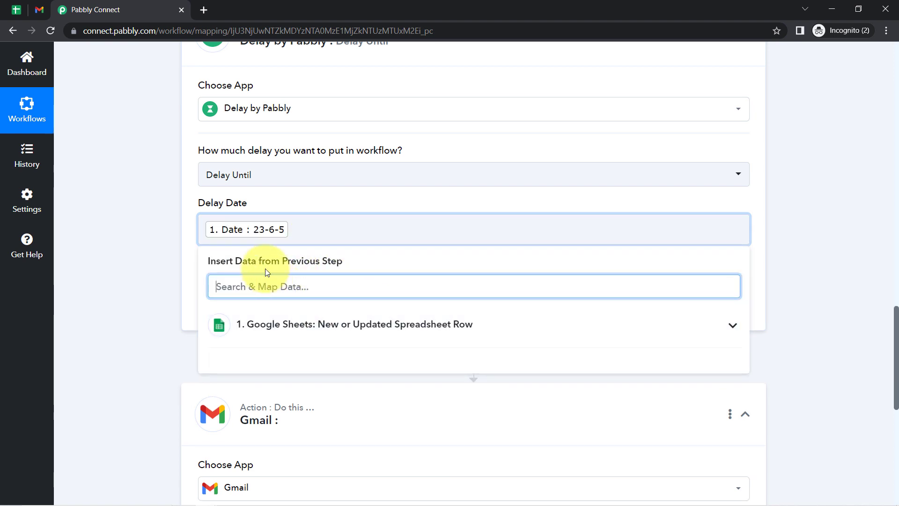
text(ti)
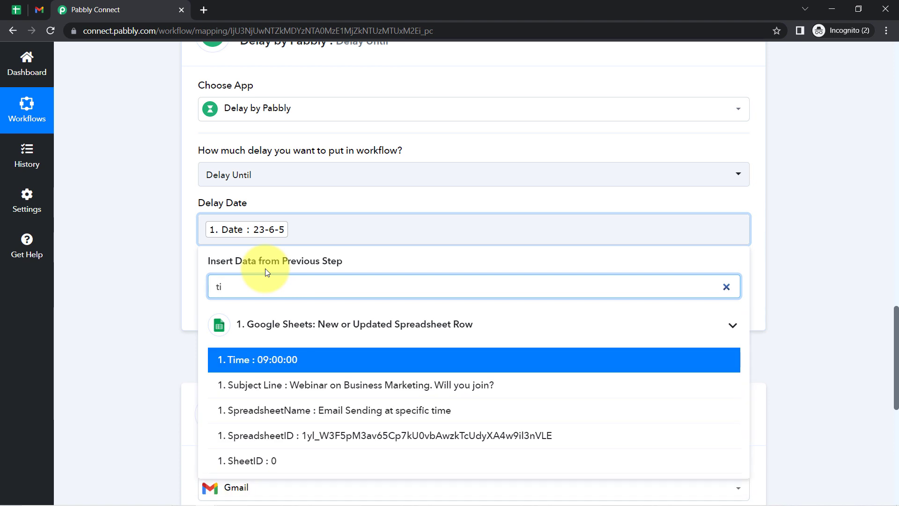
click(295, 362)
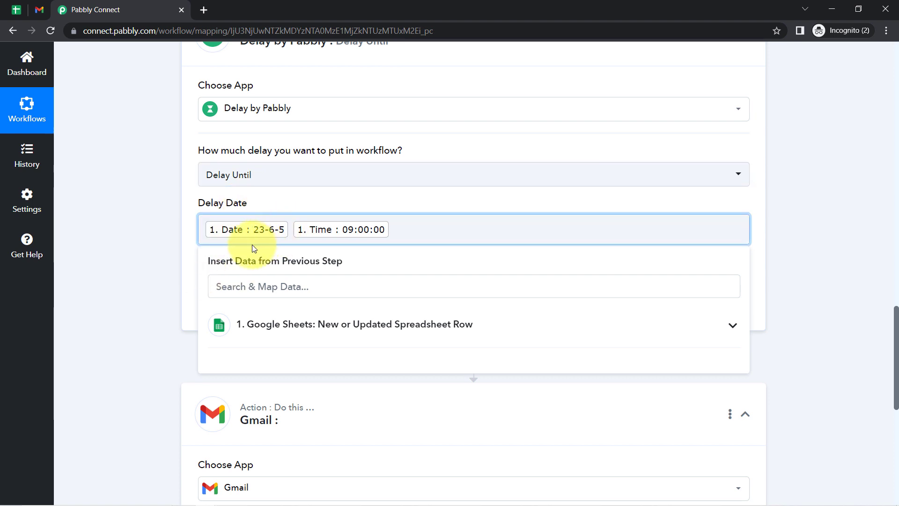
click(153, 254)
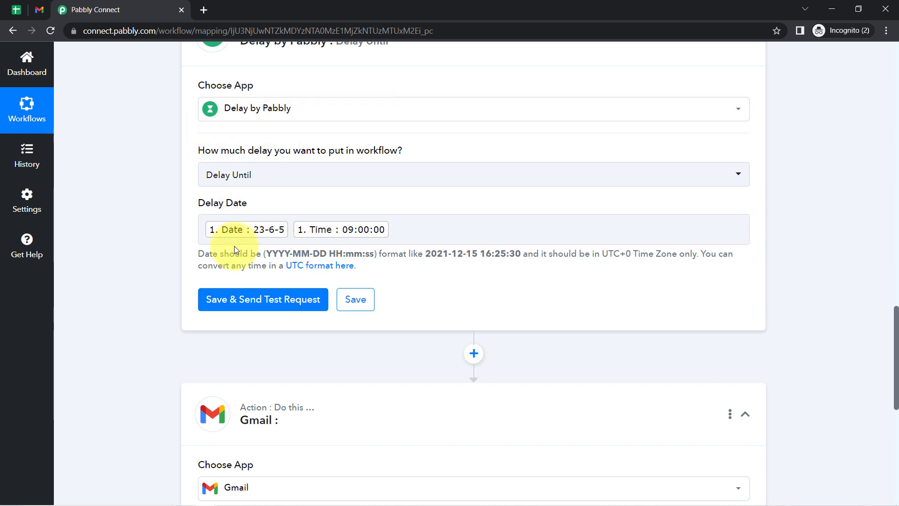
Compare the mapped Date and Time in the Delay Date field with the required YYYY-MM-DD HH:mm:ss format
click(250, 225)
click(202, 214)
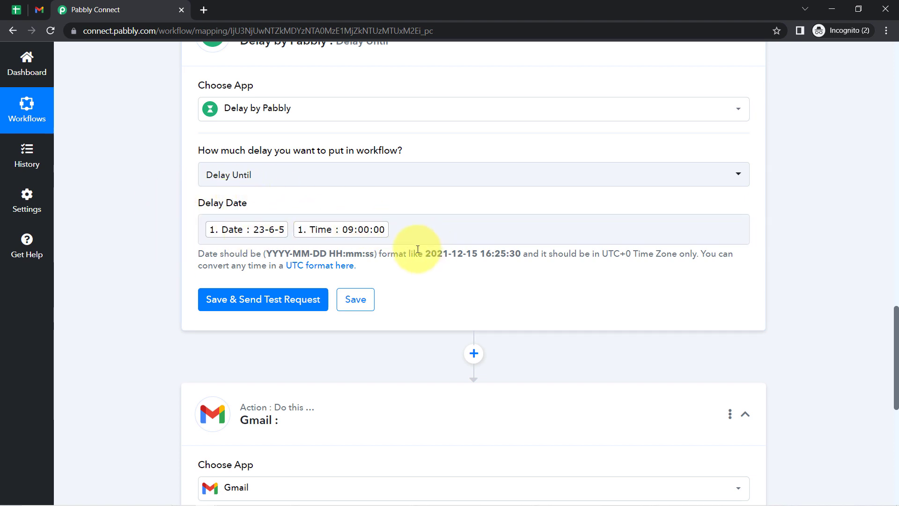
drag(418, 253, 515, 252)
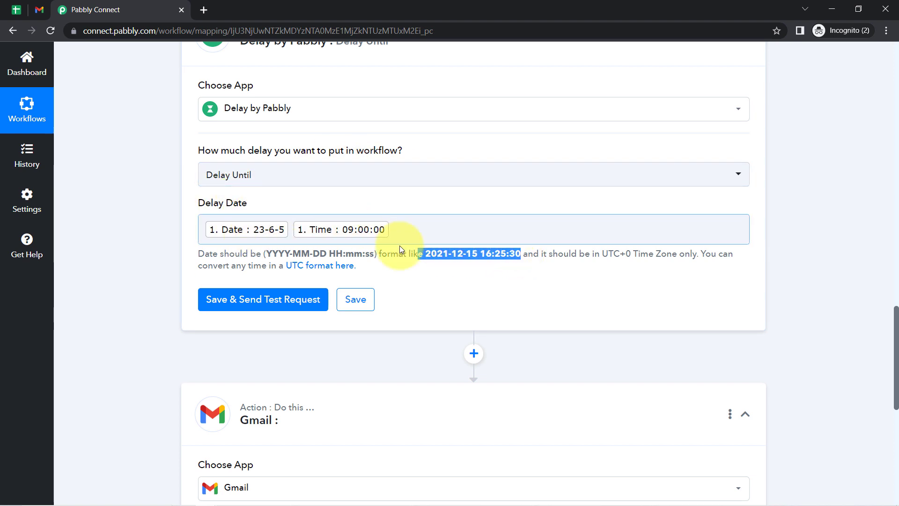
click(412, 253)
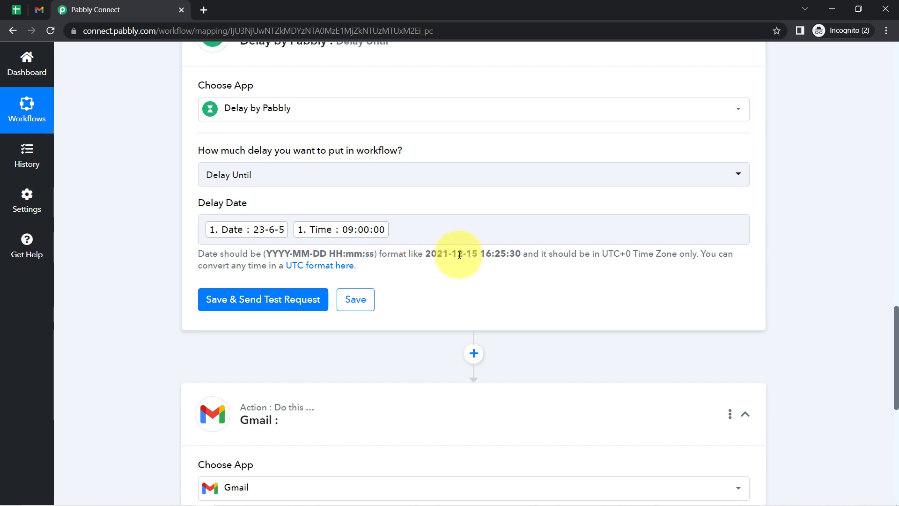
click(256, 240)
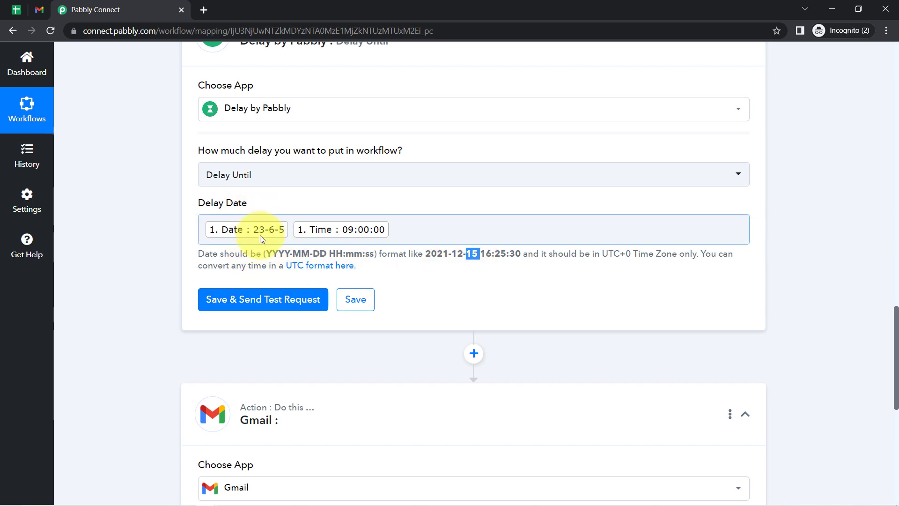
click(287, 253)
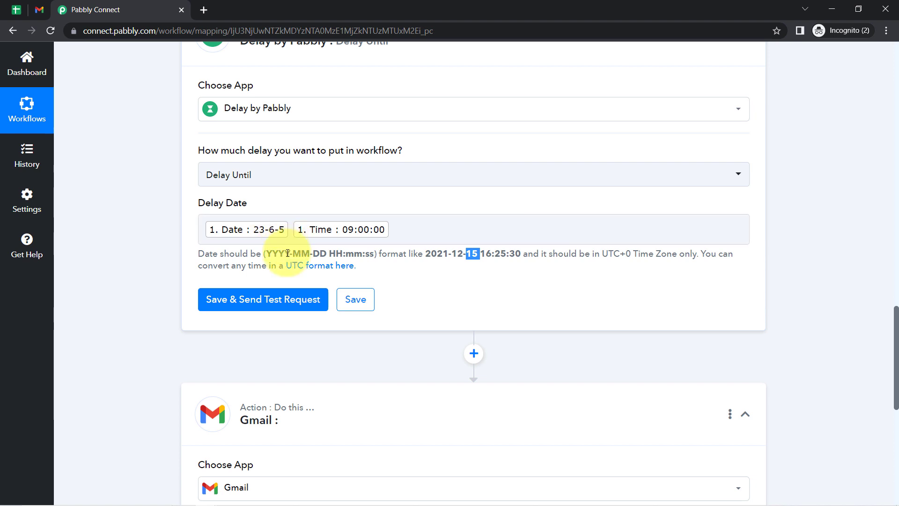
click(270, 231)
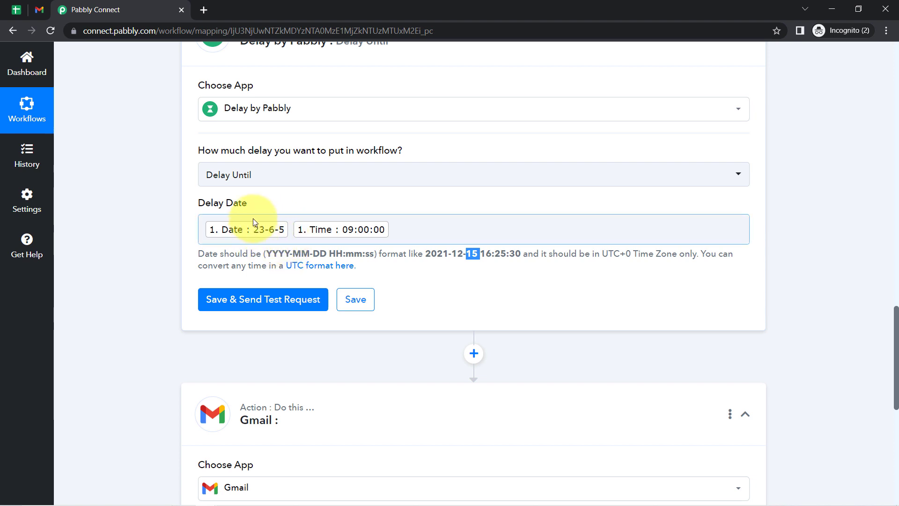
click(286, 235)
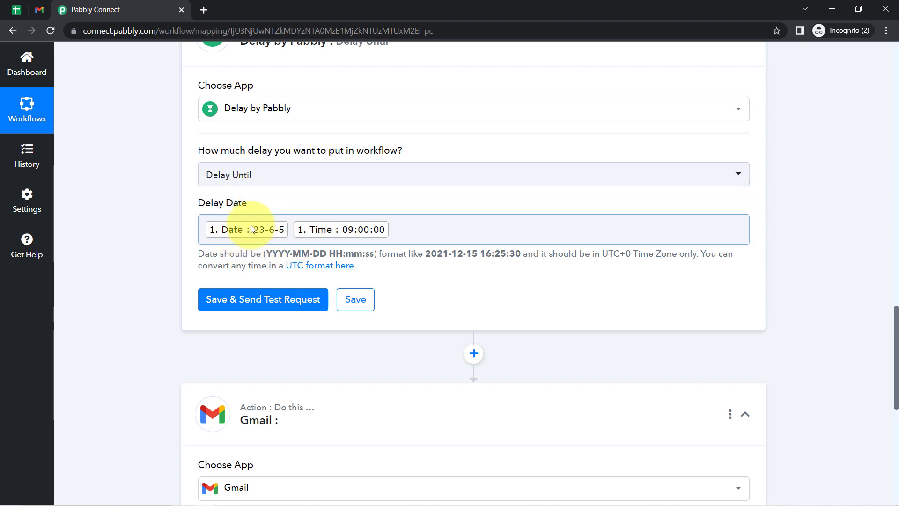
click(238, 158)
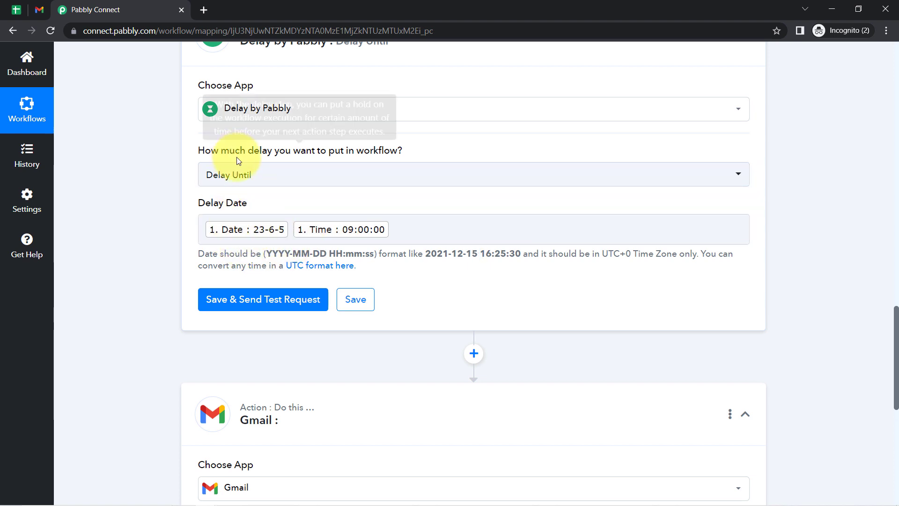
In the Google Sheets spreadsheet, start a custom date and time format for the Date column with a full numeric year (1930)
click(11, 9)
click(619, 156)
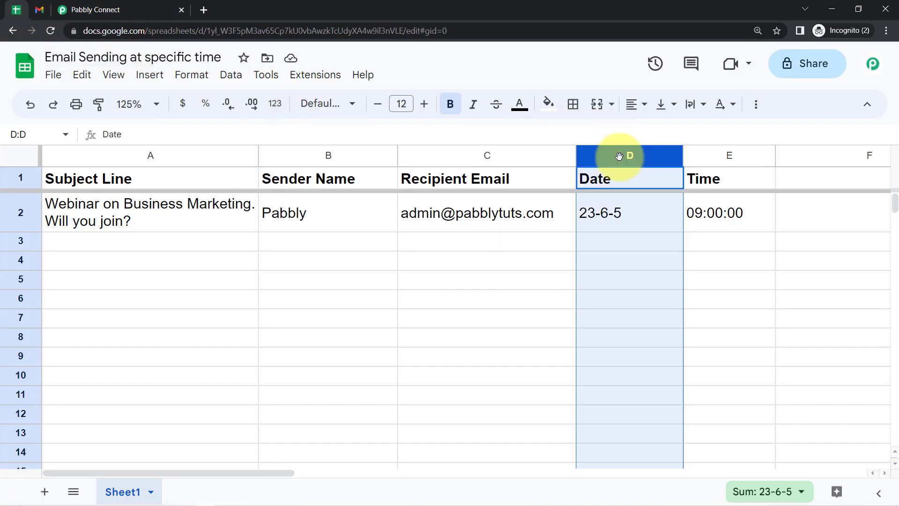
click(188, 80)
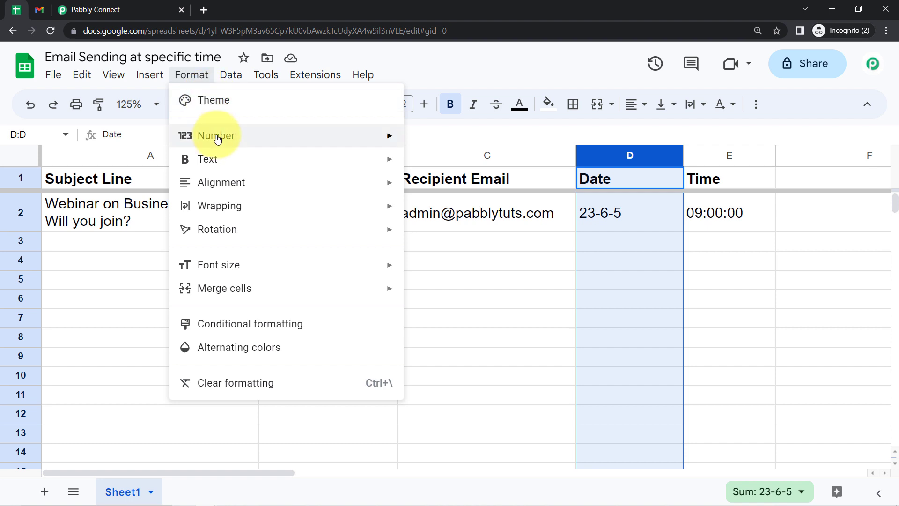
mouse_move(381, 136)
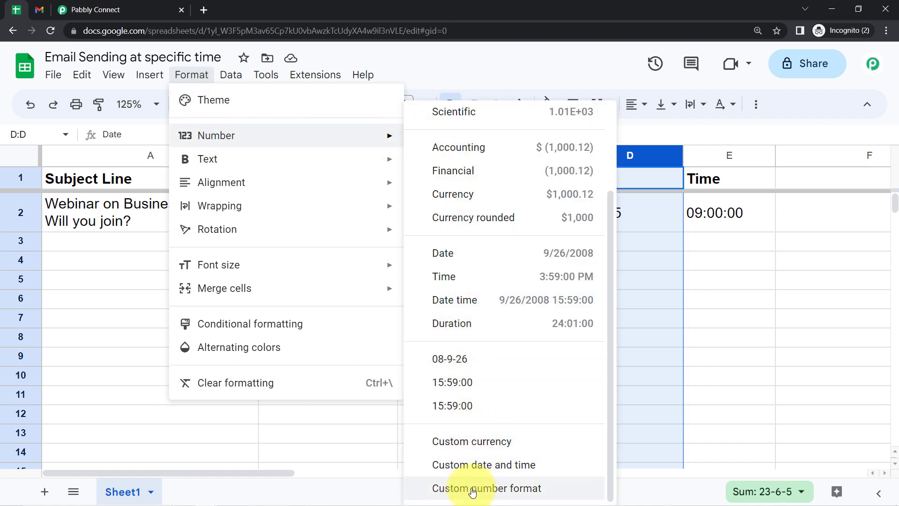
click(484, 463)
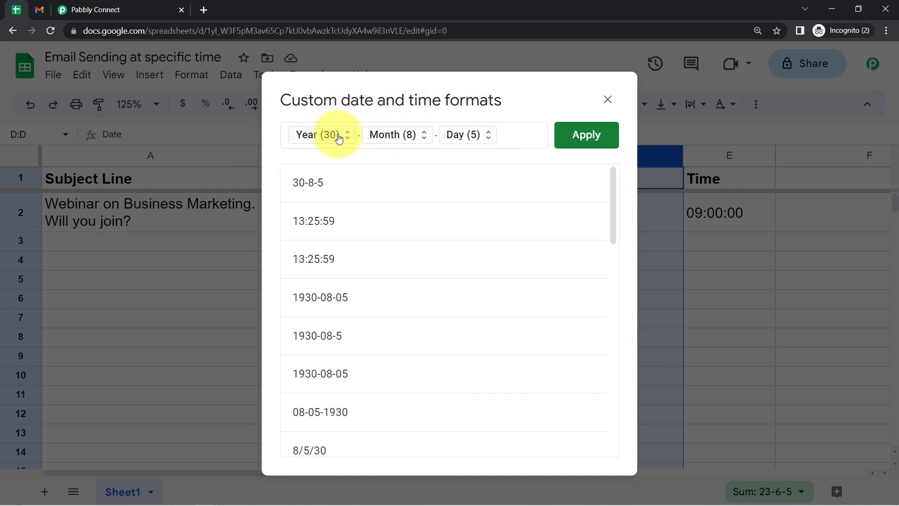
click(533, 137)
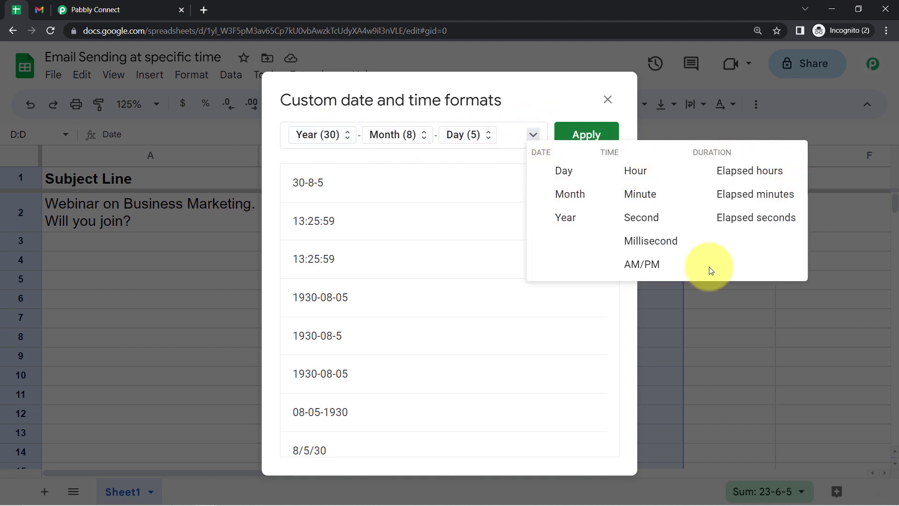
click(532, 137)
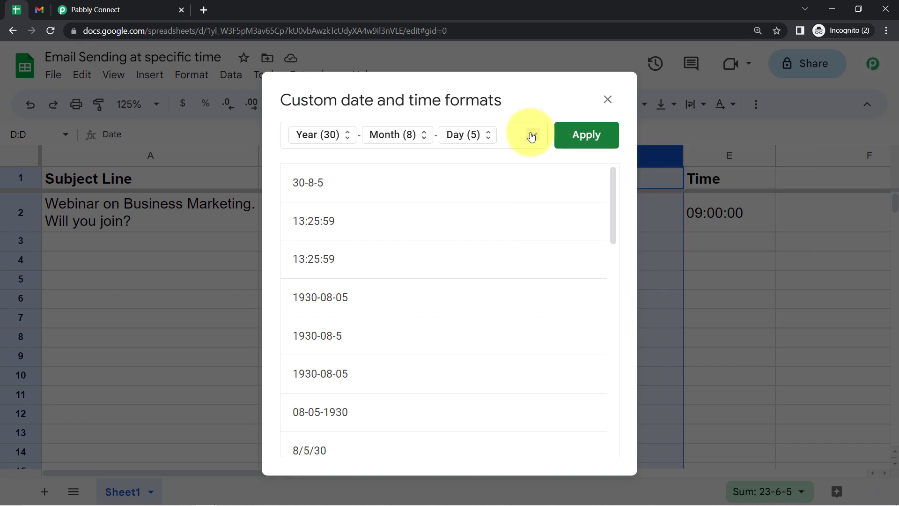
click(340, 137)
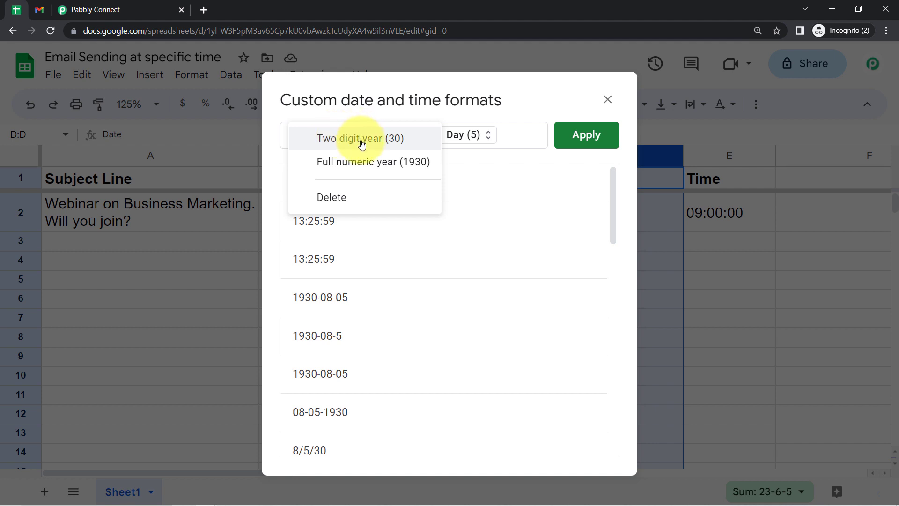
click(410, 162)
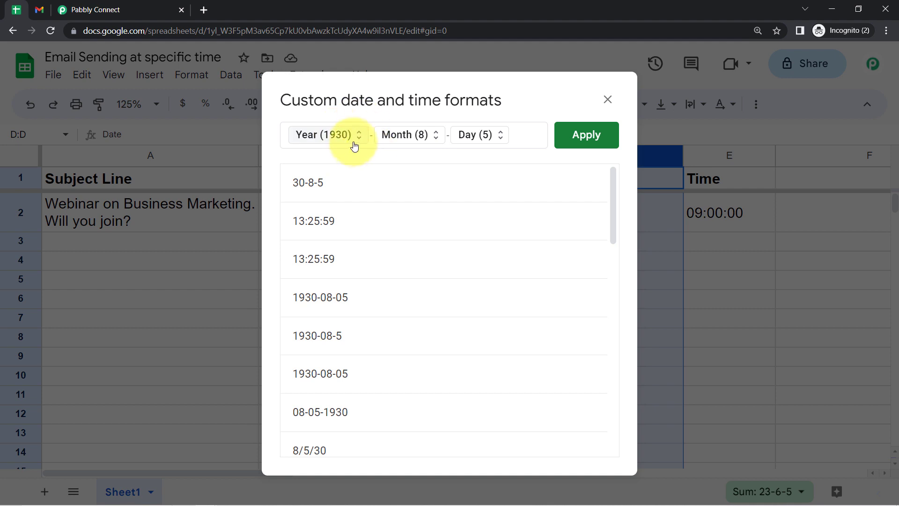
Set the custom format's month and day to include leading zeros, and apply it to the Date column
click(433, 137)
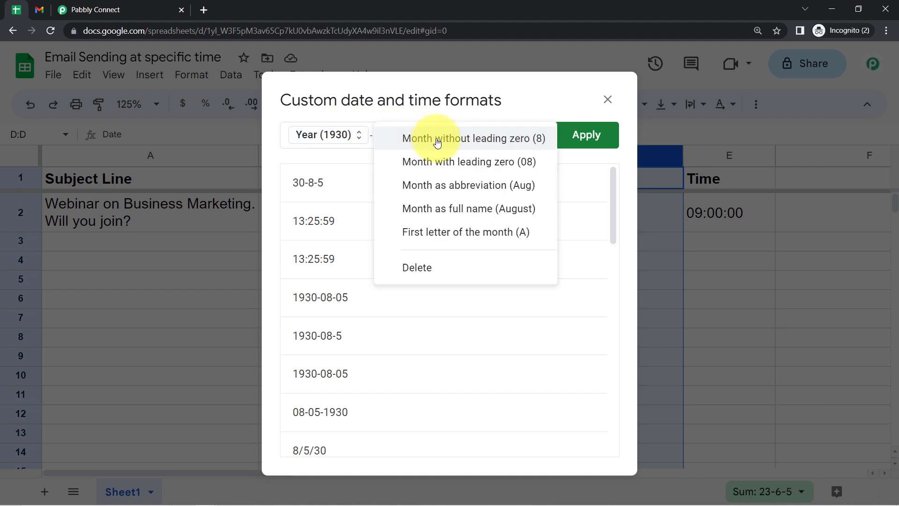
click(500, 164)
click(484, 136)
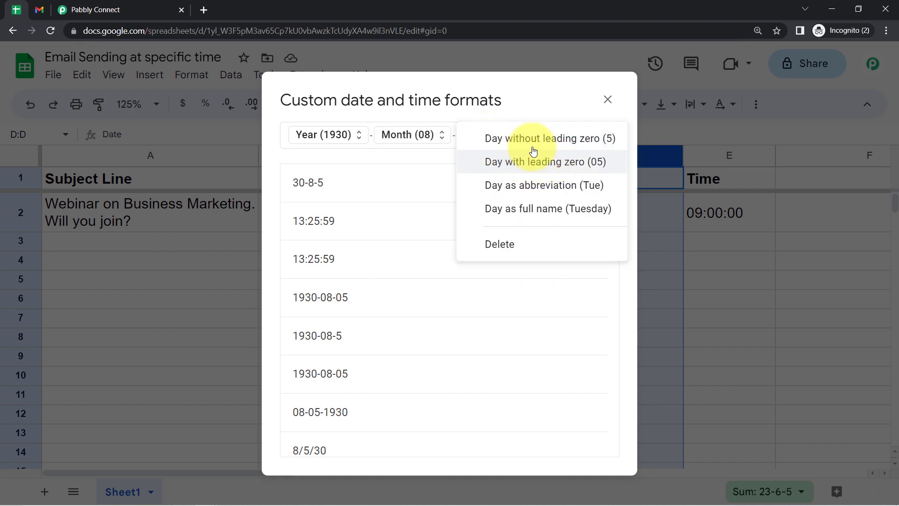
click(538, 161)
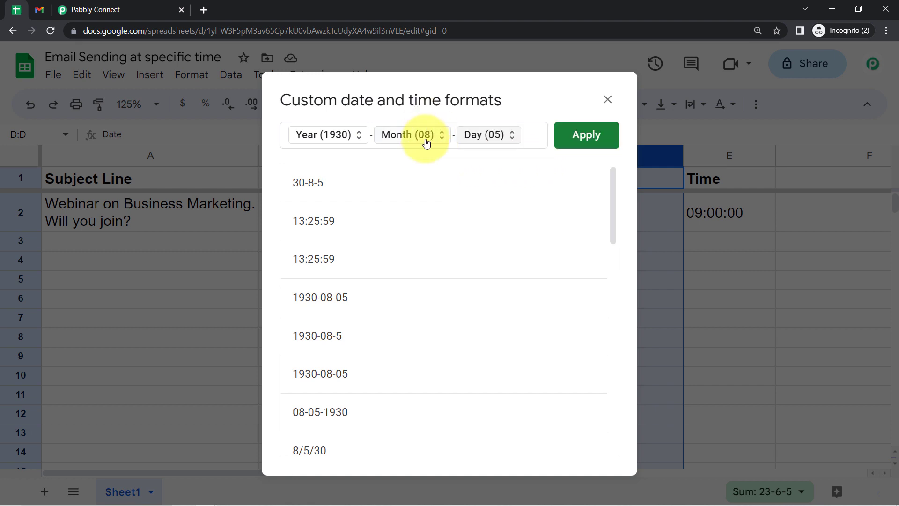
click(573, 143)
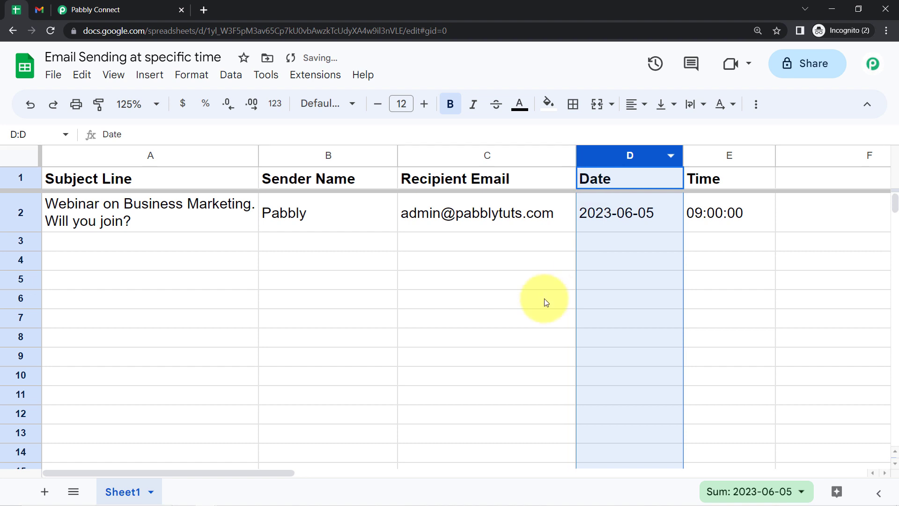
click(543, 299)
Compare row 2's Date and Time in the spreadsheet with the Delay Date format required in Pabbly Connect
click(633, 213)
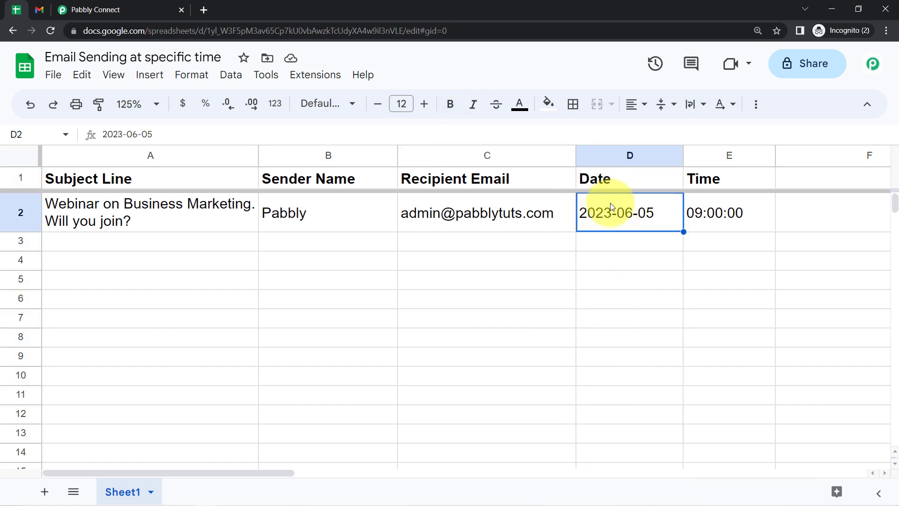
click(75, 9)
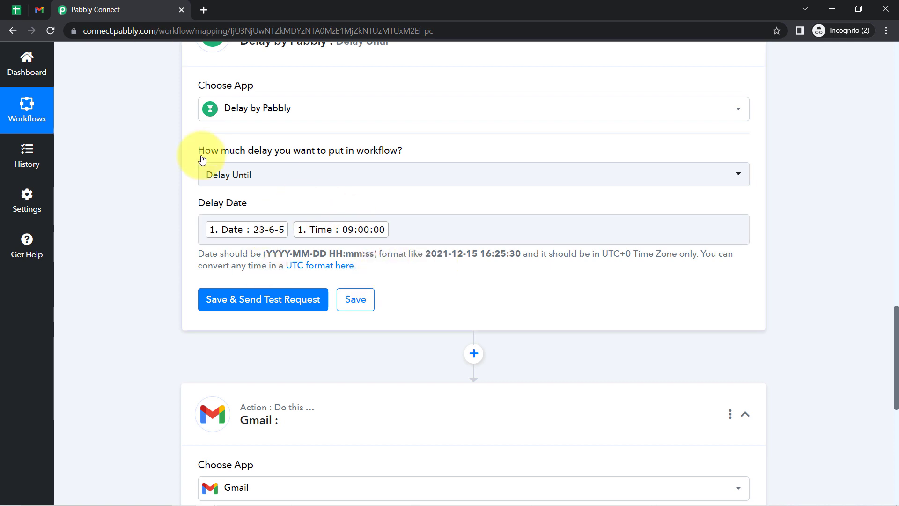
click(17, 10)
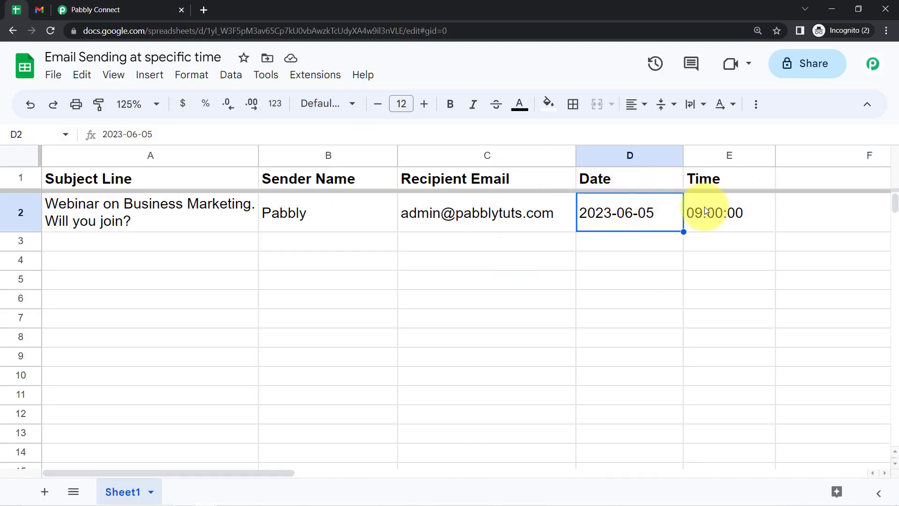
In Pabbly Connect, start re-capturing the webhook response for the Google Sheets trigger
click(91, 9)
scroll(150, 281, up, 4)
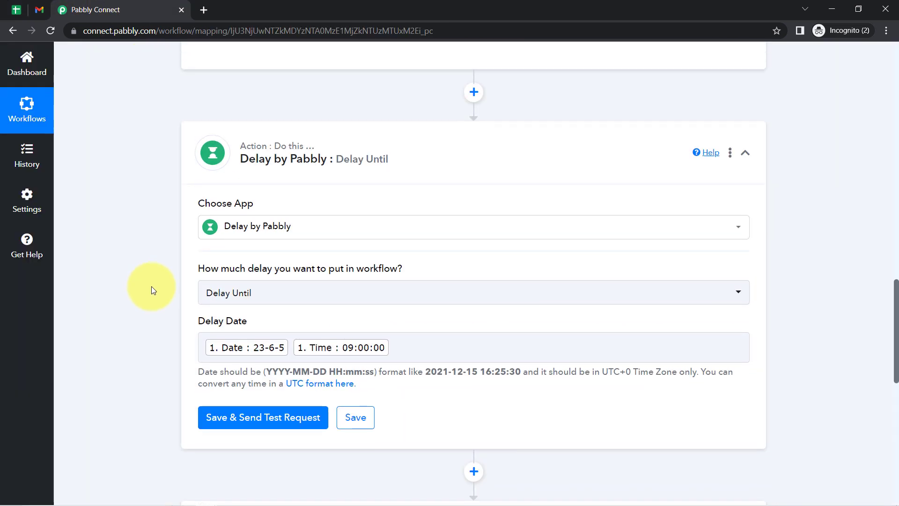
scroll(185, 267, up, 15)
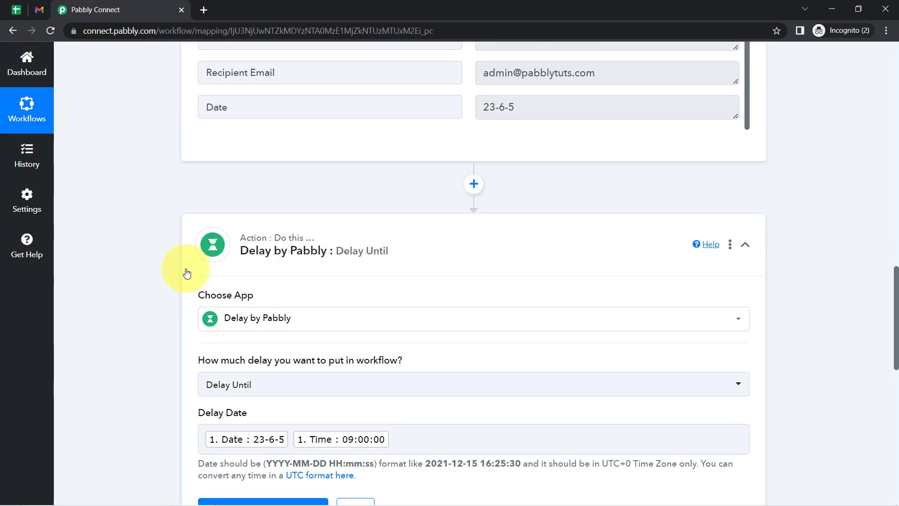
scroll(145, 288, down, 6)
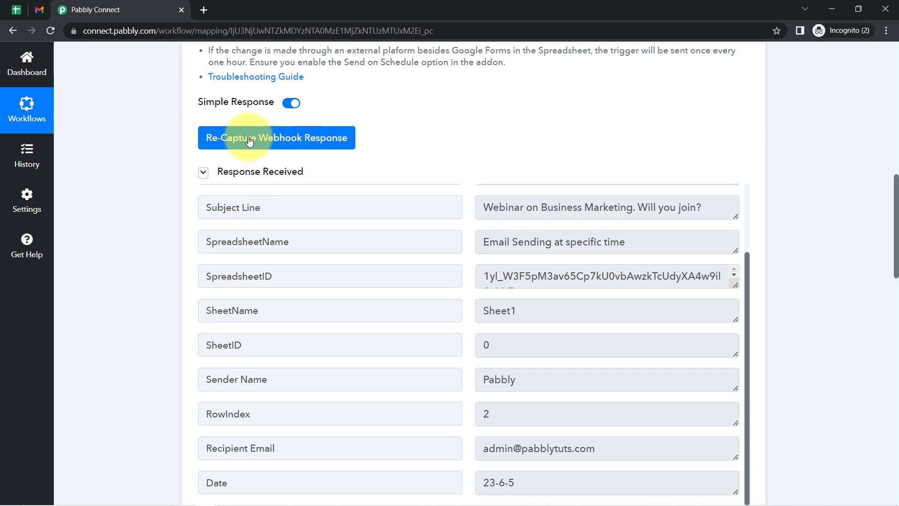
click(249, 141)
click(413, 345)
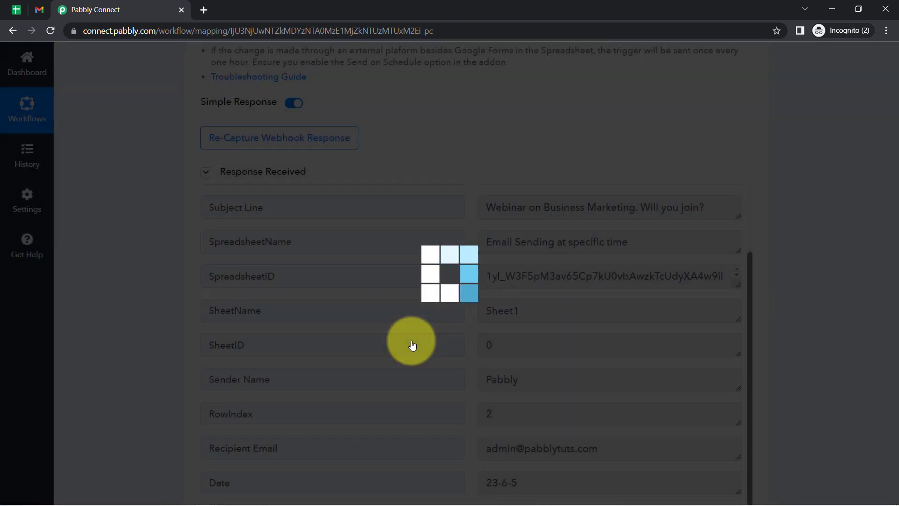
In Google Sheets, send test data from the Pabbly Connect Webhooks initial setup with trigger column E, and submit the setup
click(19, 10)
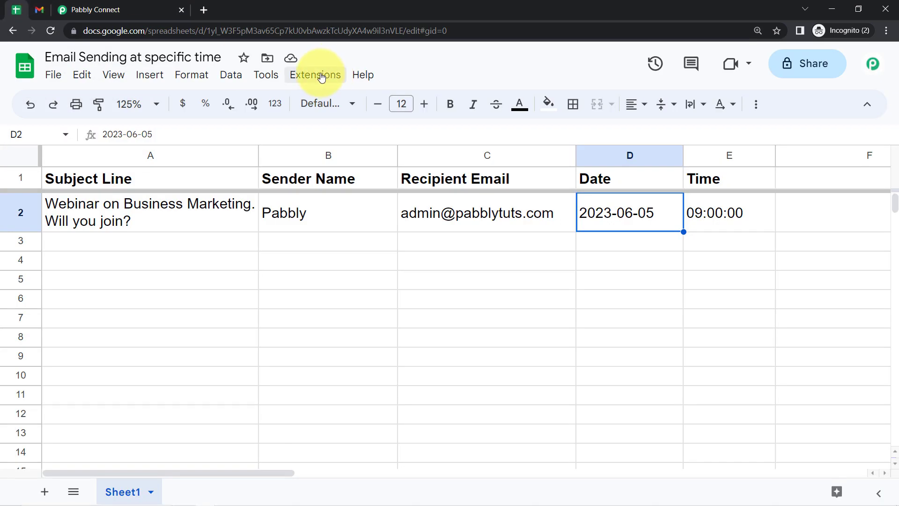
click(321, 76)
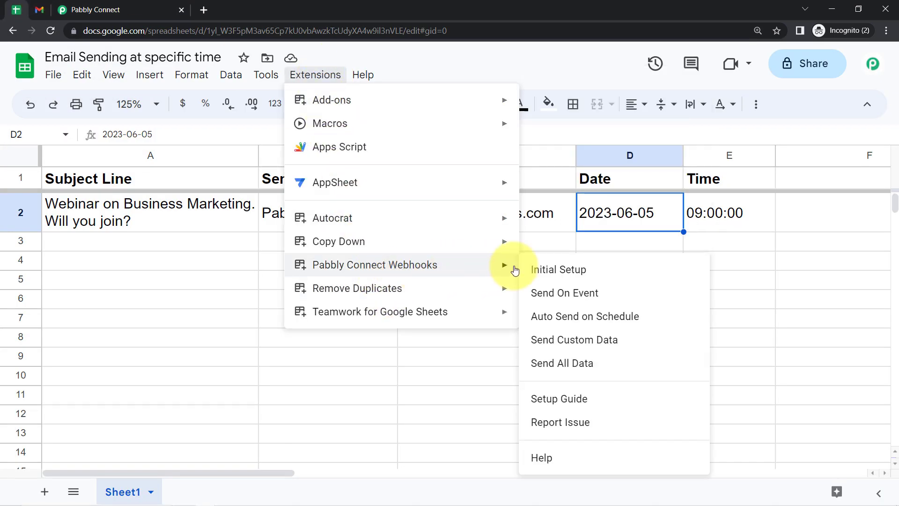
click(546, 269)
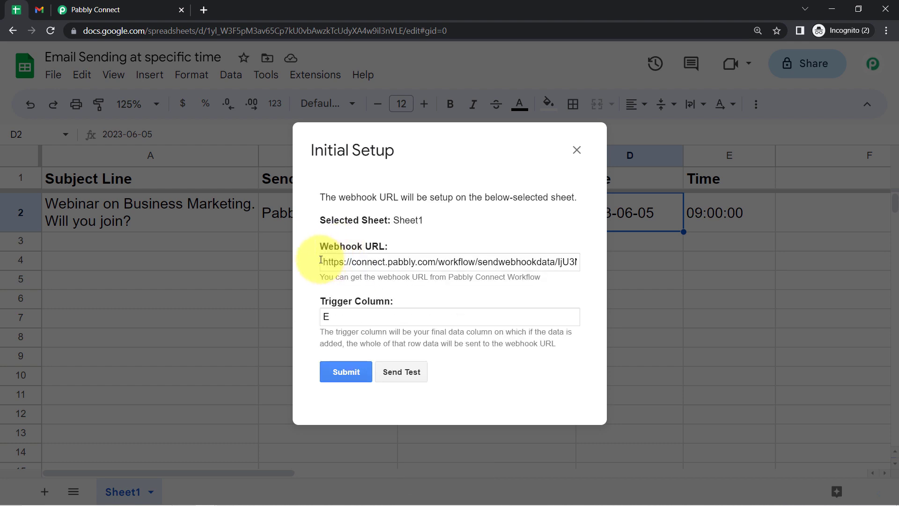
click(401, 371)
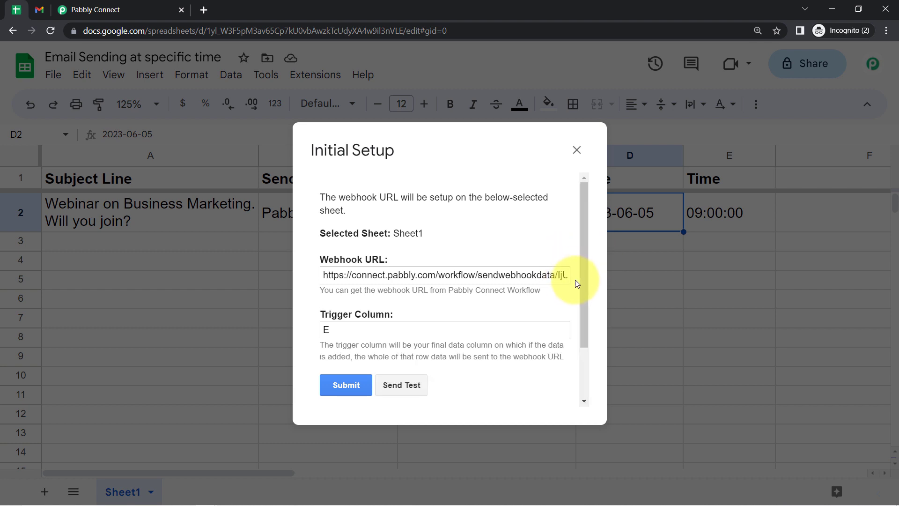
drag(583, 281, 516, 334)
drag(328, 342, 389, 383)
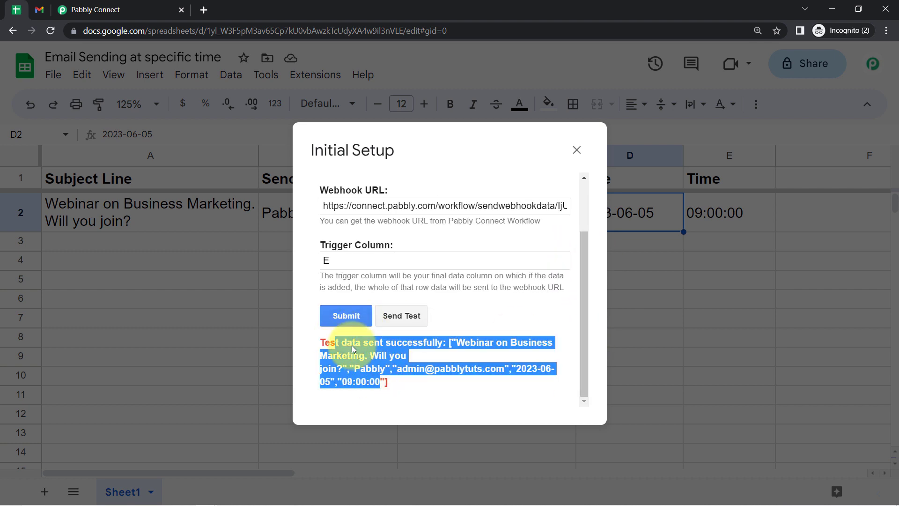
click(333, 316)
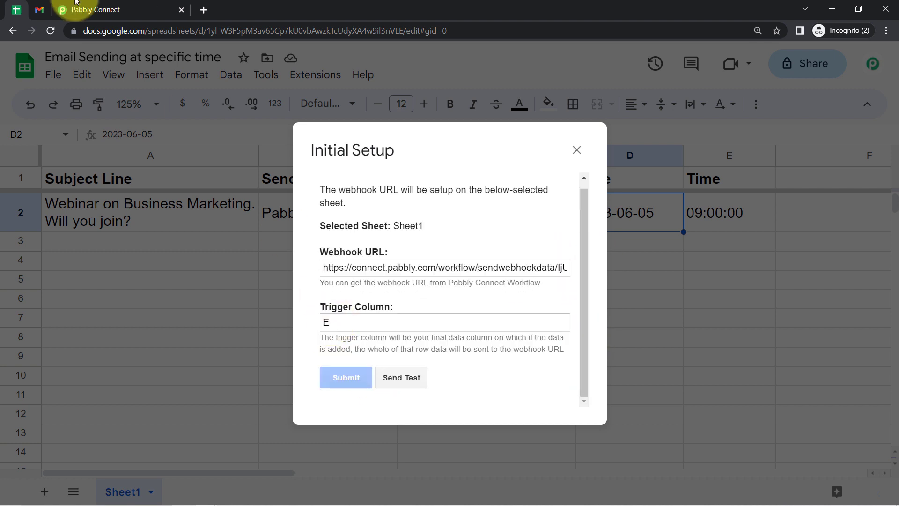
Back in Pabbly Connect, check the Date in the trigger's re-captured response against the Date mapped in the delay action
click(120, 5)
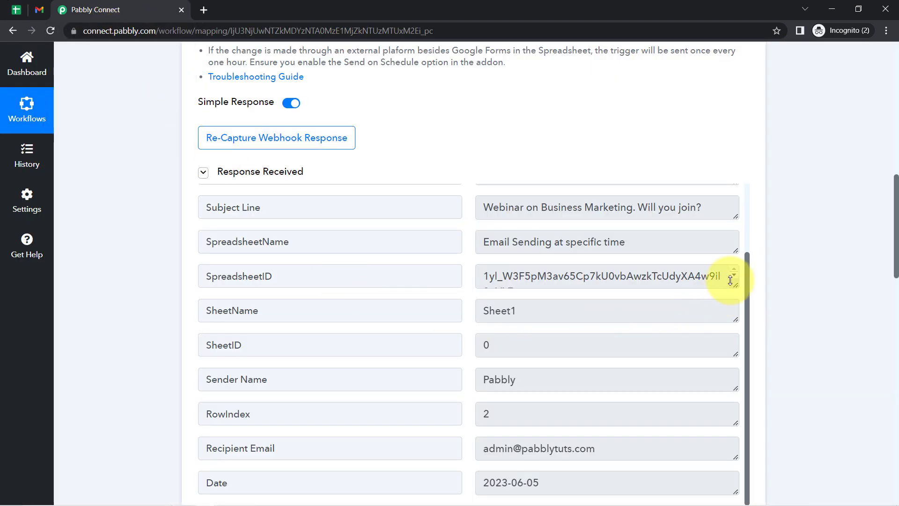
drag(746, 301, 741, 347)
drag(892, 256, 896, 309)
drag(544, 246, 491, 246)
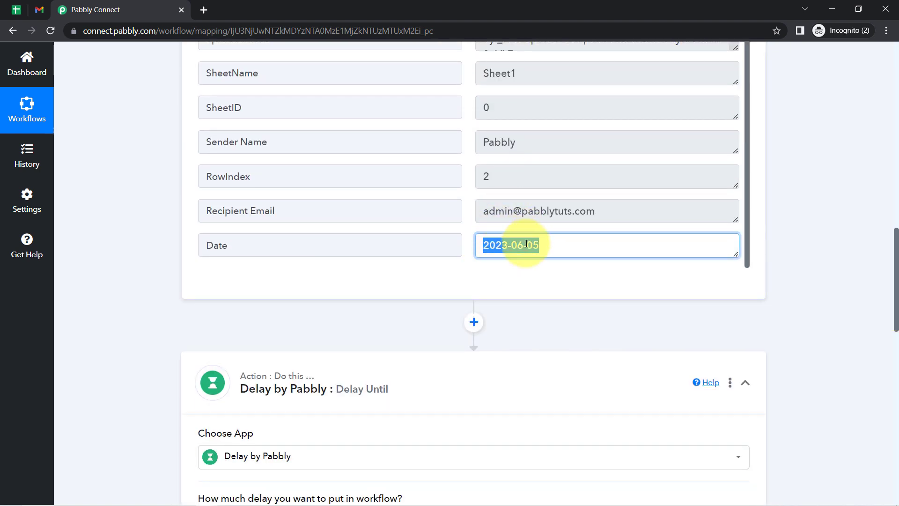
scroll(526, 244, down, 7)
scroll(150, 165, up, 1)
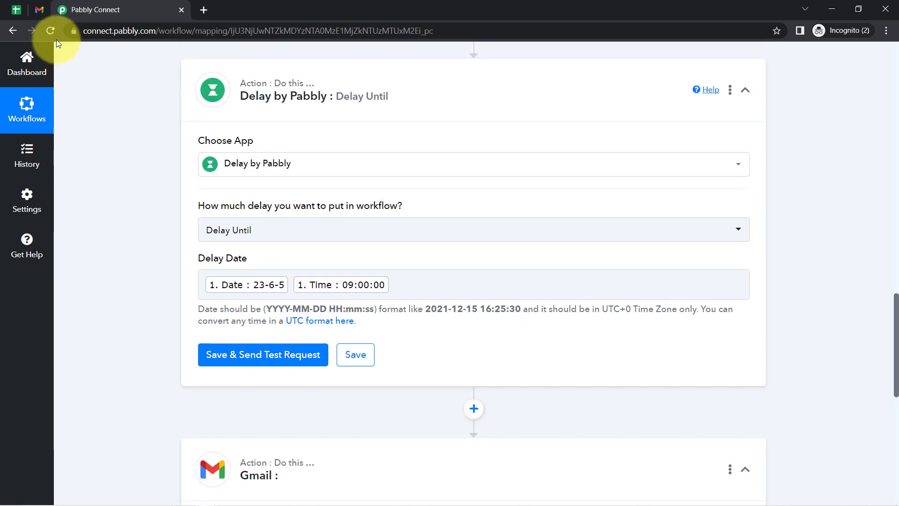
Reload the workflow page and add a Delay by Pabbly action directly after the Google Sheets trigger
click(55, 34)
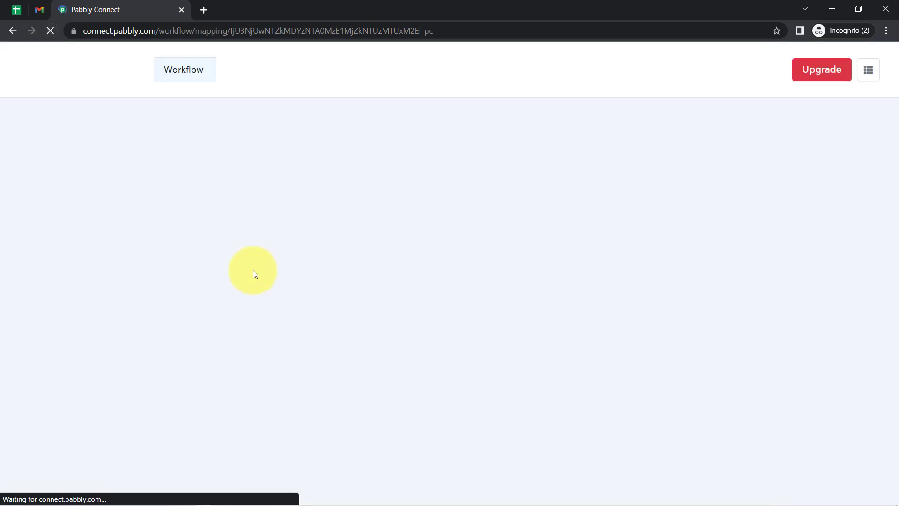
scroll(154, 317, down, 7)
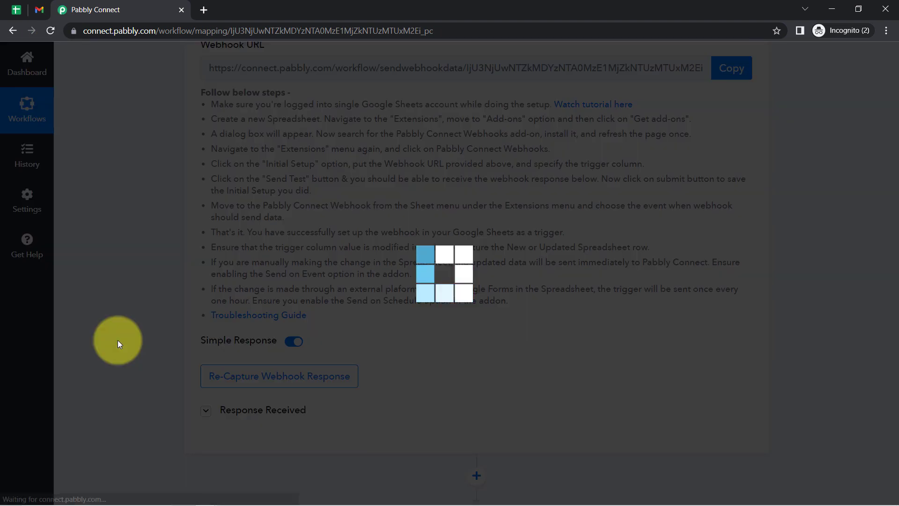
scroll(120, 313, down, 6)
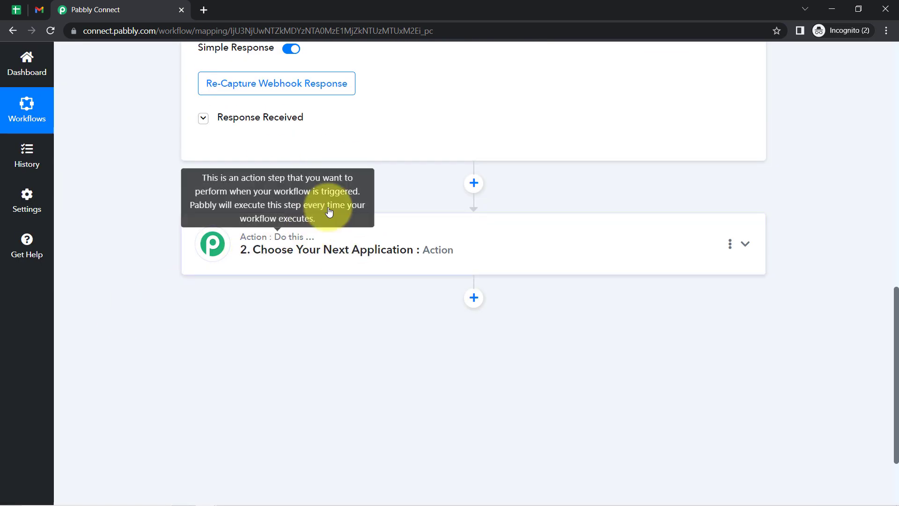
click(473, 184)
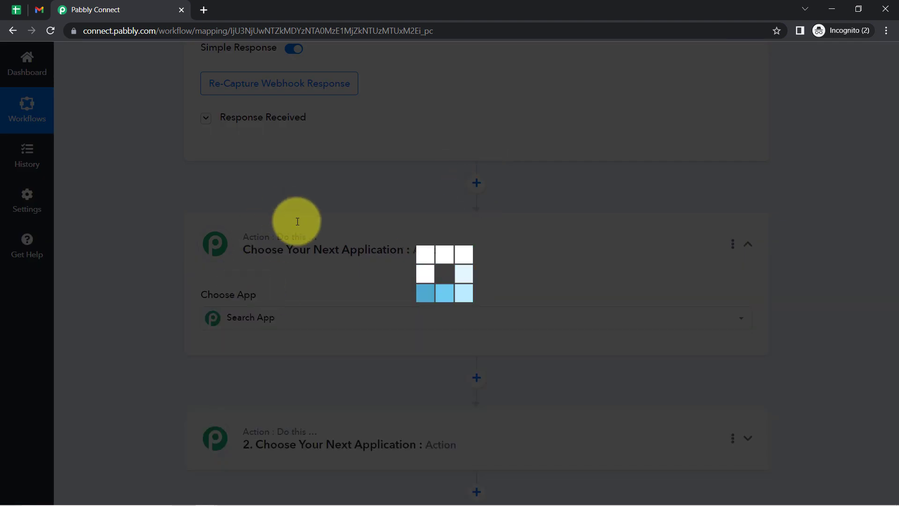
text(del)
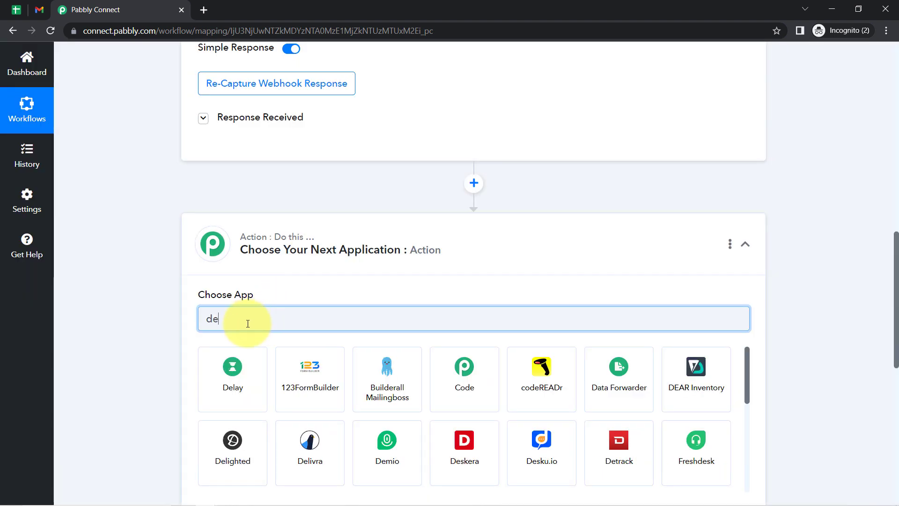
click(234, 375)
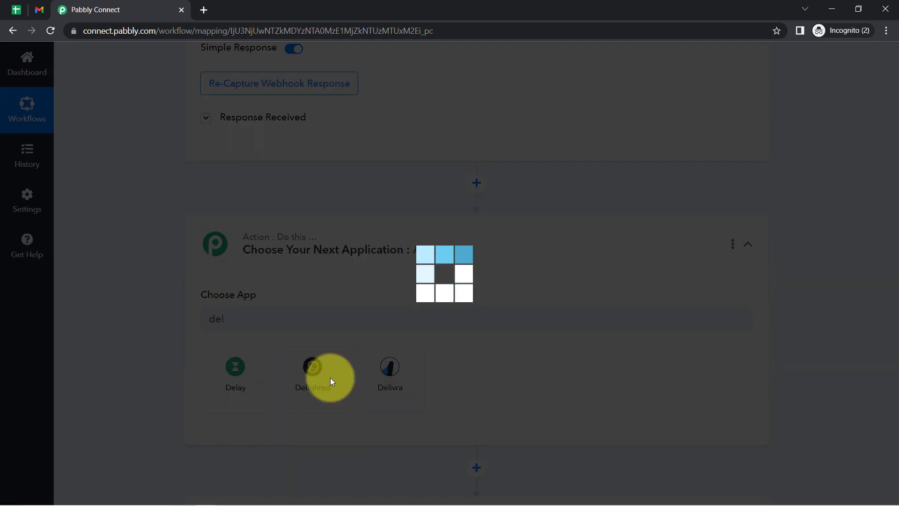
scroll(188, 323, down, 3)
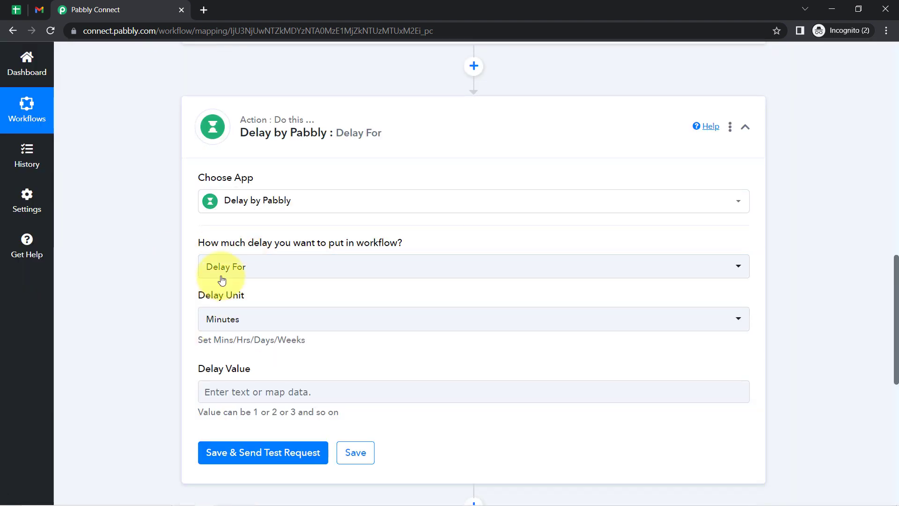
Set the delay type to Delay Until and map the Google Sheets Date into the Delay Date
click(222, 274)
click(222, 344)
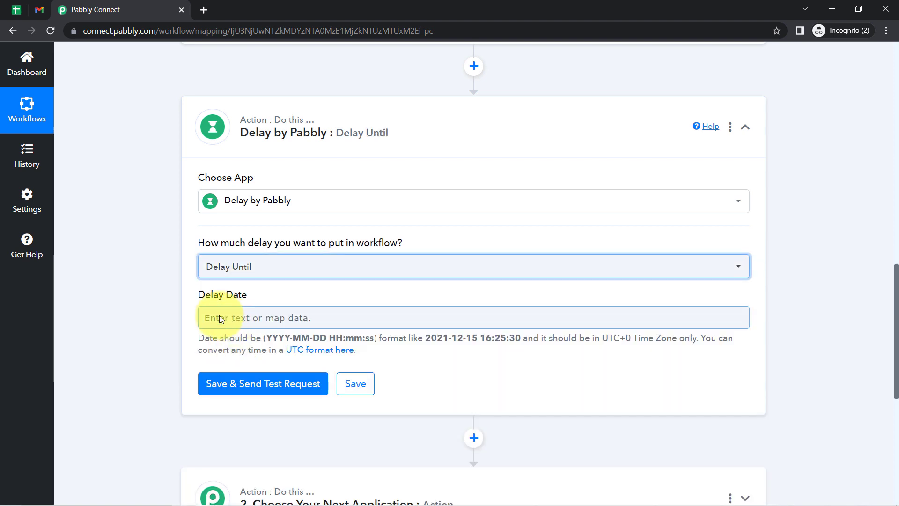
click(219, 318)
click(227, 369)
text(d)
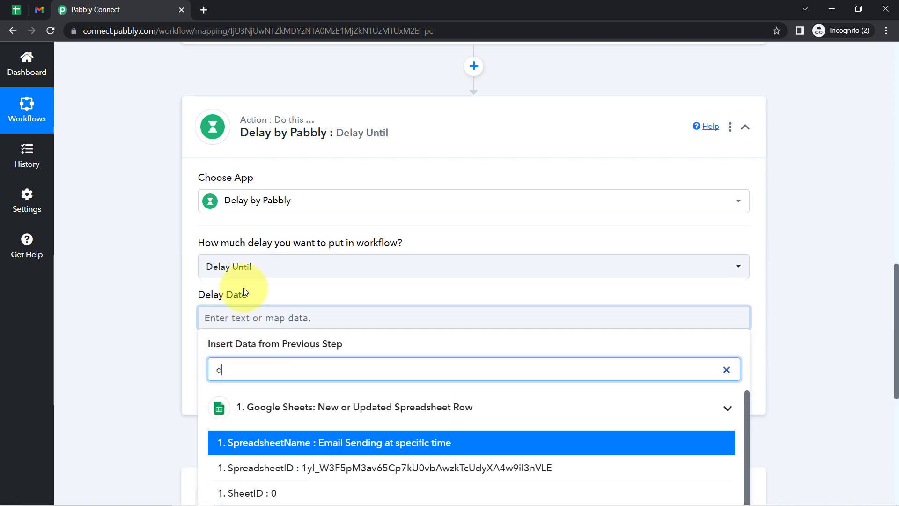
text(at)
click(257, 444)
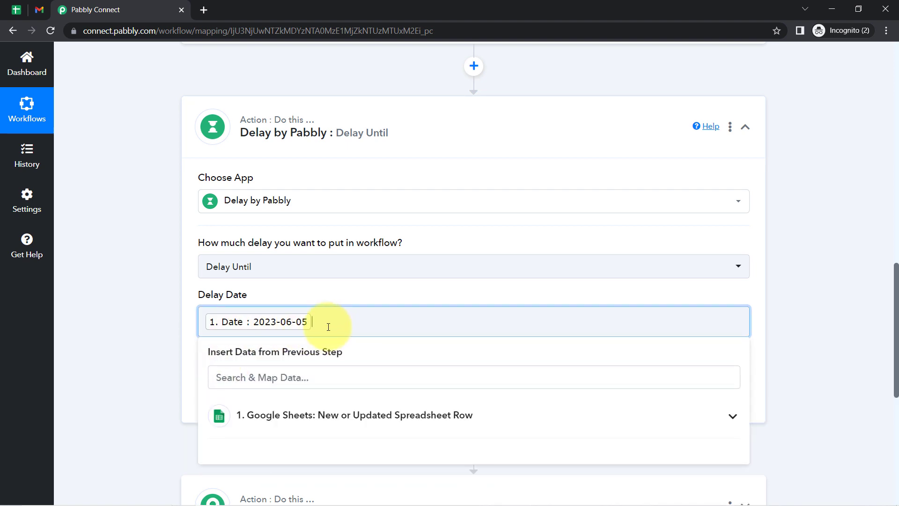
Add the Google Sheets Time after the Date in the Delay Date, and save the action with a test request
click(256, 384)
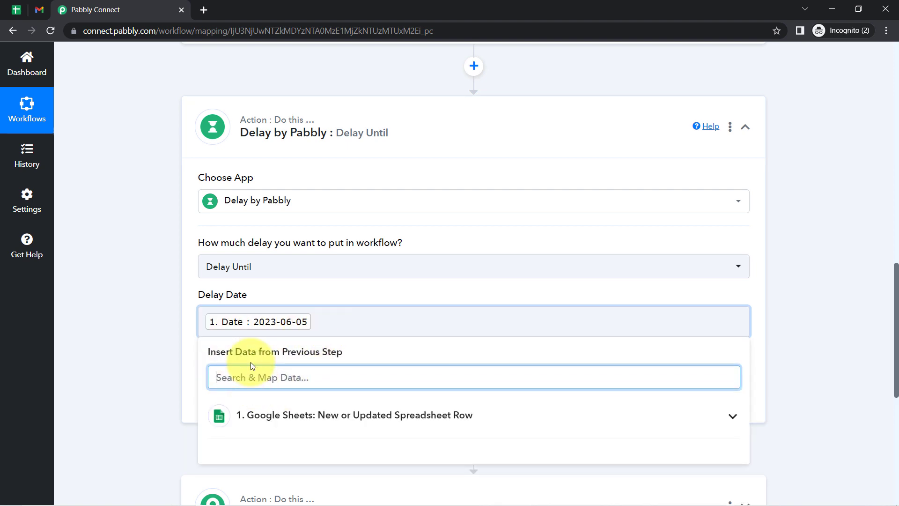
text(tim)
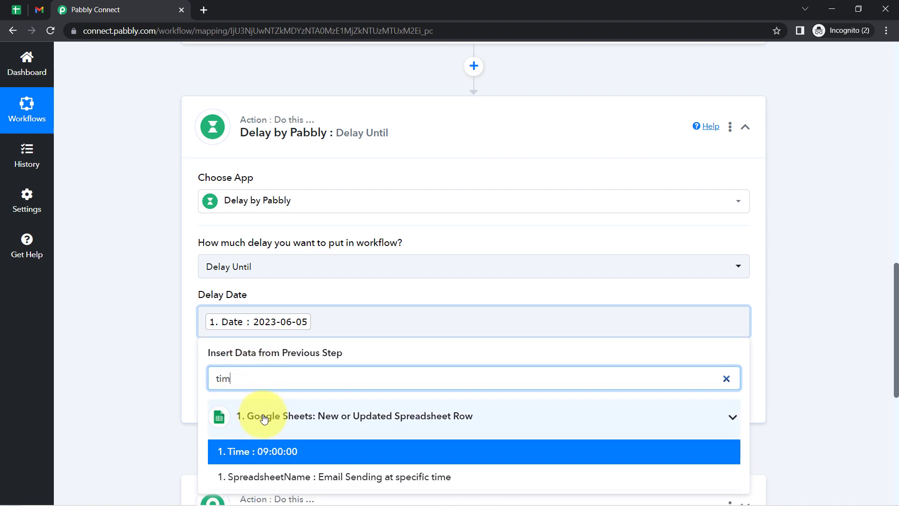
click(228, 457)
click(136, 385)
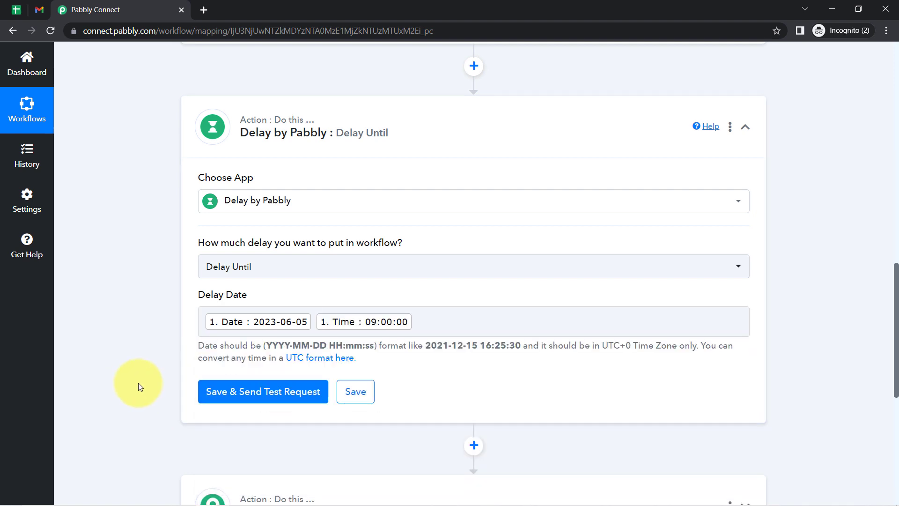
click(258, 390)
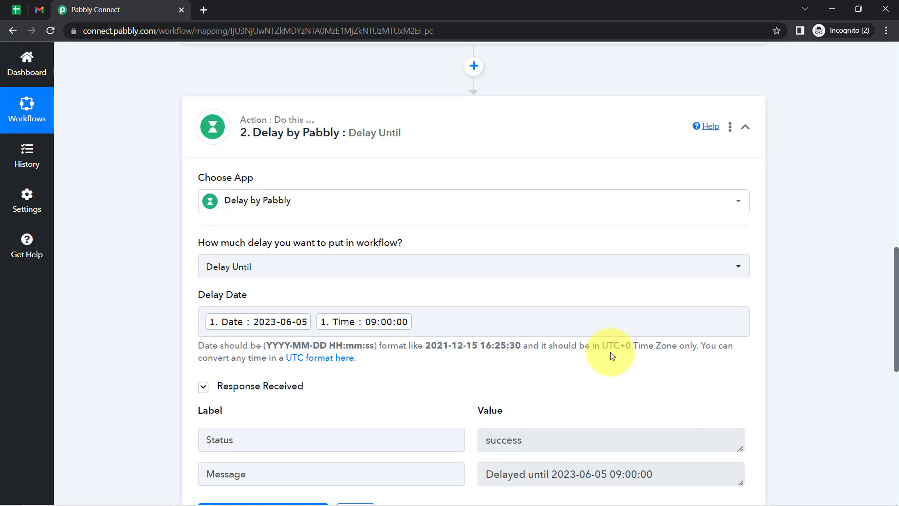
drag(623, 355, 666, 341)
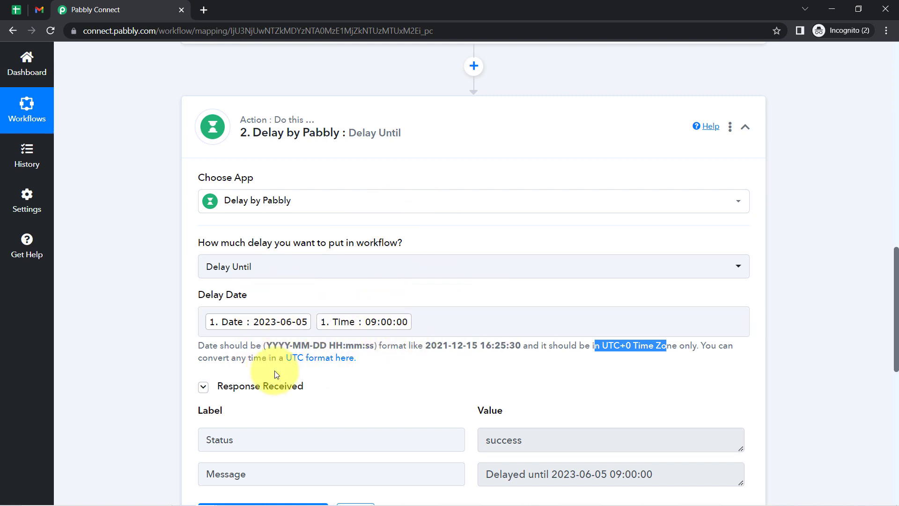
click(518, 349)
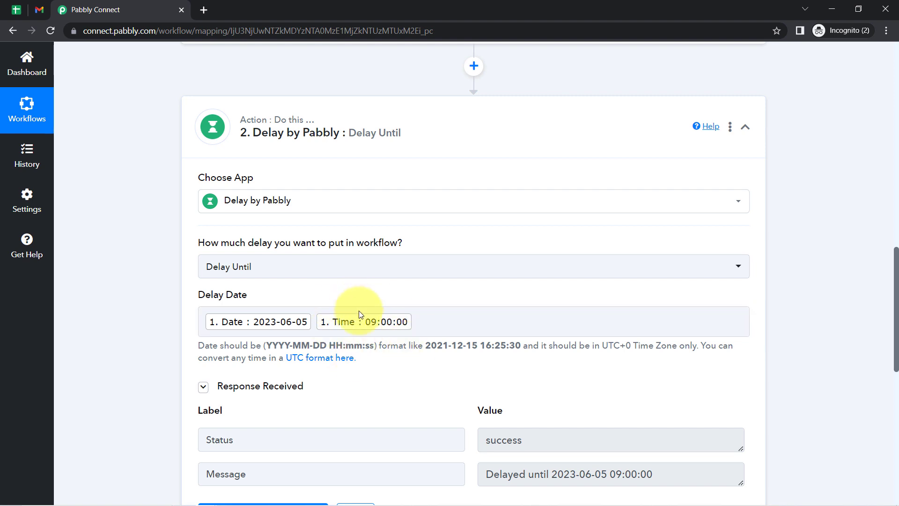
Insert a Date/Time Formatter action between the Google Sheets trigger and the delay, and connect it with the Format Date with Time Zone event
scroll(351, 357, up, 5)
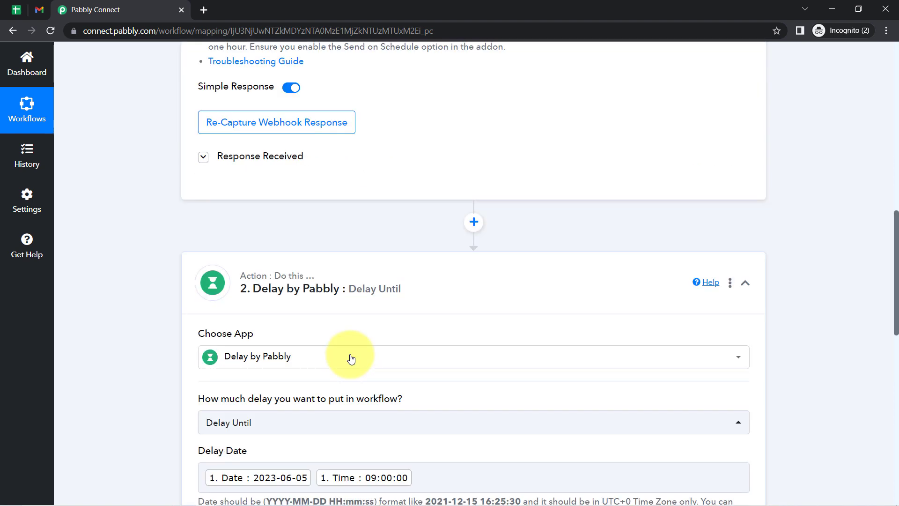
scroll(345, 362, down, 7)
scroll(346, 327, up, 1)
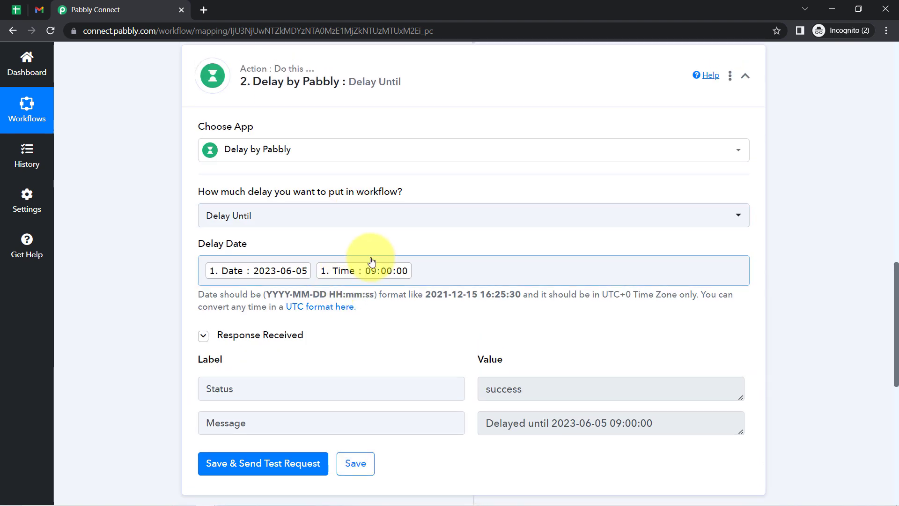
scroll(405, 238, up, 3)
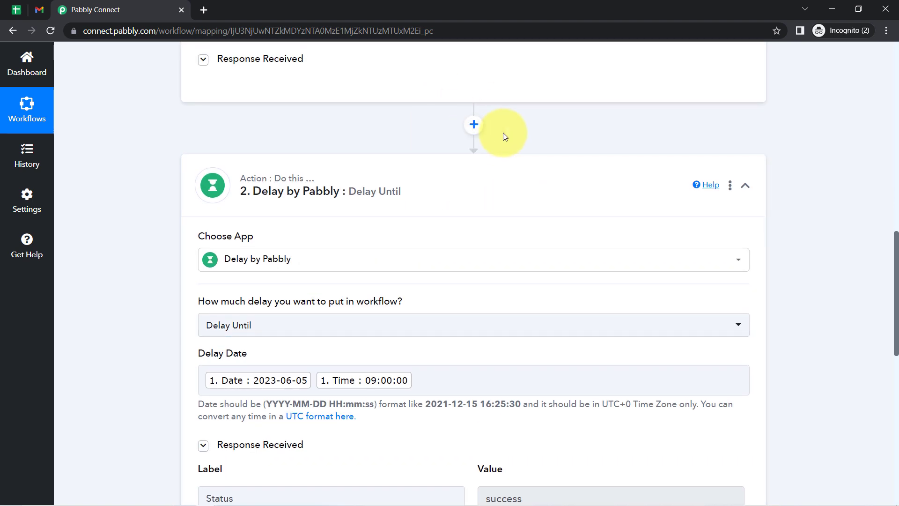
click(473, 126)
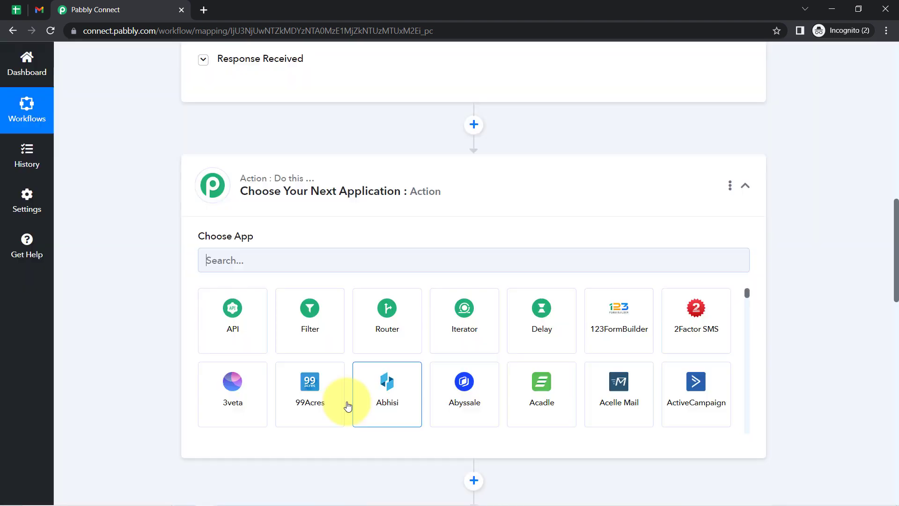
text(date)
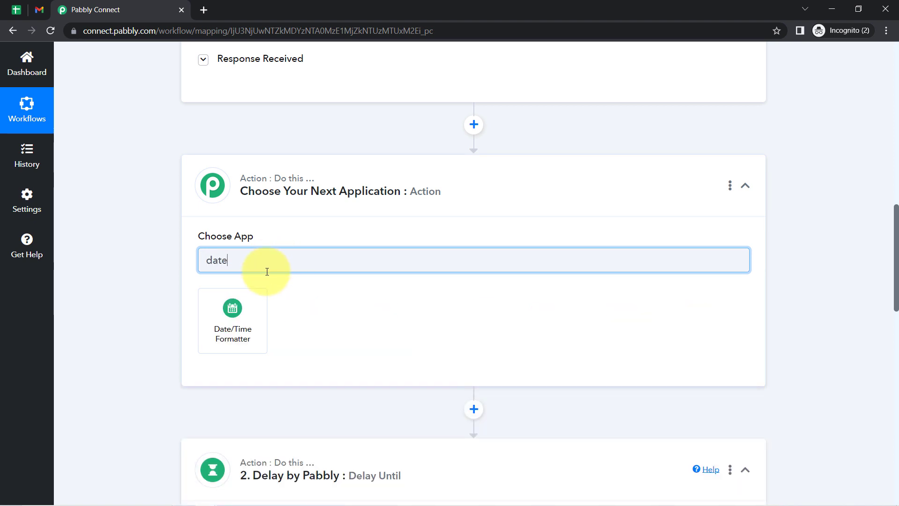
click(233, 327)
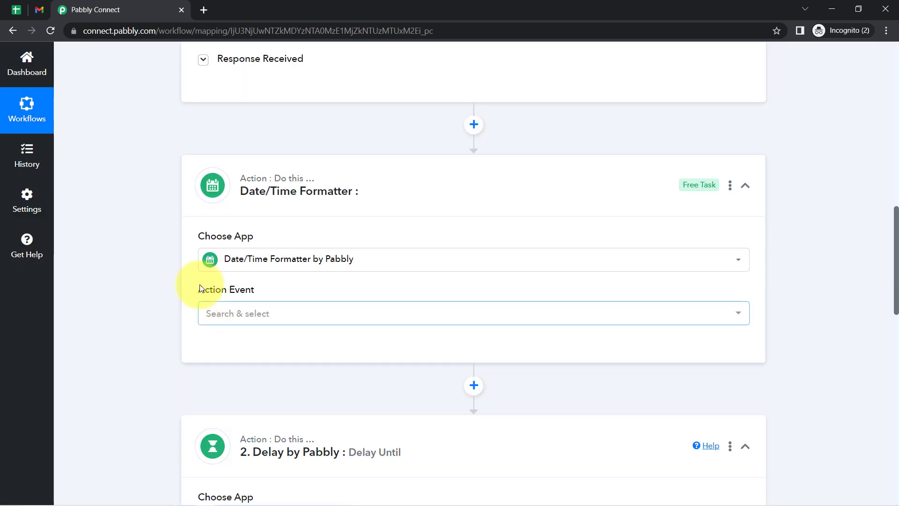
click(240, 315)
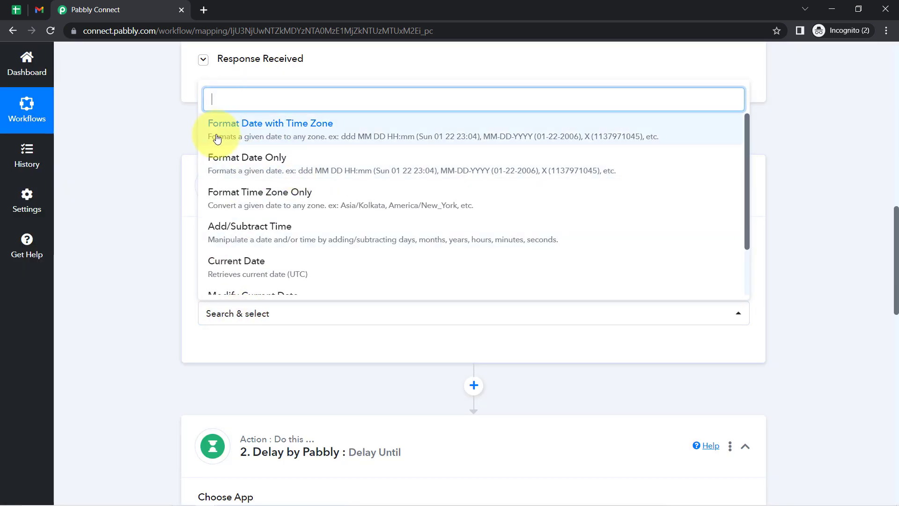
click(261, 126)
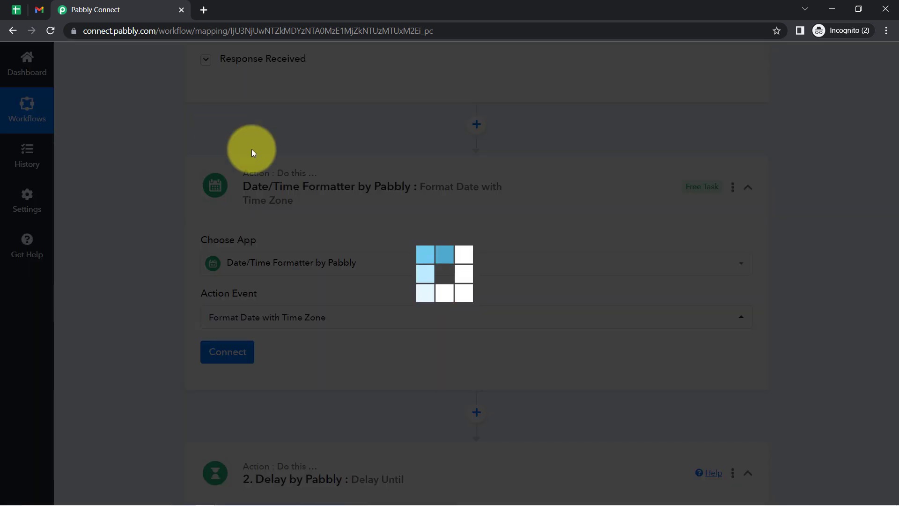
click(229, 353)
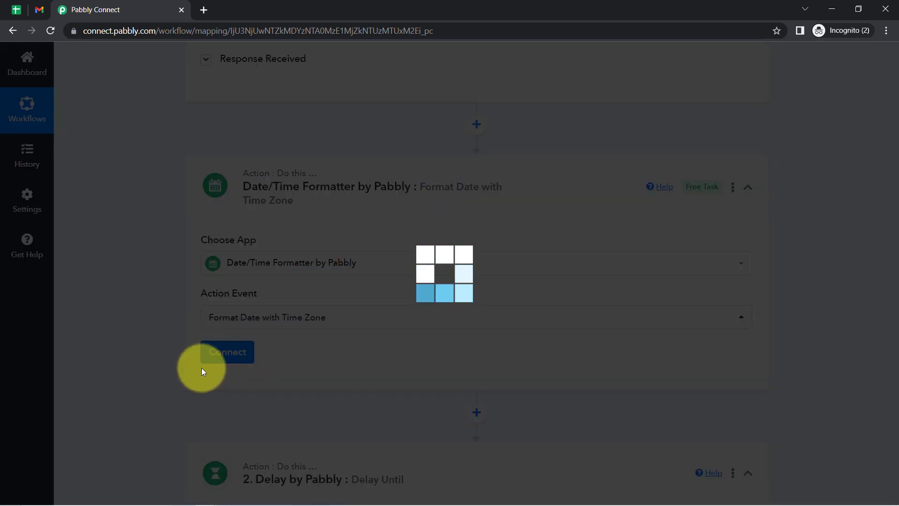
Map the Google Sheets Date followed by the Time into the formatter's Date field
scroll(139, 328, down, 3)
scroll(138, 327, down, 1)
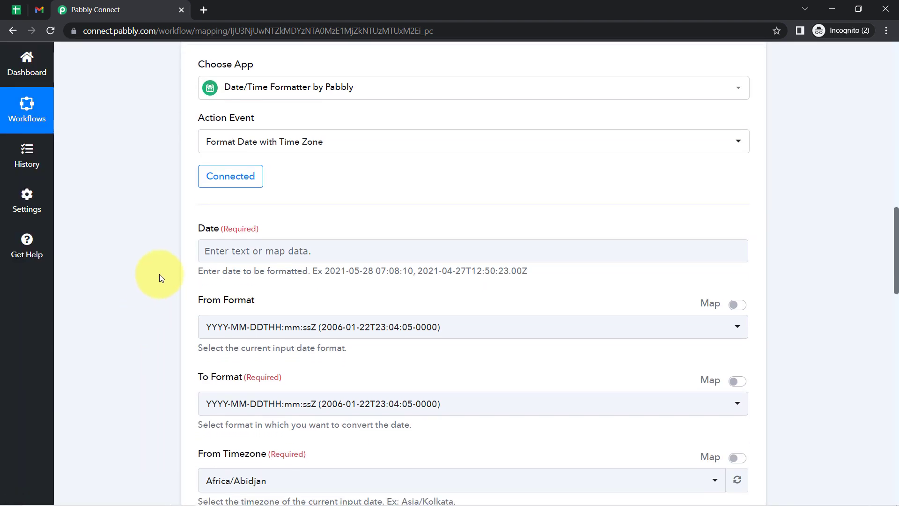
click(218, 251)
click(275, 351)
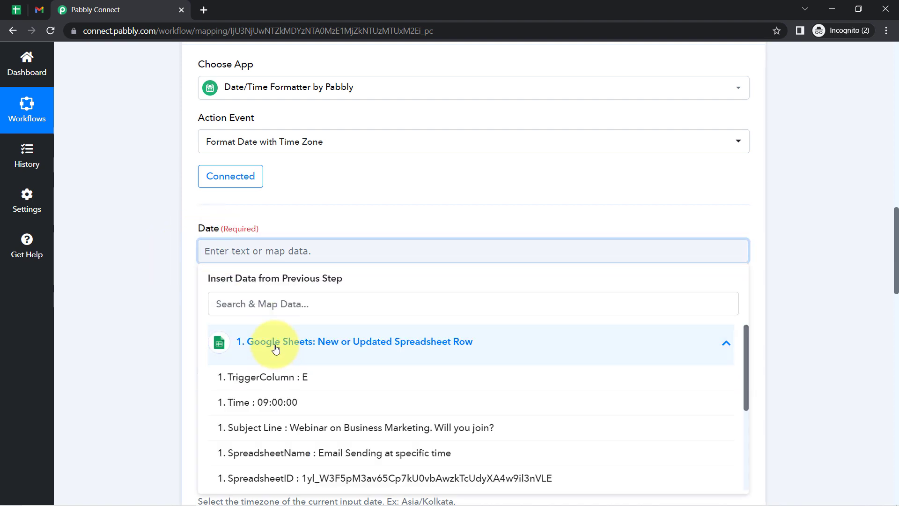
scroll(169, 347, down, 5)
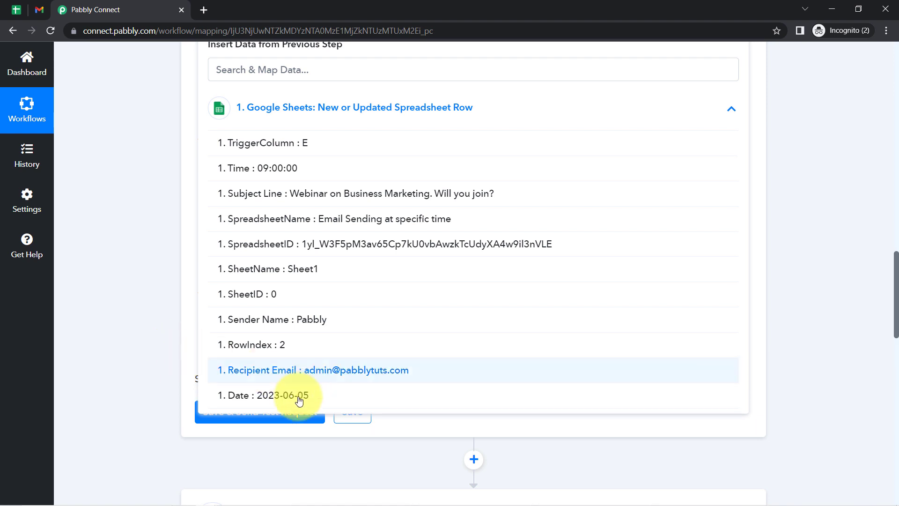
click(296, 395)
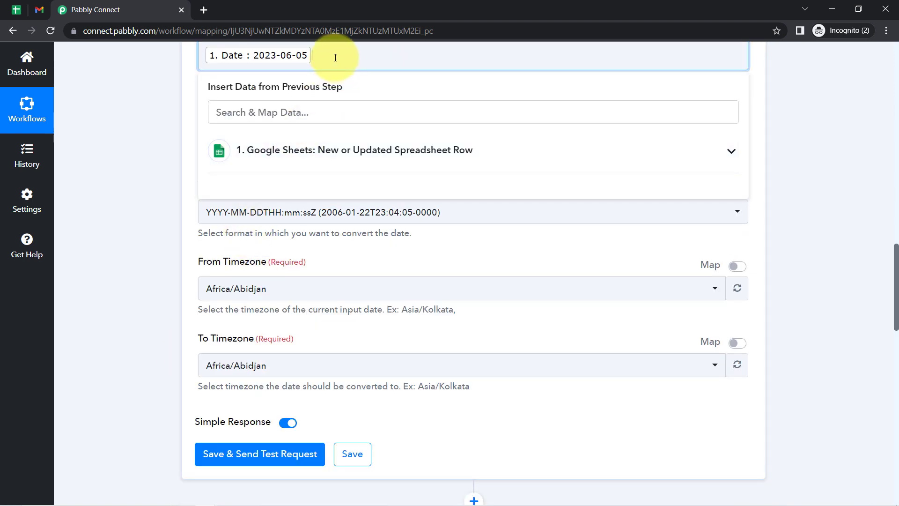
click(256, 151)
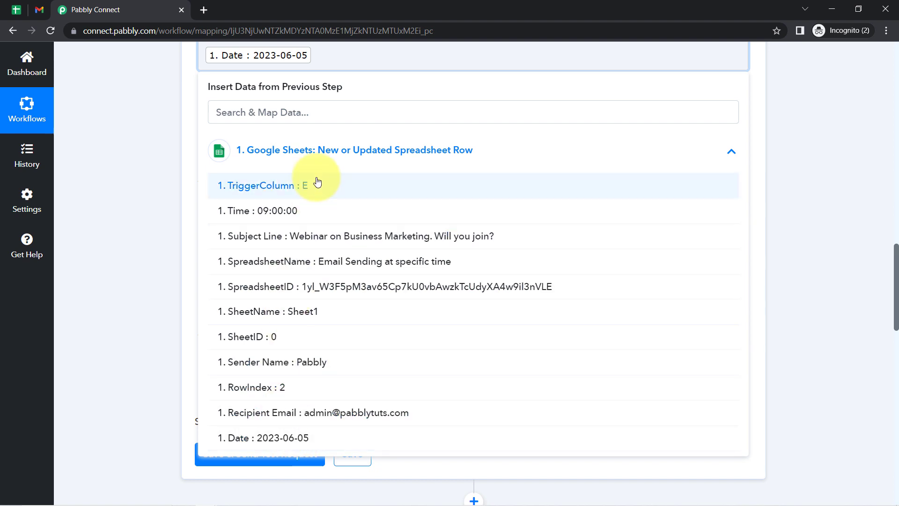
click(261, 212)
click(172, 227)
Search the From Format options for yyyy-mm and compare them with the mapped date and time
scroll(208, 295, up, 2)
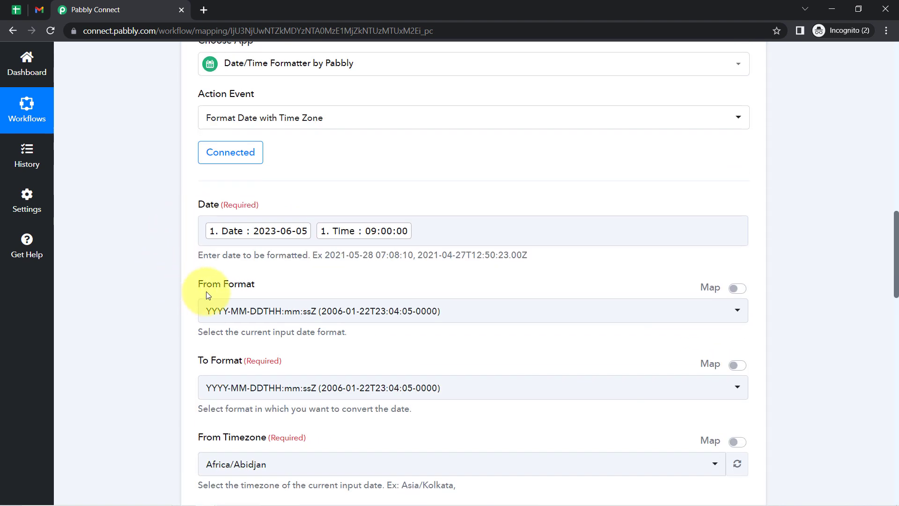
drag(195, 291, 267, 287)
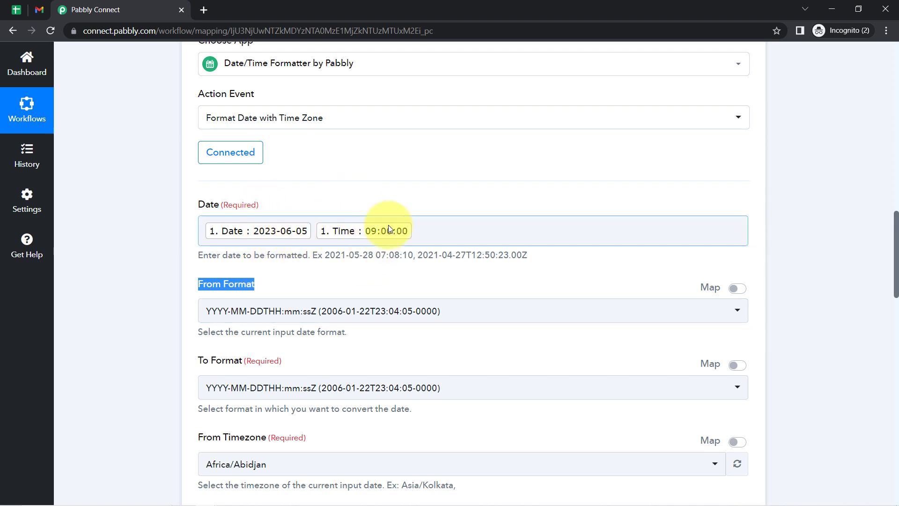
click(297, 310)
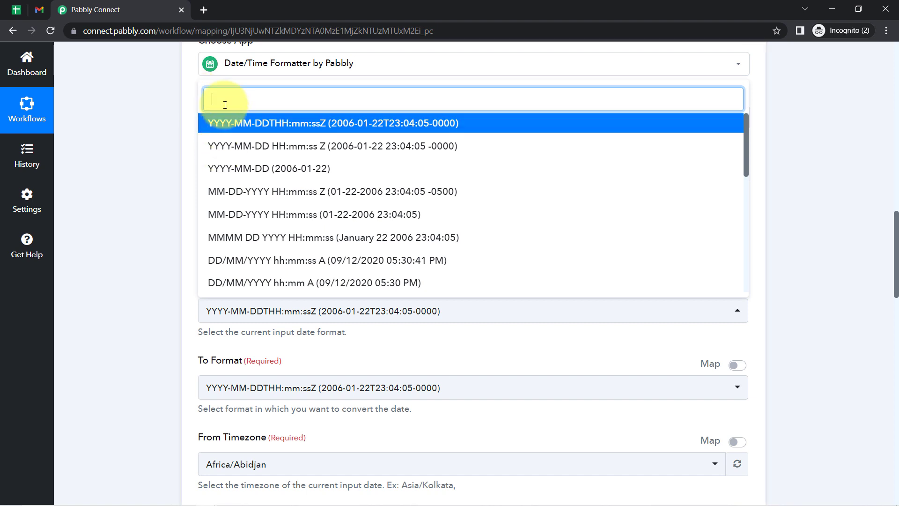
text(yyy)
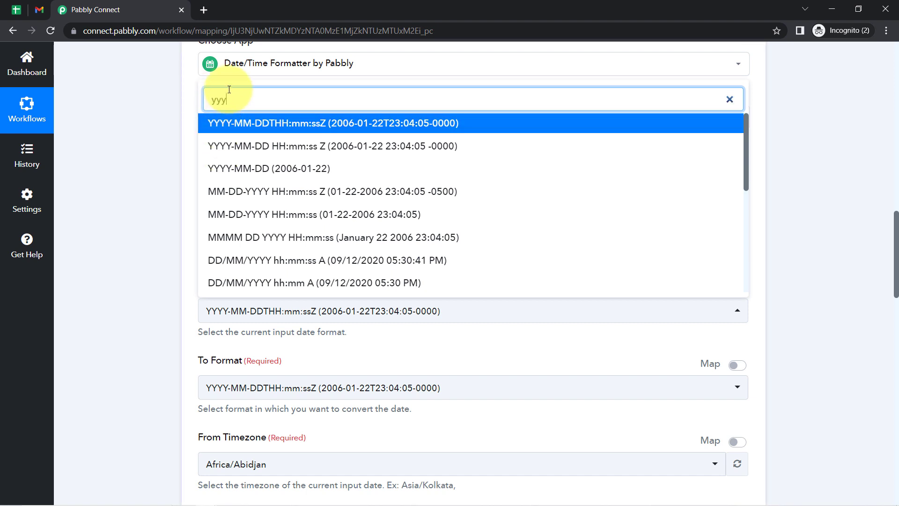
text(y-)
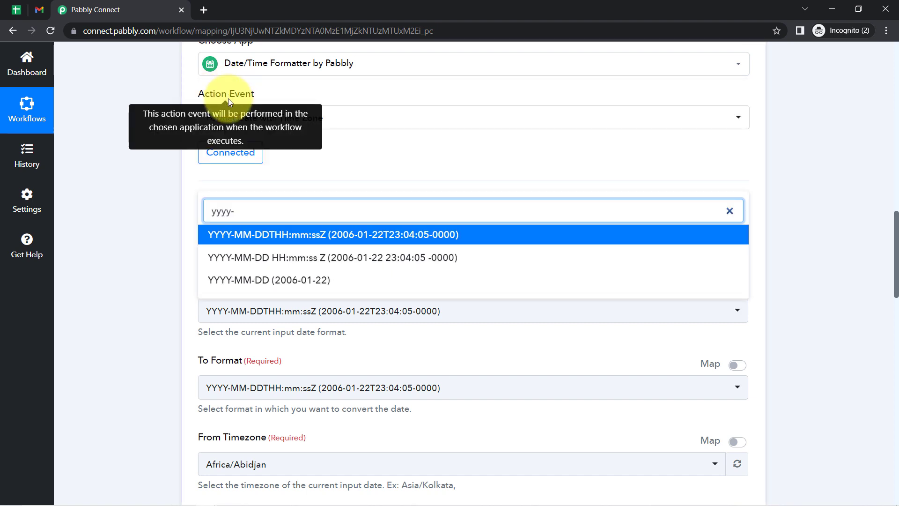
text(mm)
scroll(894, 281, up, 1)
scroll(894, 281, down, 2)
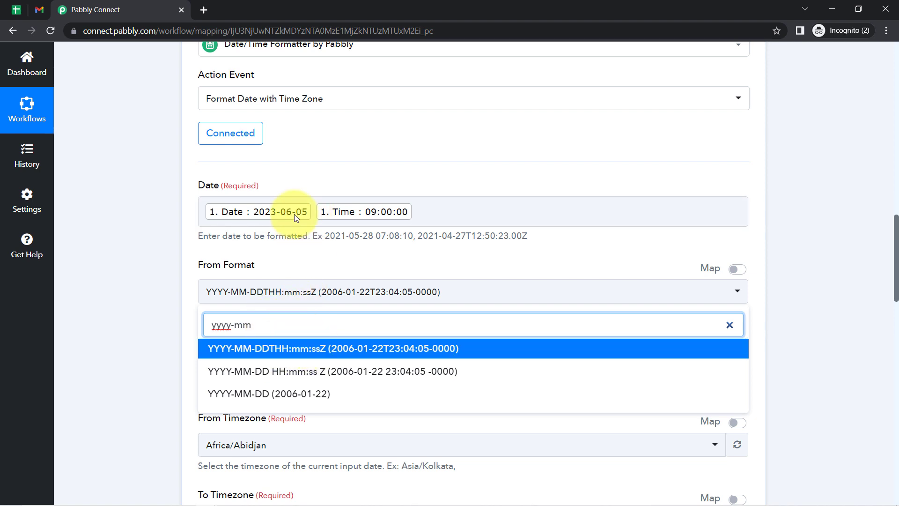
click(210, 264)
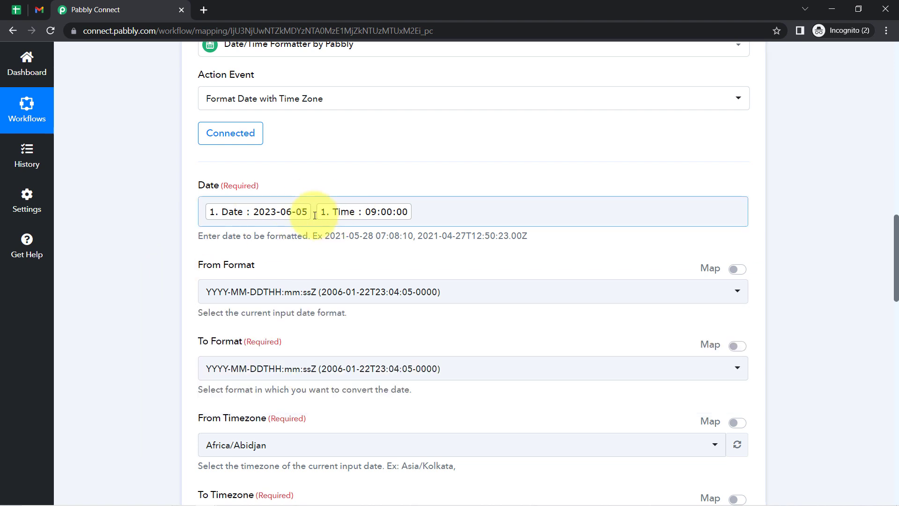
Insert a T between the mapped Date and Time in the formatter's Date field and append a Z after the Time
click(315, 213)
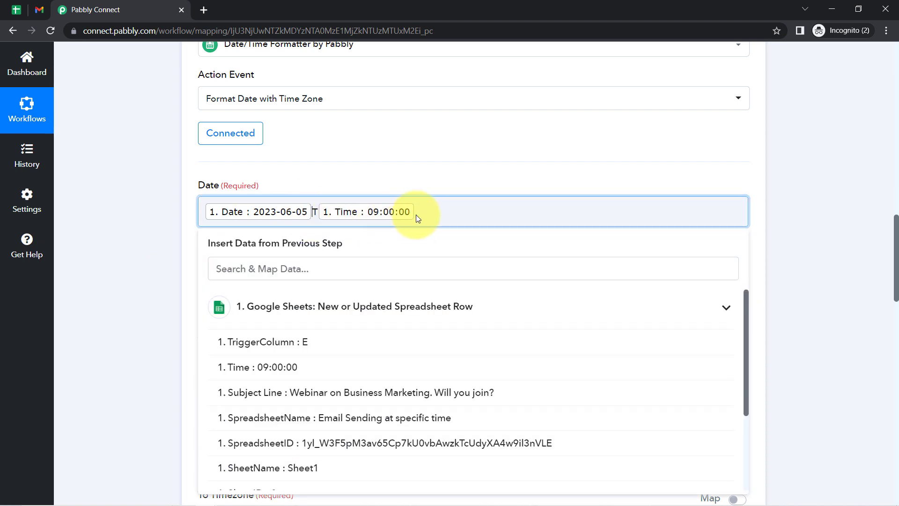
text(Z)
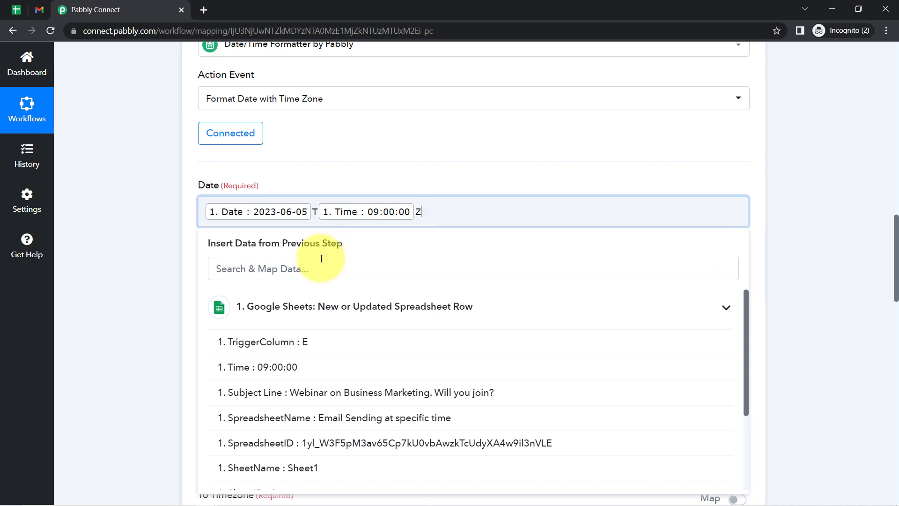
click(176, 288)
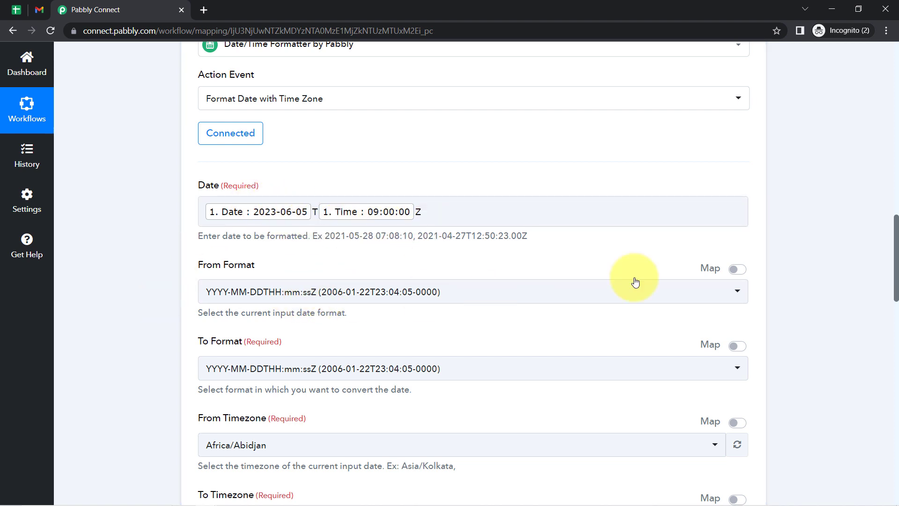
Check the date format required by the Delay Until action against the formatter's To Format setting
scroll(888, 261, down, 2)
scroll(888, 256, up, 2)
scroll(888, 277, down, 2)
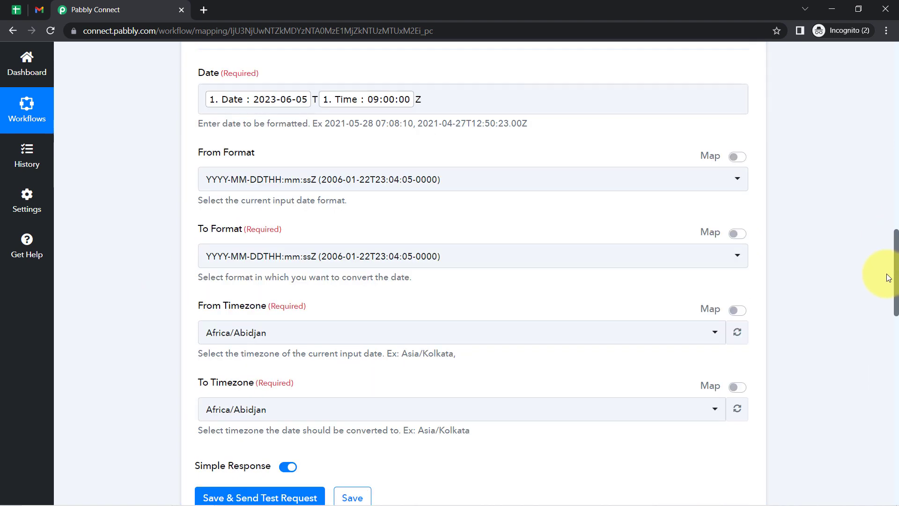
scroll(888, 277, down, 8)
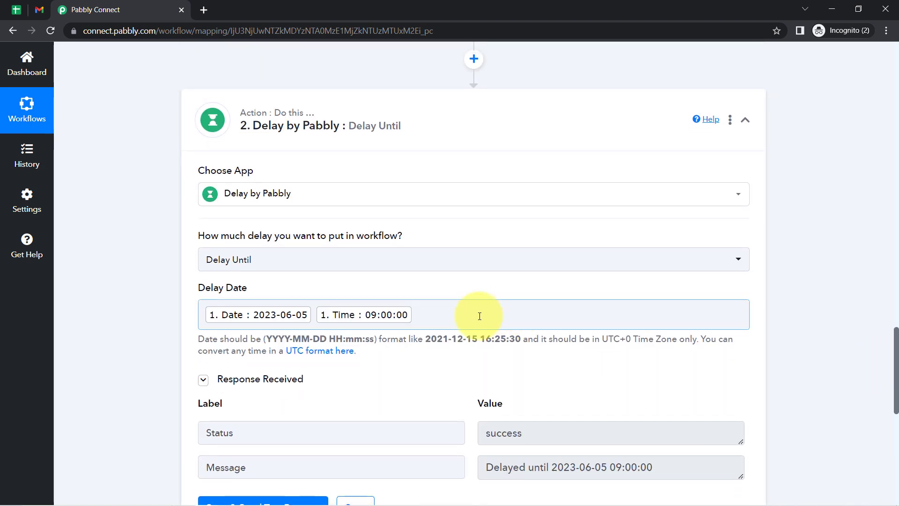
Set the date formatter's To Format to YYYY-MM-DD HH:mm:ss, matching the format the Delay Until action requires
drag(423, 338, 515, 338)
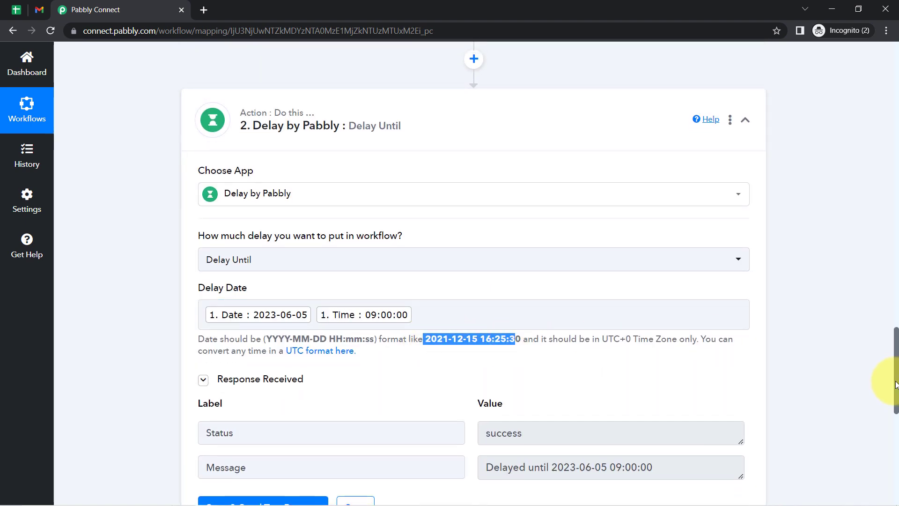
drag(895, 384, 864, 291)
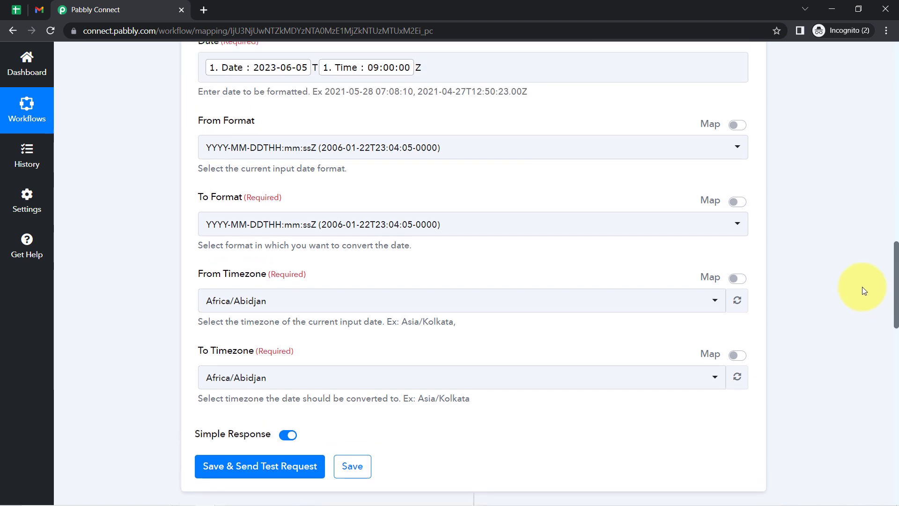
click(256, 227)
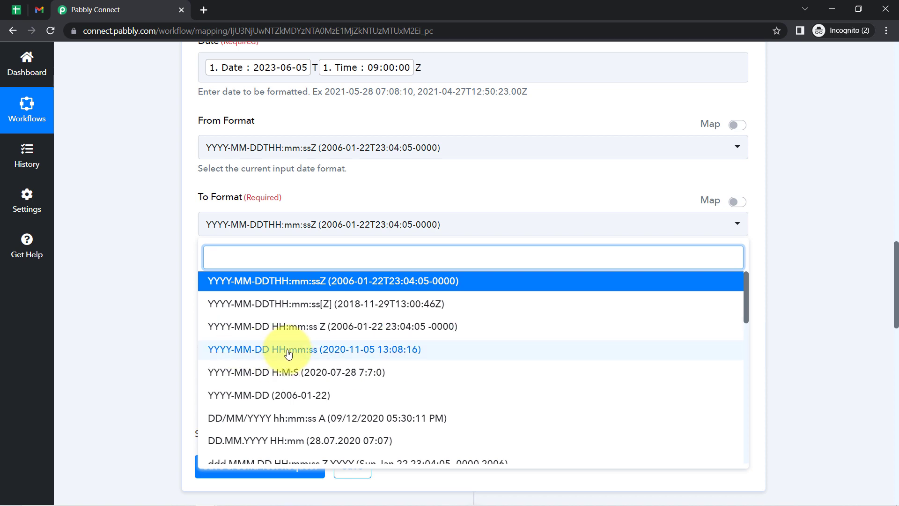
click(303, 350)
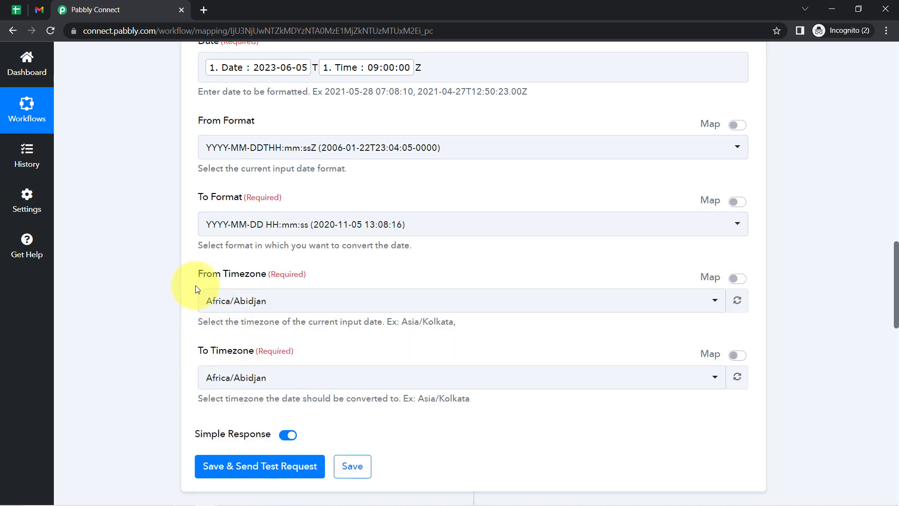
Set the date formatter's From Timezone to Asia/Kolkata
click(224, 300)
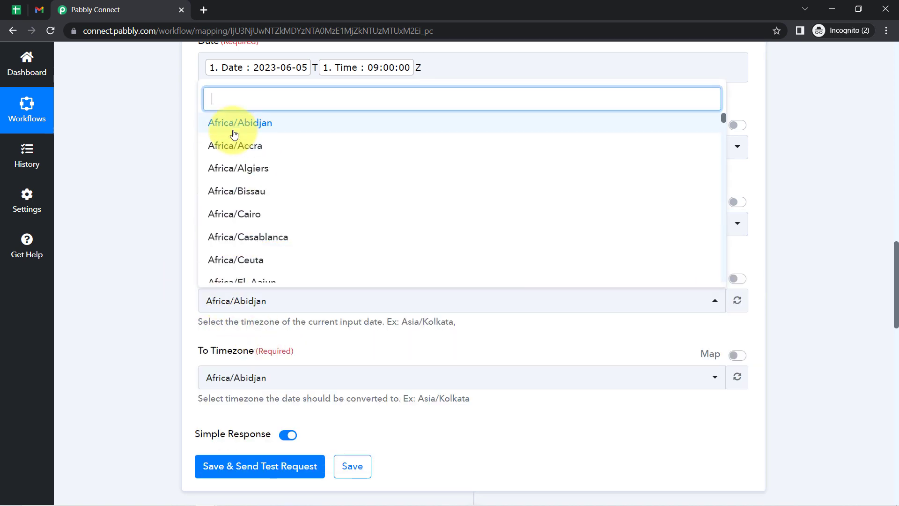
text(asua)
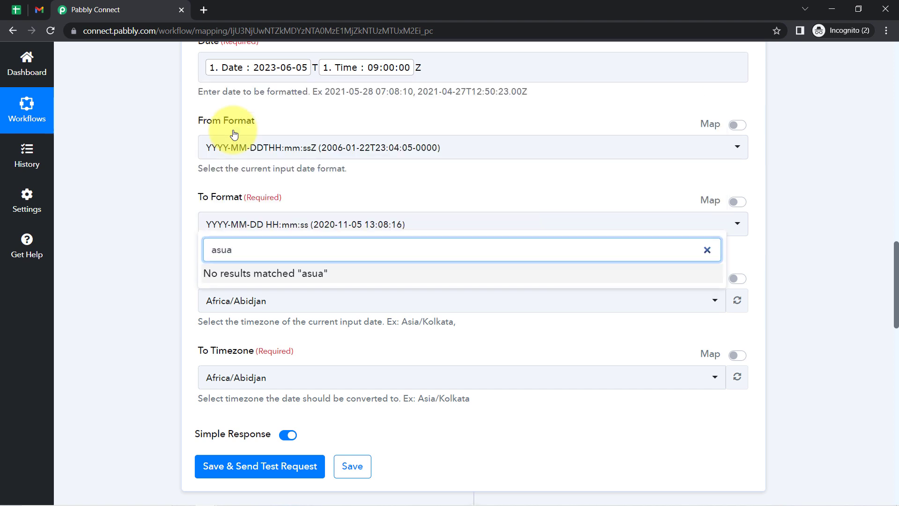
key(BackSpace)
key(BackSpace)
text(ua)
click(224, 250)
key(BackSpace)
text(i)
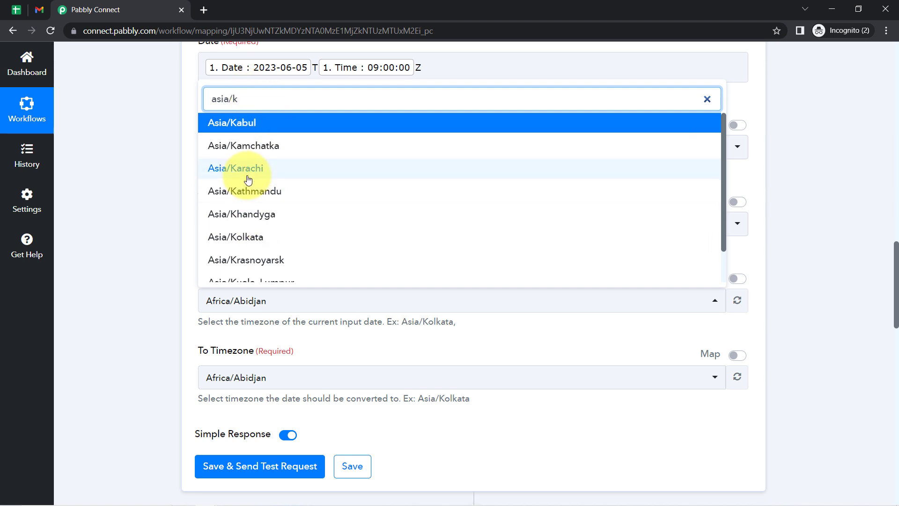
click(224, 236)
Set the date formatter's To Timezone to Etc/UTC, and save the action with a test request
scroll(165, 318, down, 1)
scroll(166, 319, down, 1)
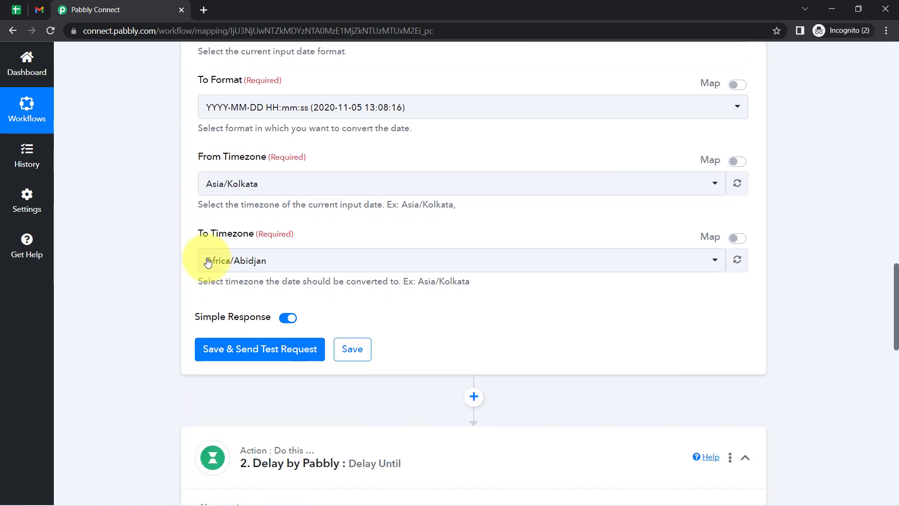
click(206, 259)
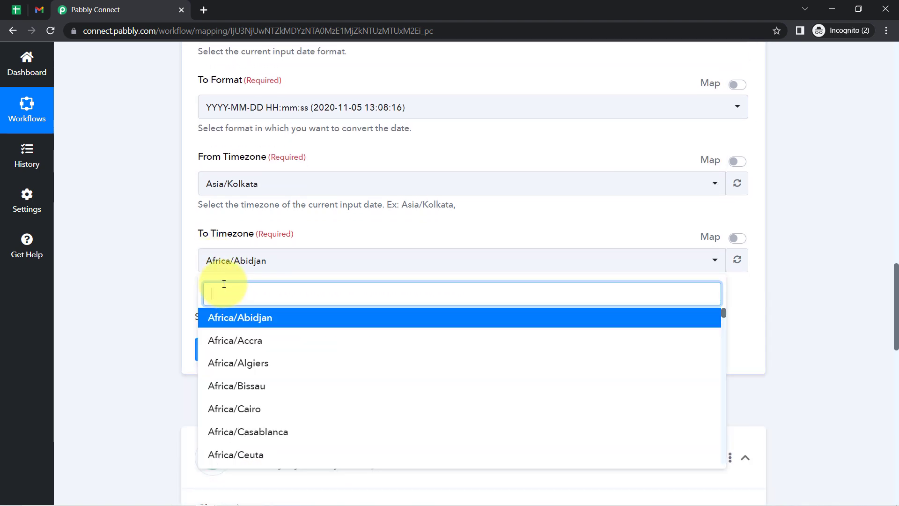
text(utc/)
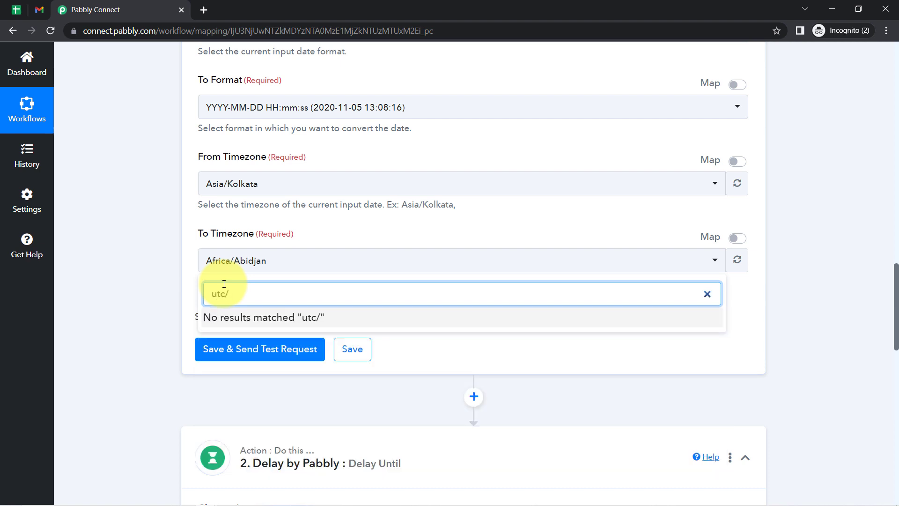
key(BackSpace)
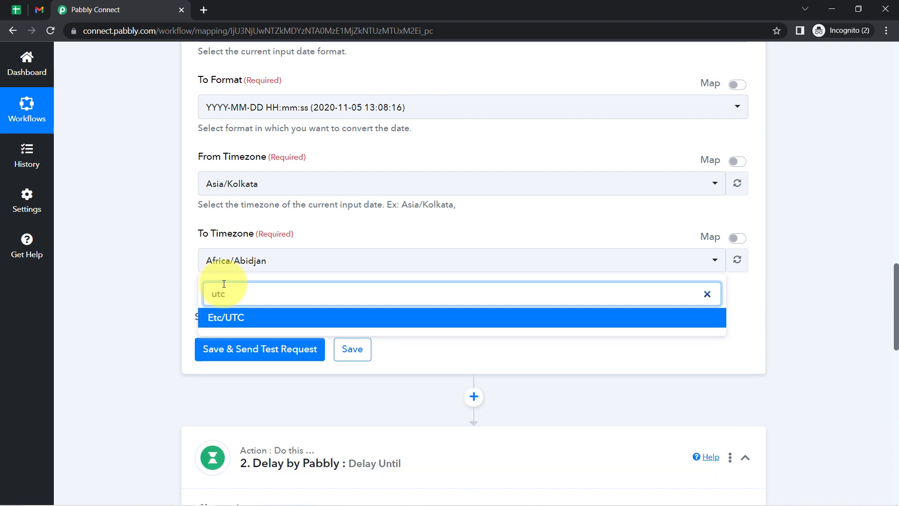
click(213, 323)
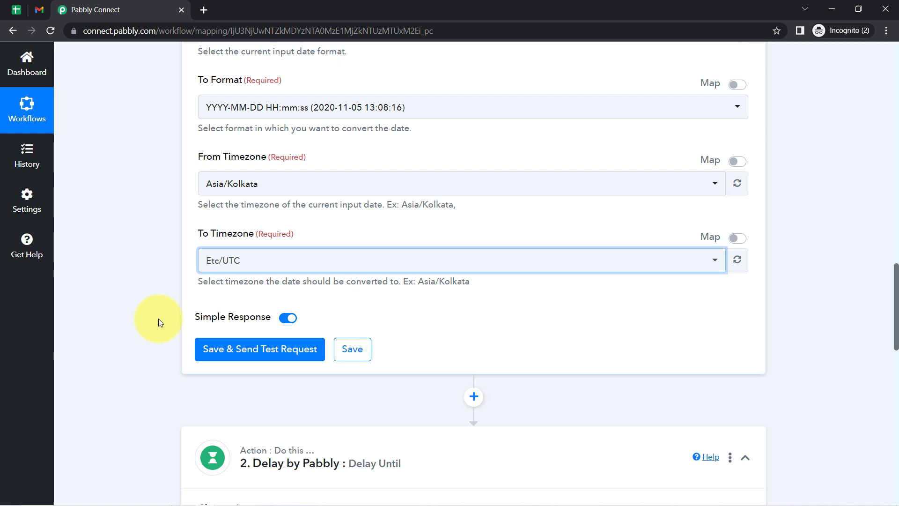
click(244, 346)
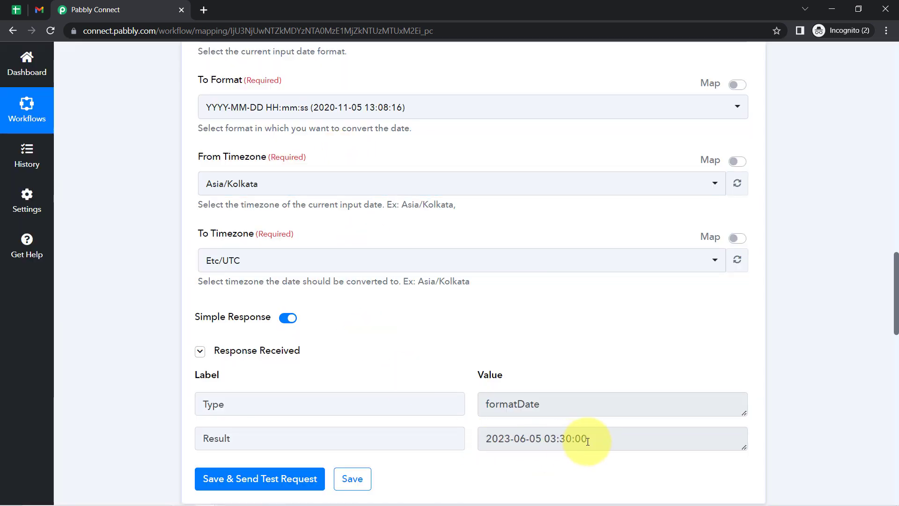
Compare the formatter's converted Result with the original date and time in the Google Sheets row
drag(588, 438, 503, 433)
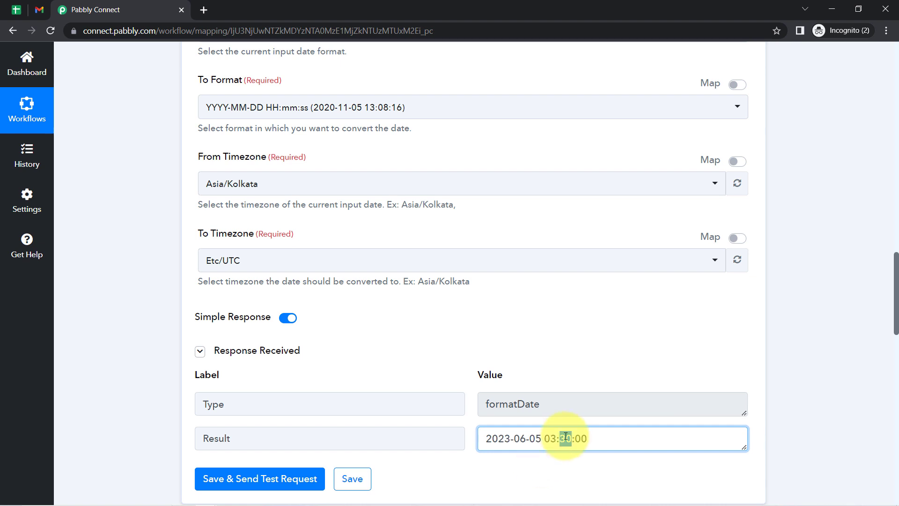
triple_click(547, 437)
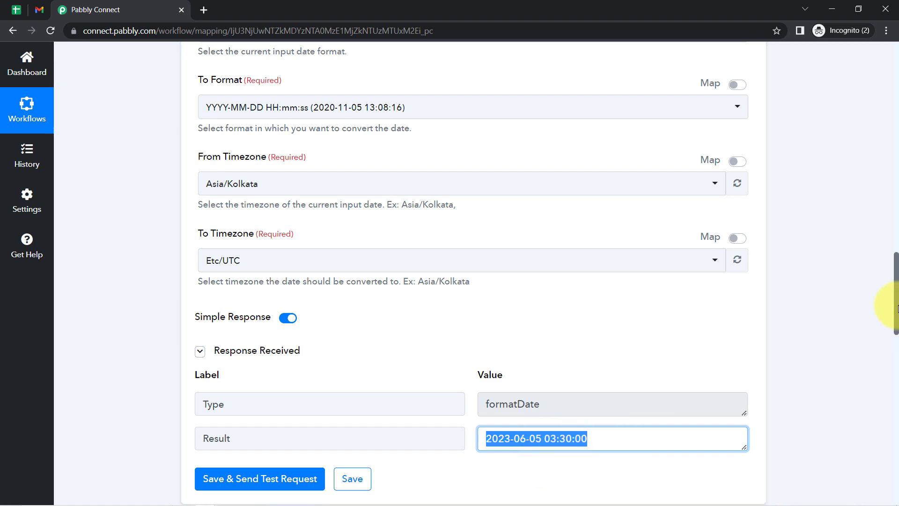
drag(896, 307, 893, 347)
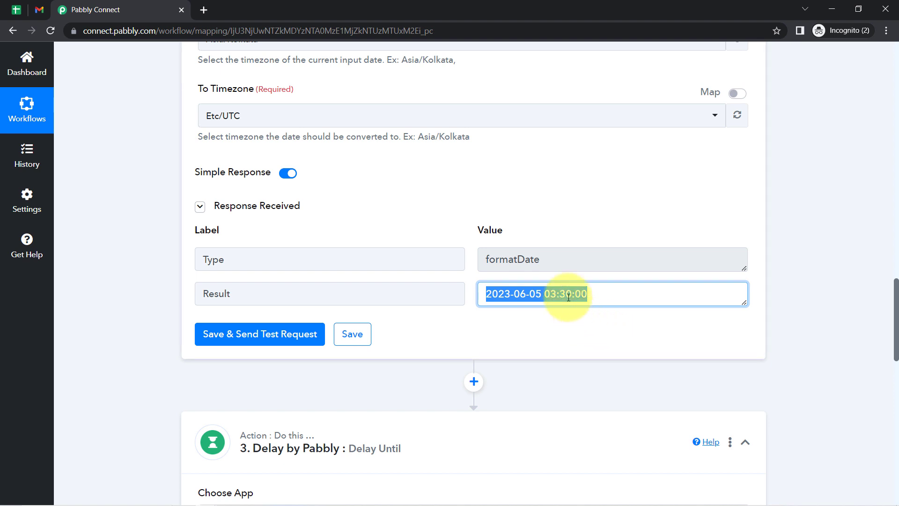
drag(535, 294, 614, 299)
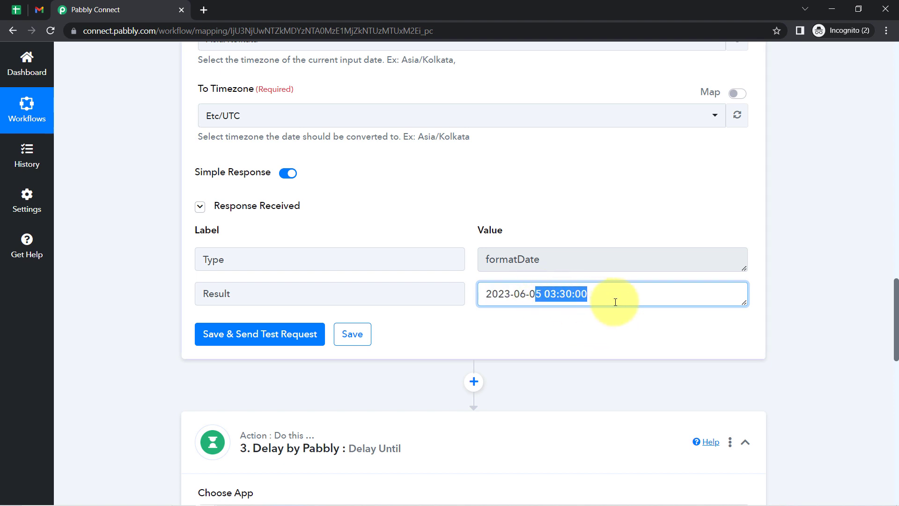
click(11, 8)
click(576, 150)
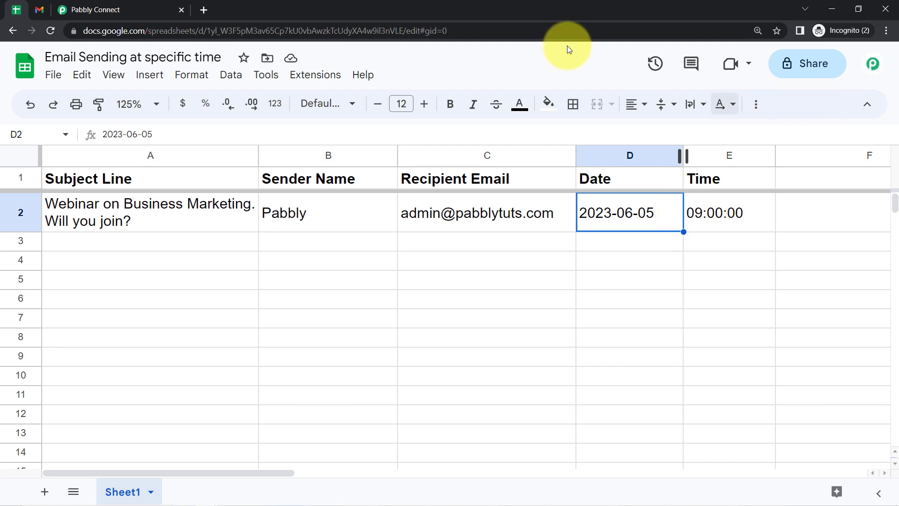
click(84, 9)
Save the Delay Until action and replace its Delay Date mapping with the Result from DateTime Formatter by Pabbly
click(894, 346)
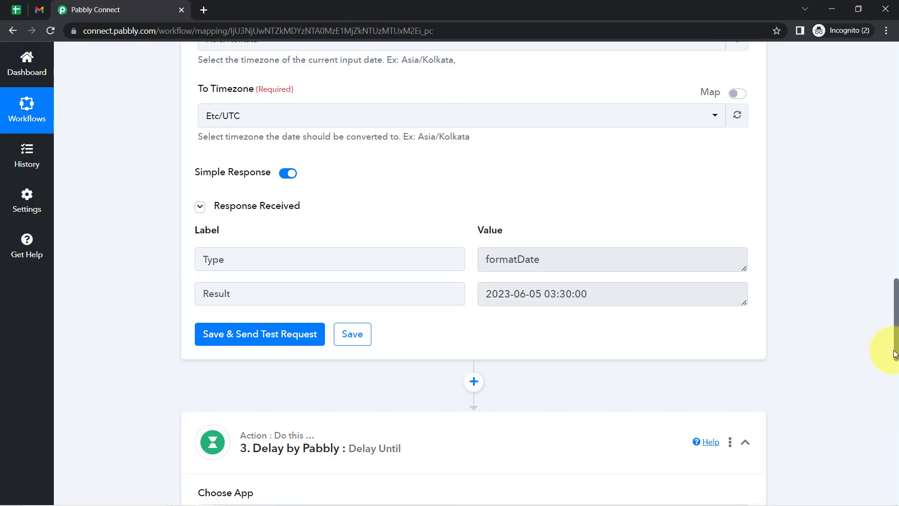
drag(897, 346, 890, 425)
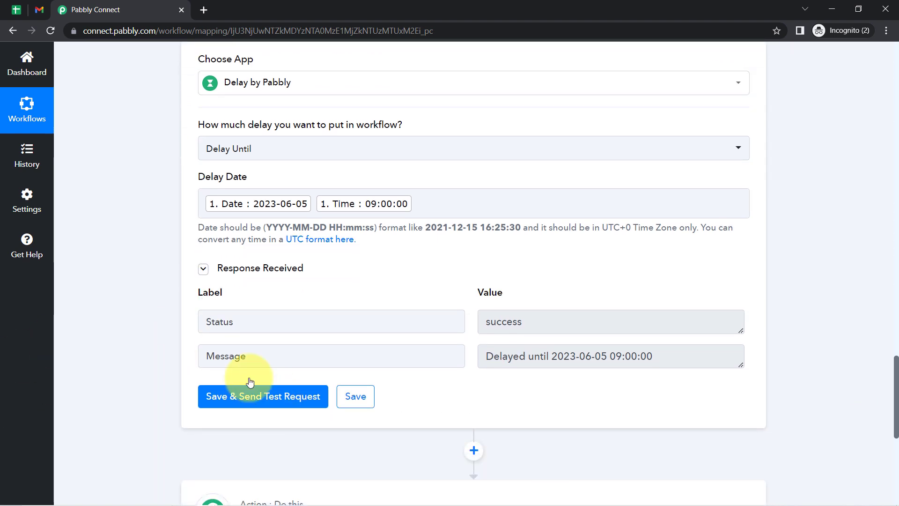
click(354, 394)
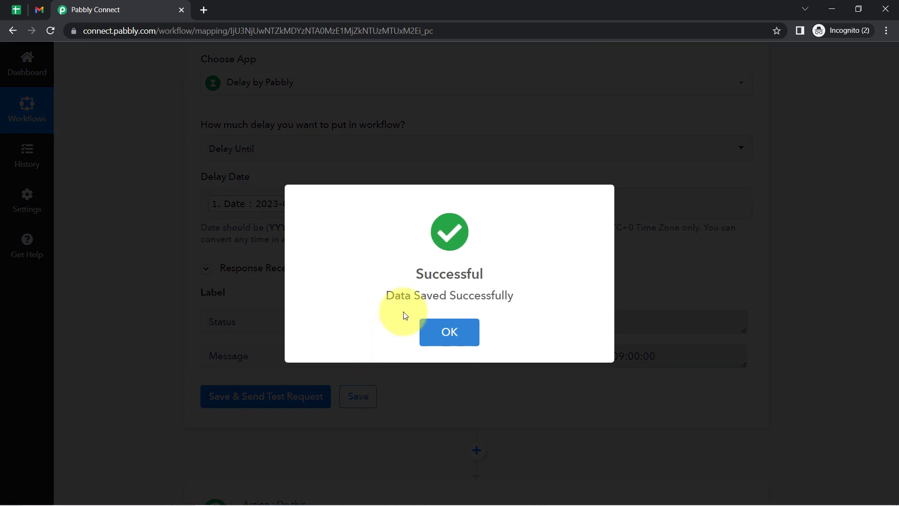
click(433, 336)
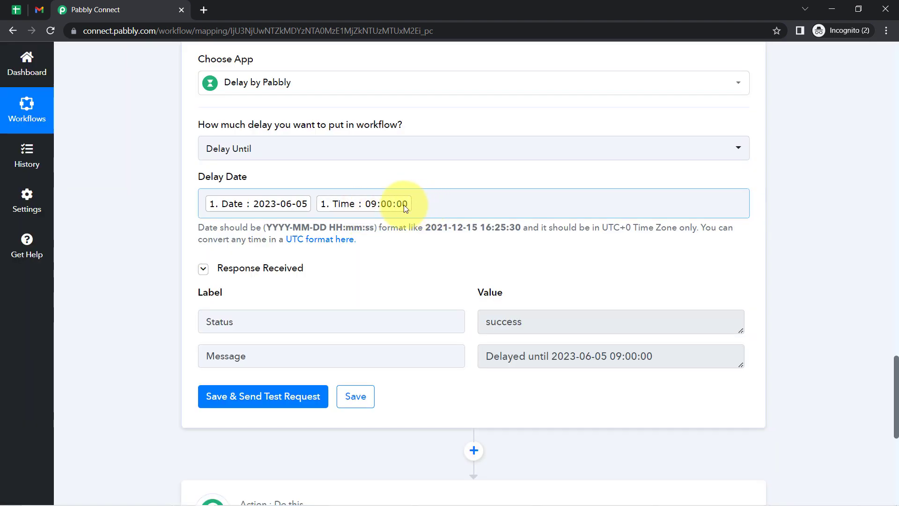
click(422, 208)
key(BackSpace)
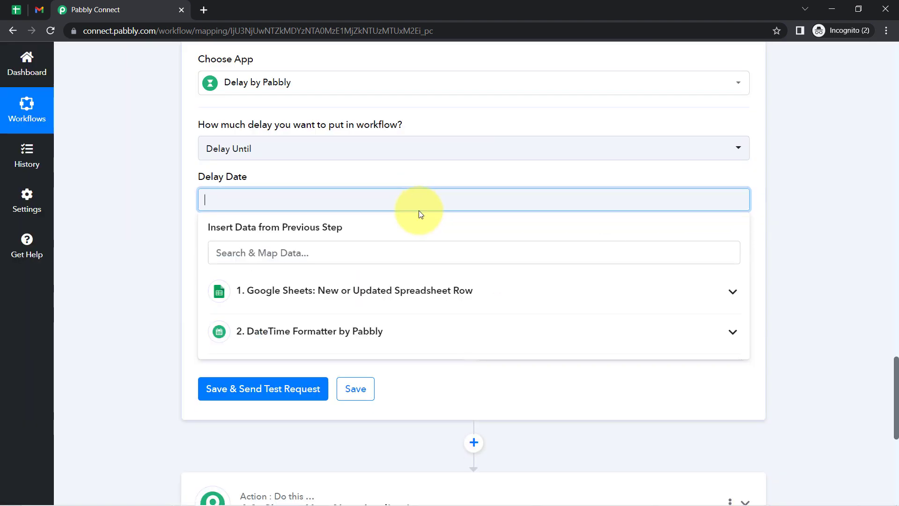
click(300, 332)
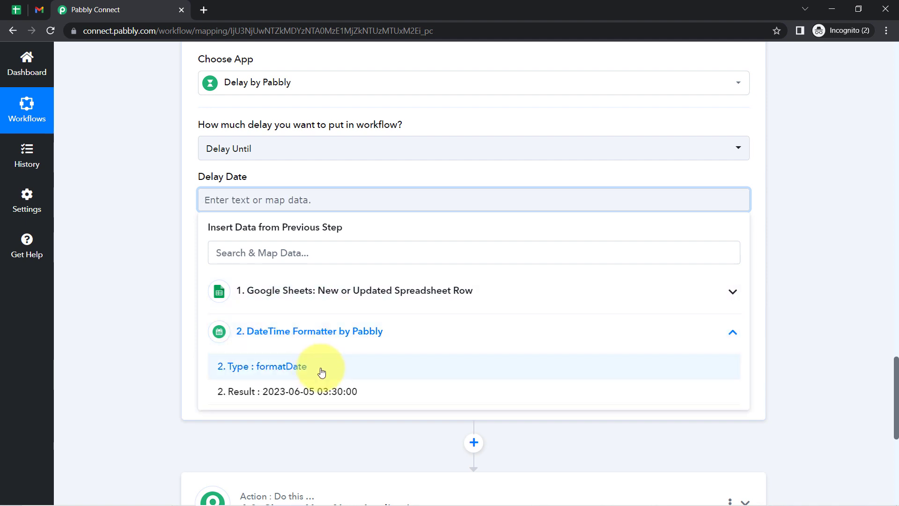
click(302, 391)
click(158, 244)
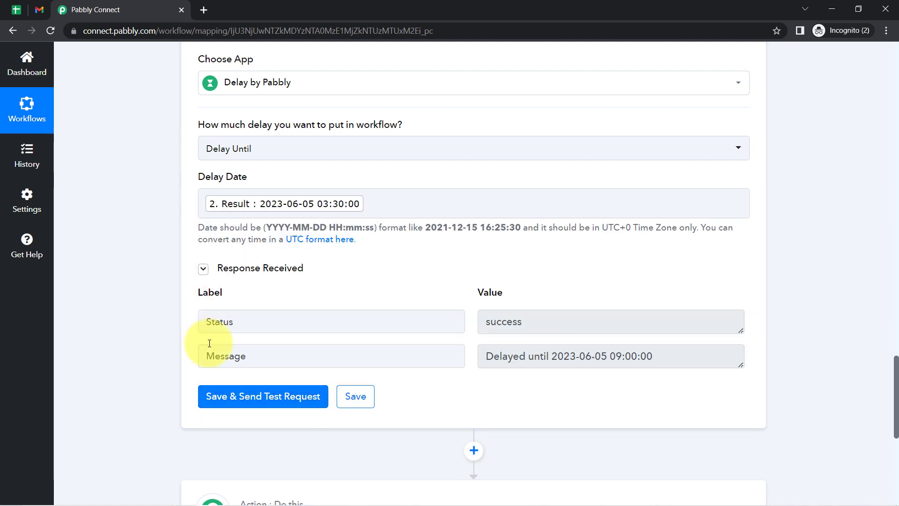
Save the Delay Until action with a test request and check the delay date in the response message
click(236, 405)
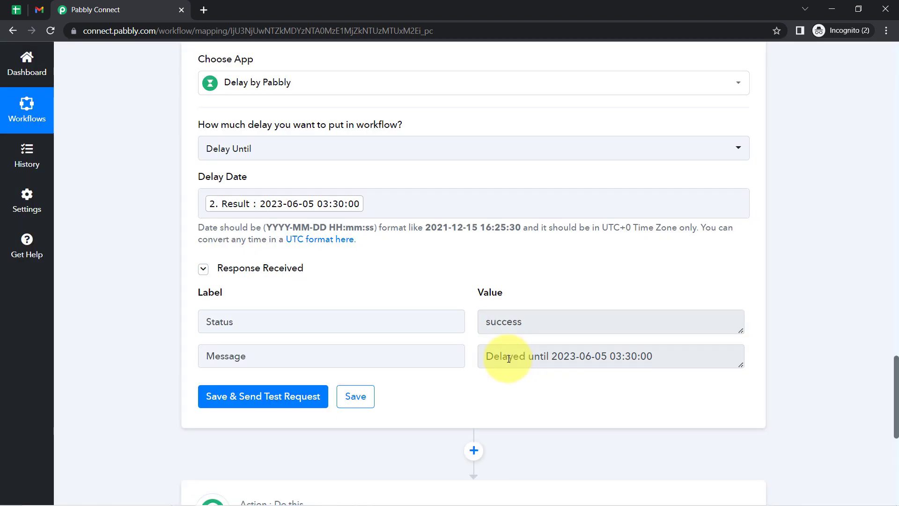
drag(507, 357, 896, 372)
double_click(588, 356)
click(568, 356)
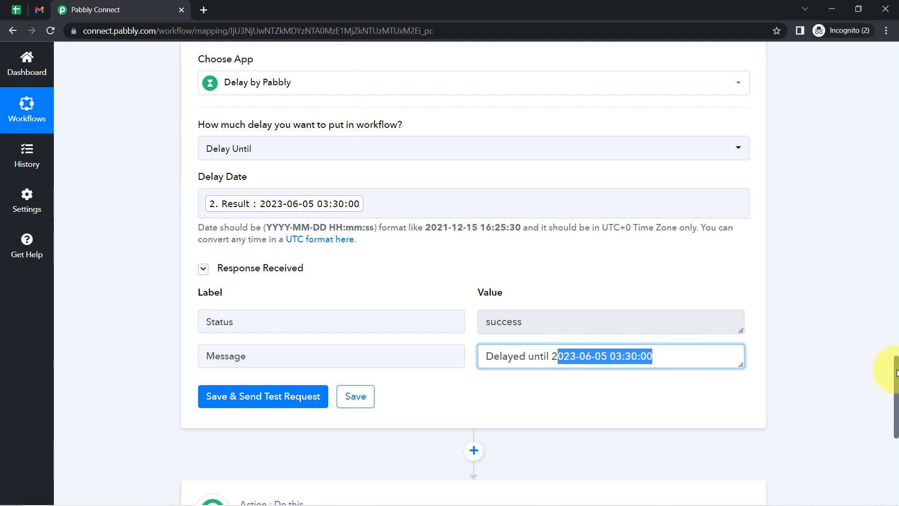
click(568, 357)
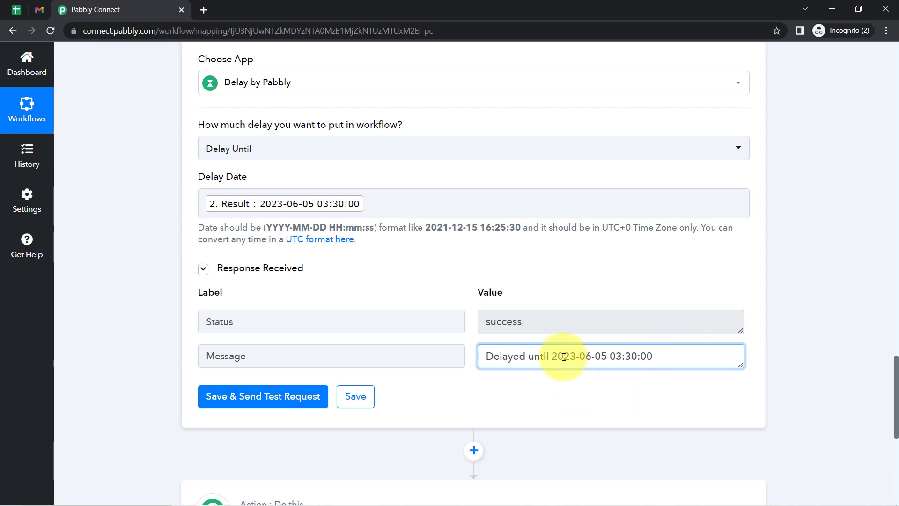
drag(565, 357, 644, 364)
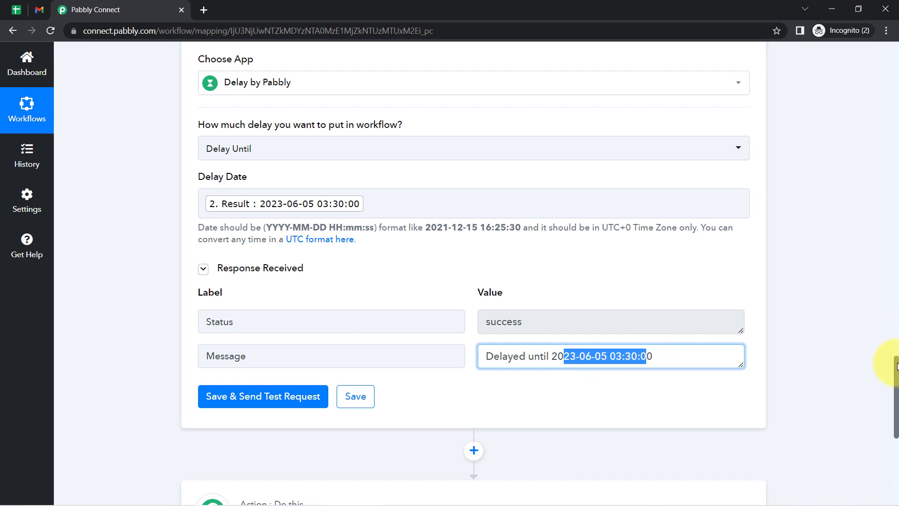
Set up the empty action after the delay with Gmail as the app and Send Email as the action event
scroll(896, 366, down, 4)
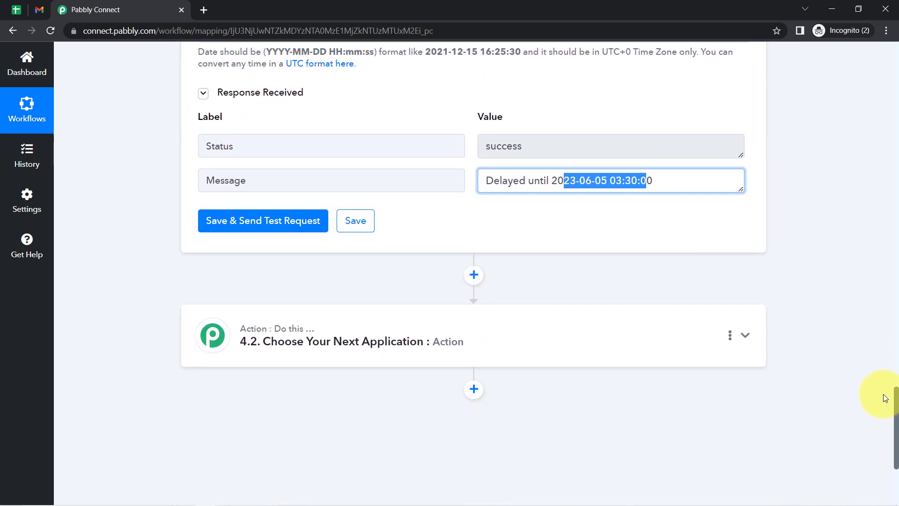
scroll(884, 403, down, 1)
click(330, 288)
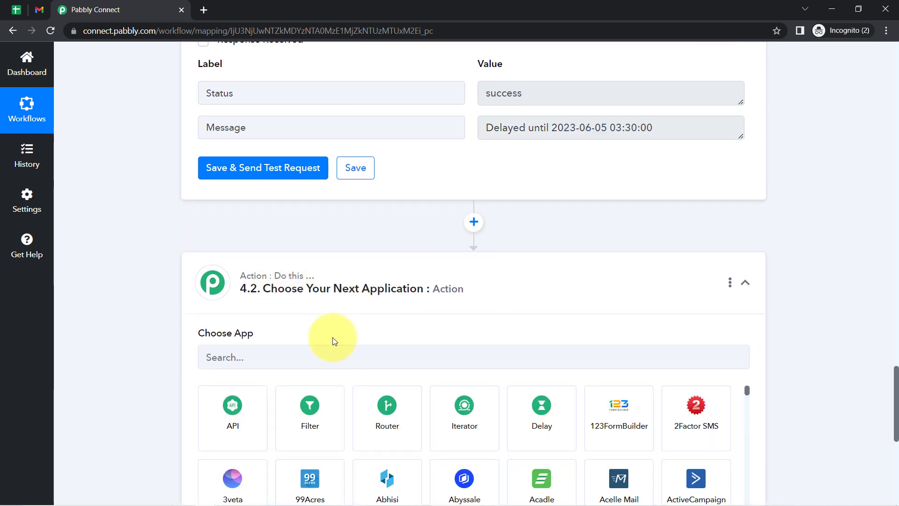
click(288, 354)
text(gma)
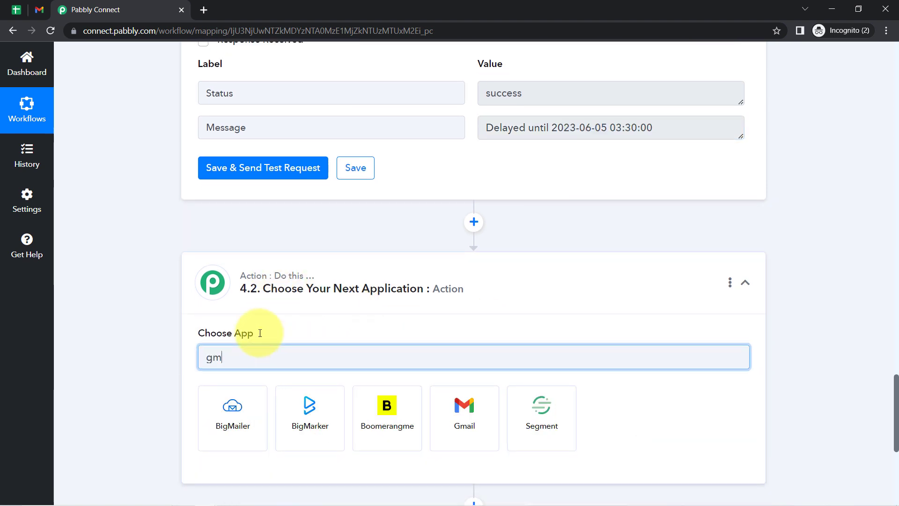
click(410, 426)
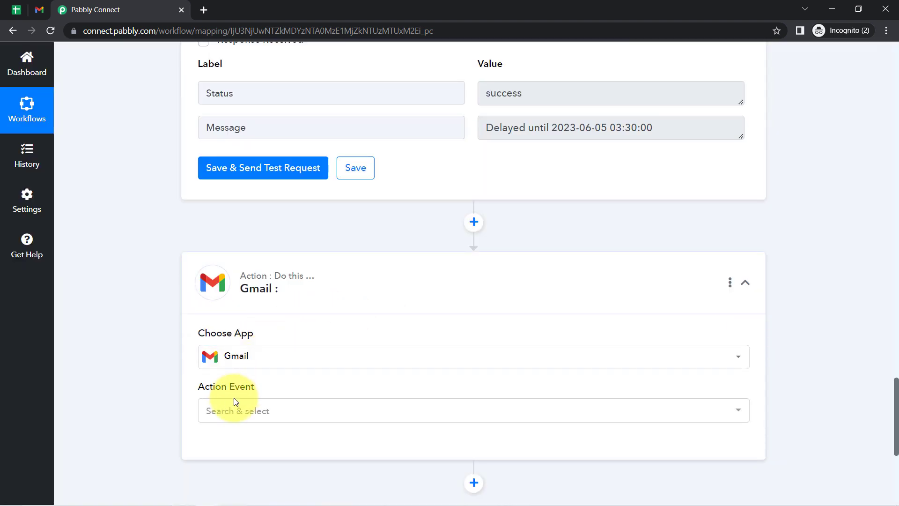
click(227, 411)
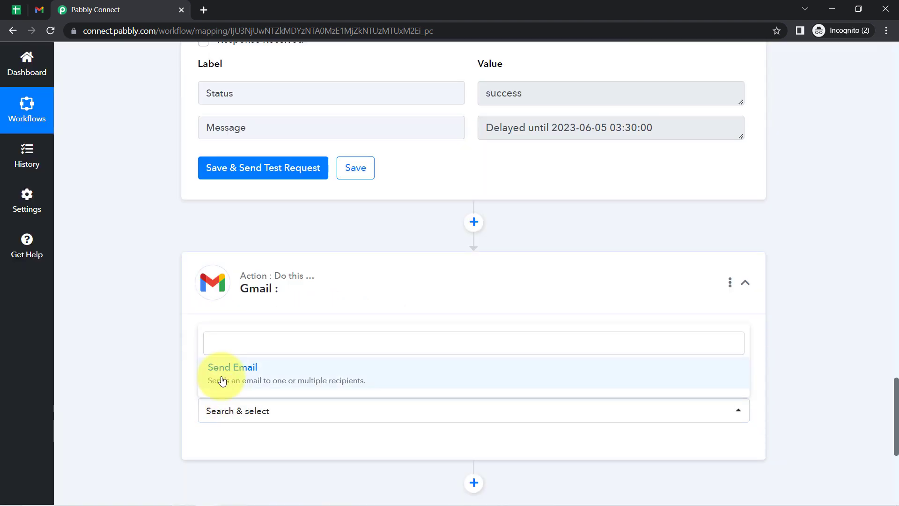
click(220, 373)
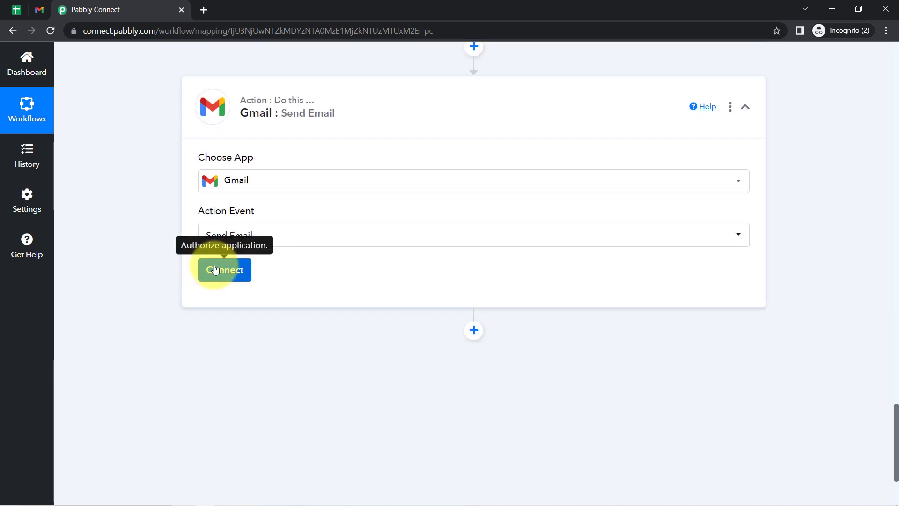
Open the account connection settings for the Gmail Send Email action
click(221, 267)
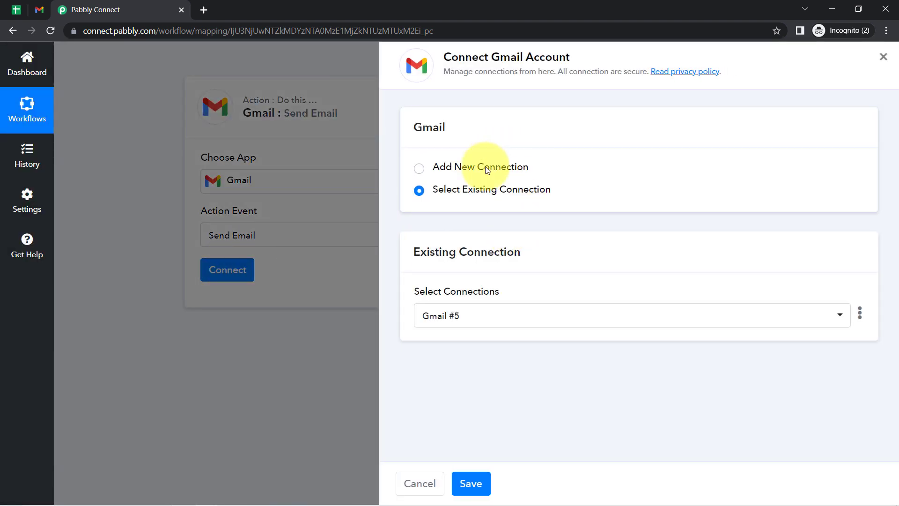
click(487, 169)
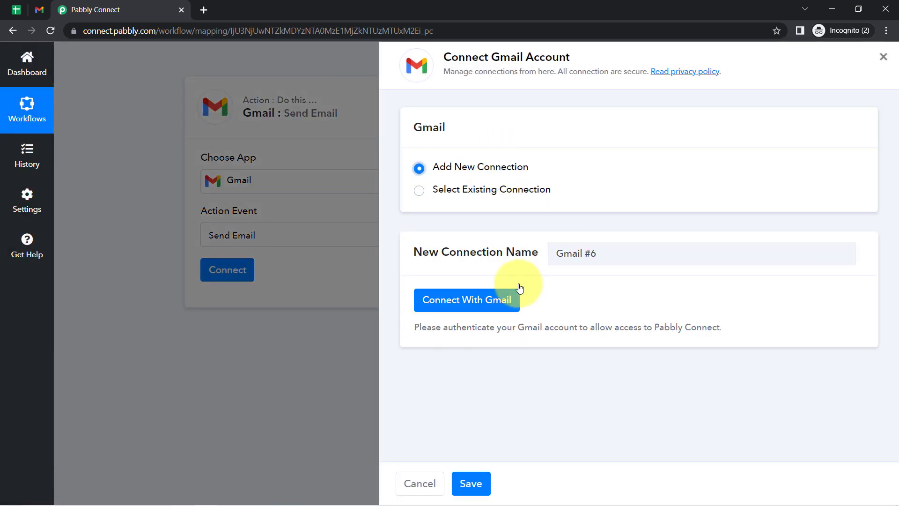
click(461, 304)
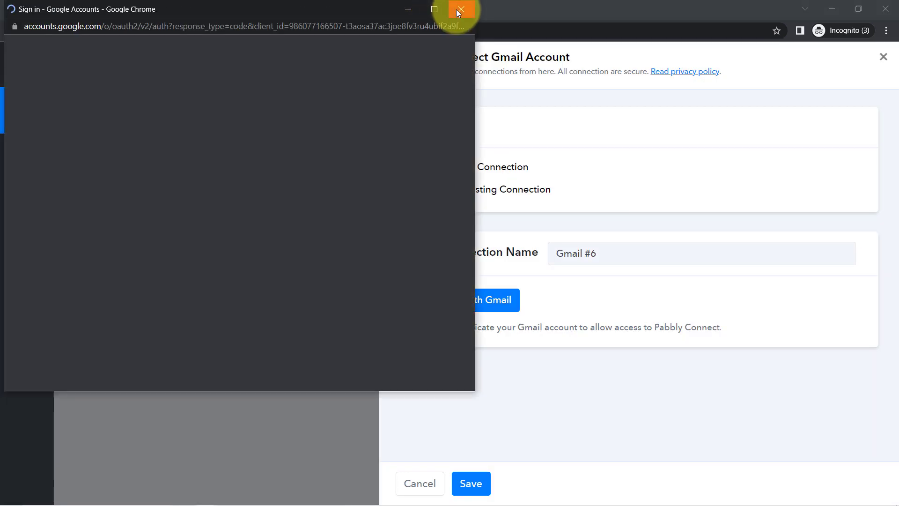
click(459, 10)
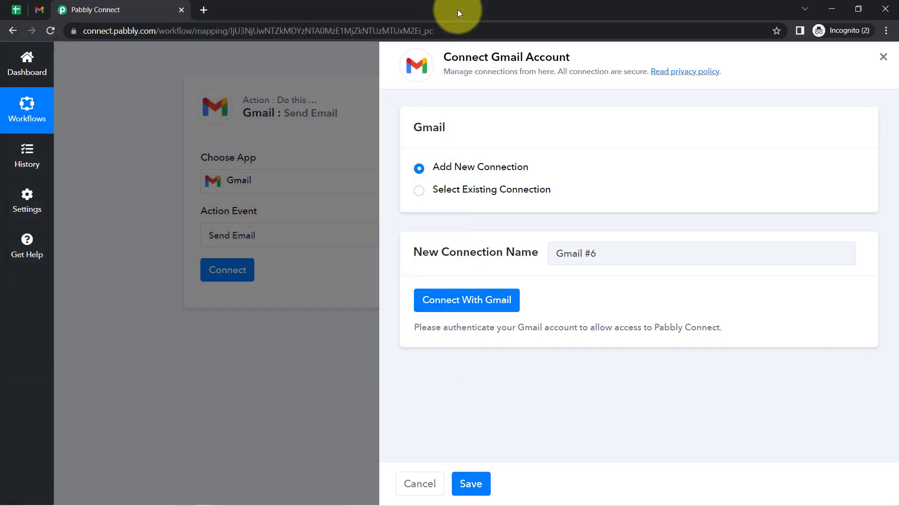
Connect the Gmail action through the existing connection Gmail #5 and save it
click(450, 192)
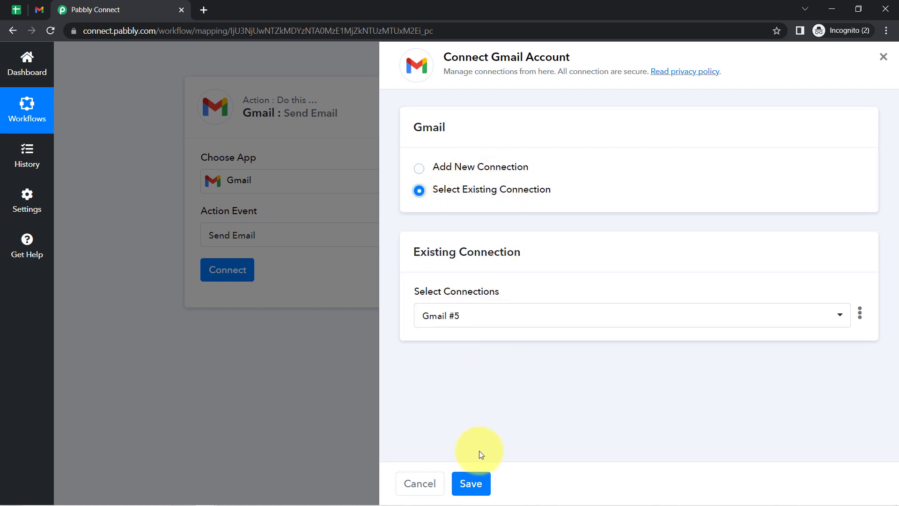
click(472, 484)
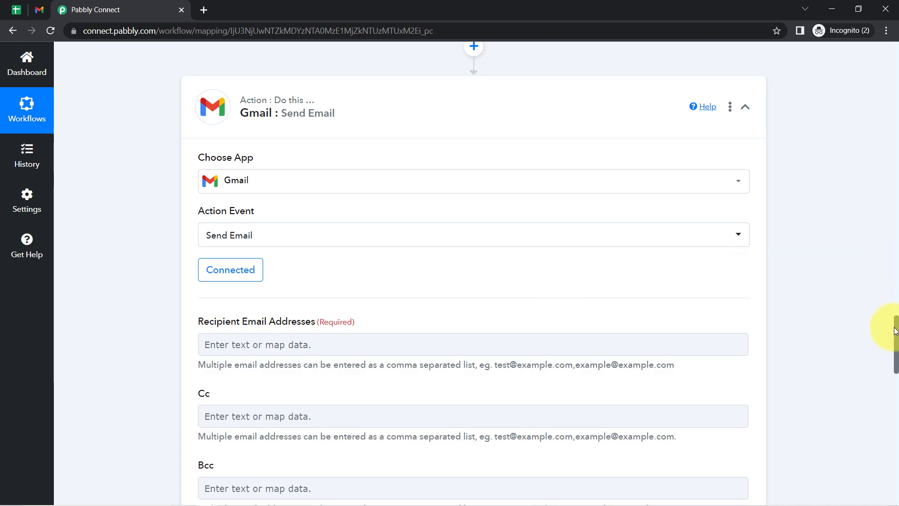
Map the Recipient Email value from the Google Sheets row to Recipient Email Addresses
drag(897, 329, 895, 353)
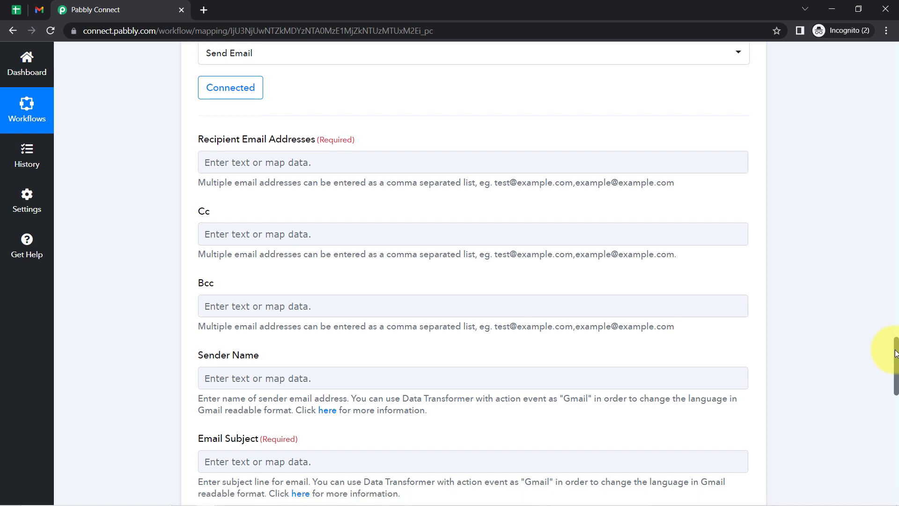
double_click(224, 140)
drag(249, 143, 305, 142)
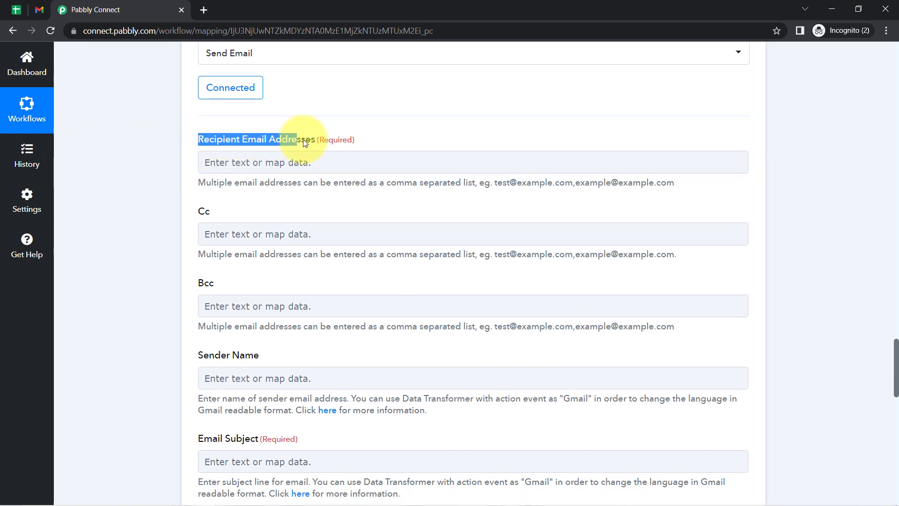
click(232, 161)
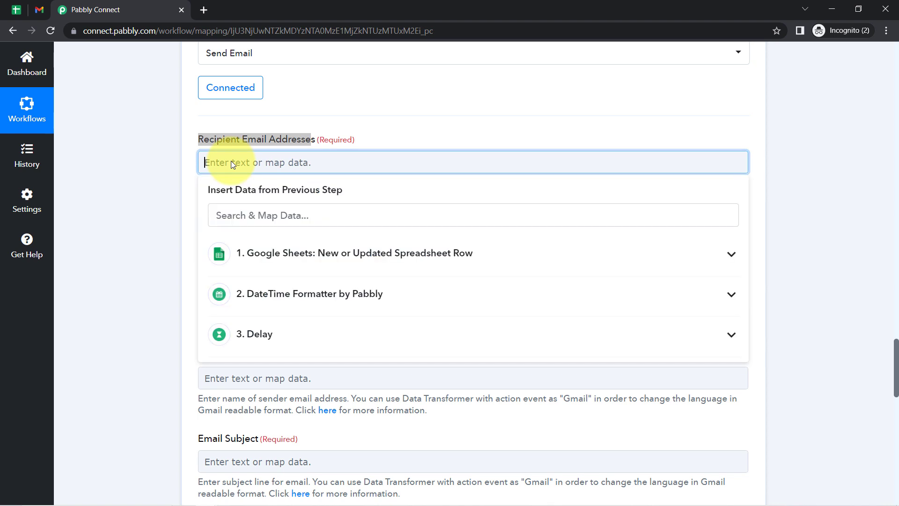
click(289, 264)
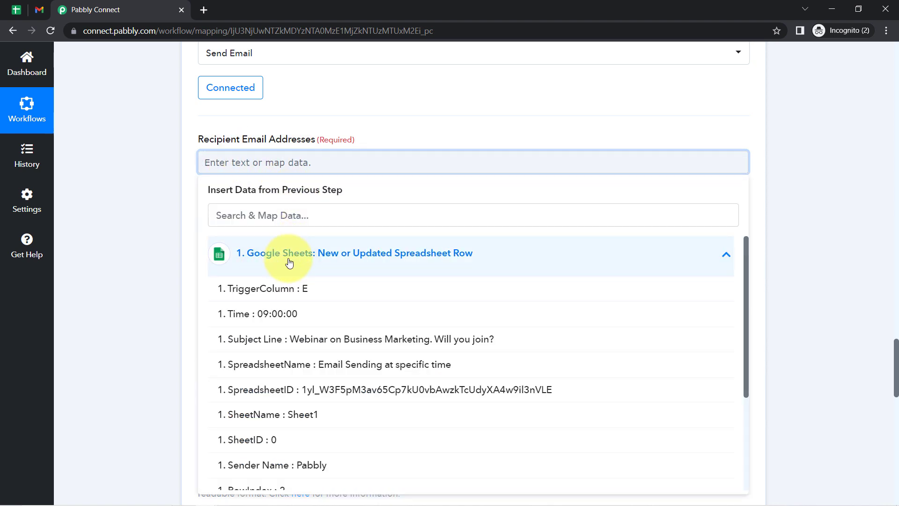
click(238, 221)
text(@)
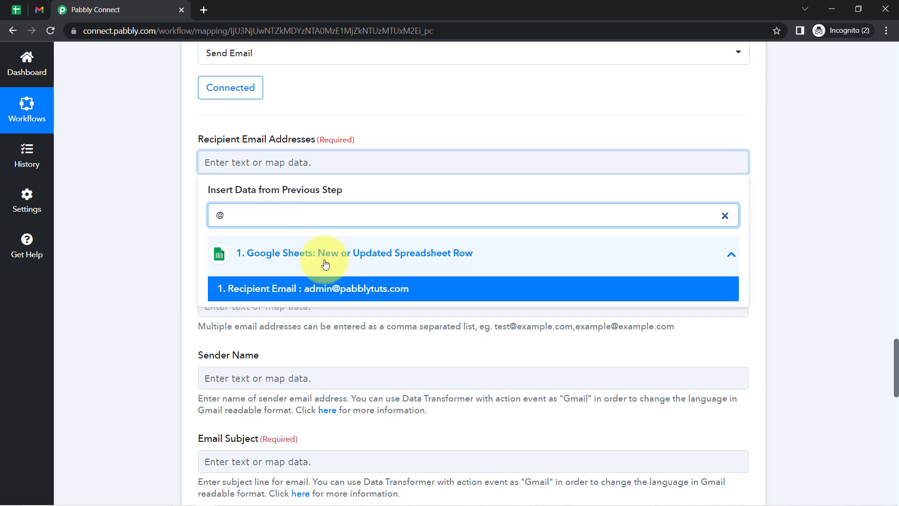
click(312, 294)
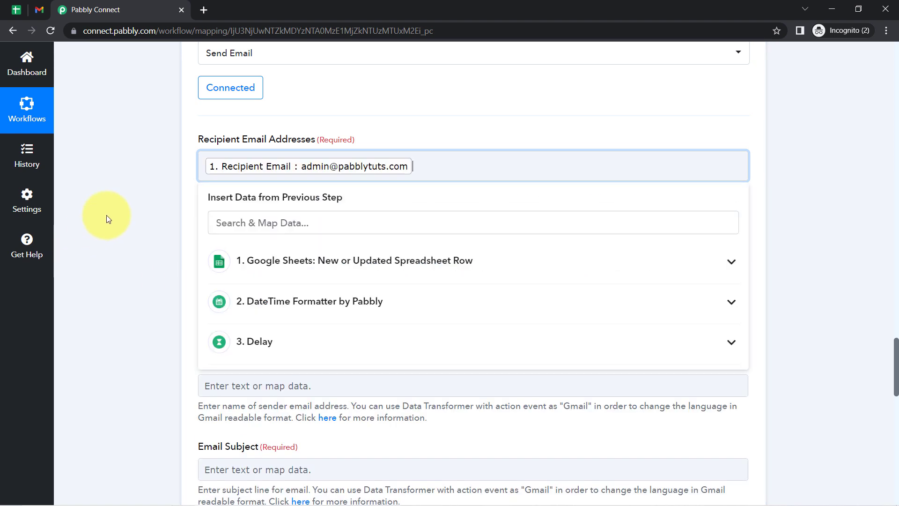
click(106, 215)
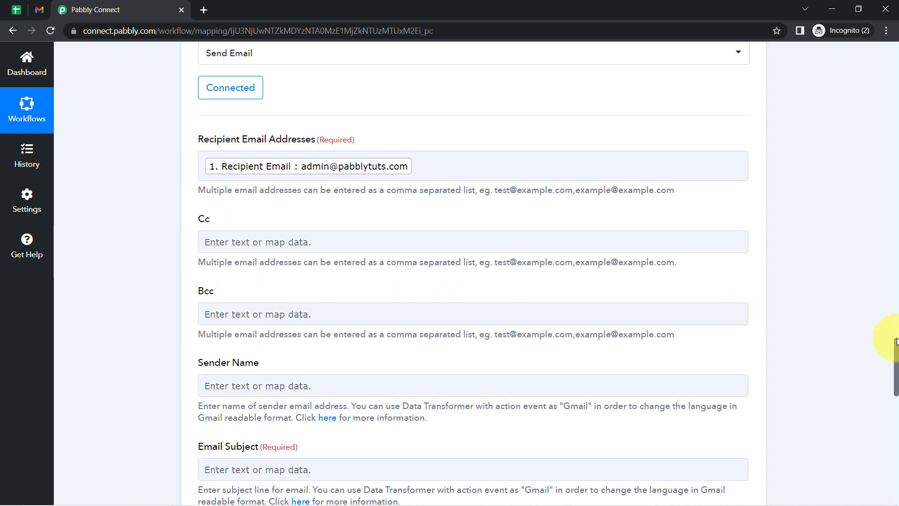
Map the Sender Name value from the Google Sheets row to the email's Sender Name
drag(897, 346, 895, 376)
click(227, 176)
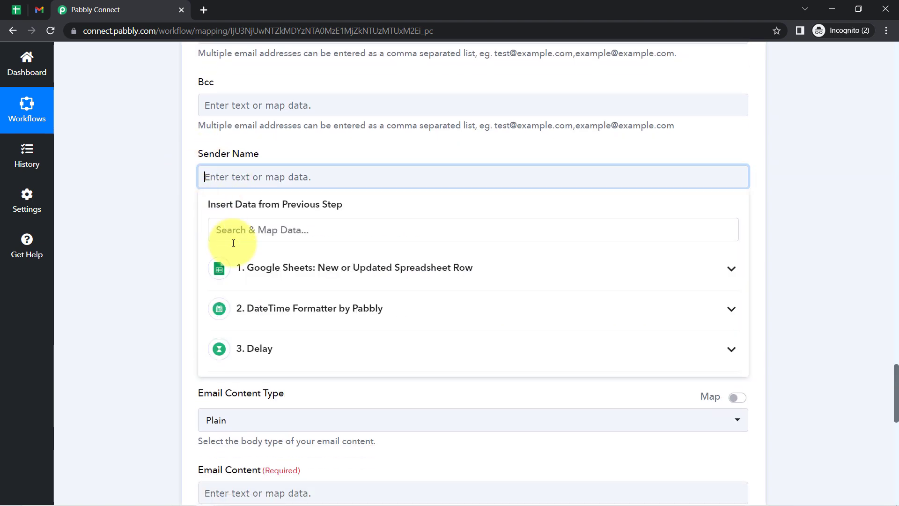
click(282, 276)
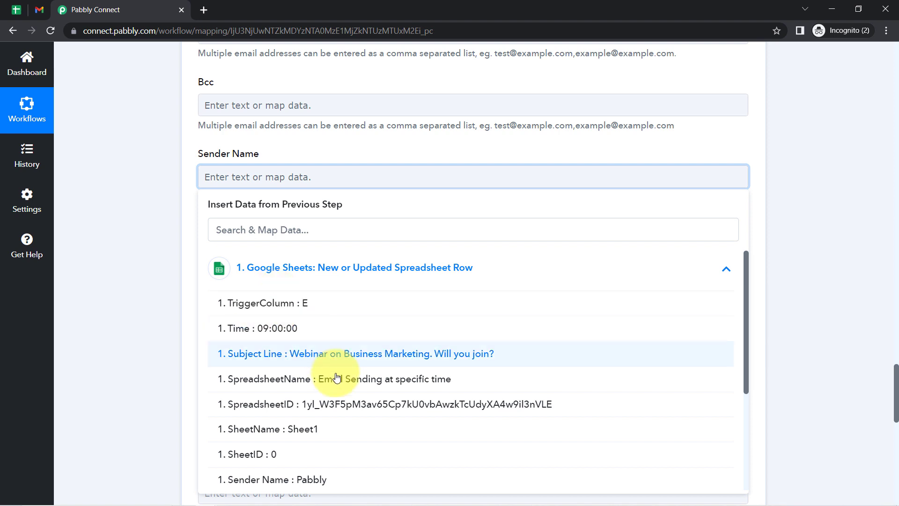
click(332, 479)
click(142, 266)
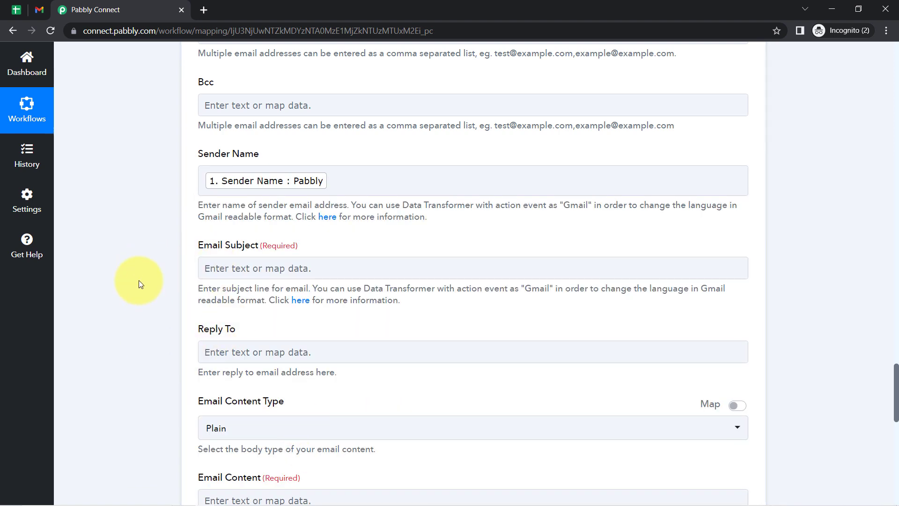
Map the Subject Line value from the Google Sheets row to the Email Subject
scroll(156, 257, down, 4)
click(230, 92)
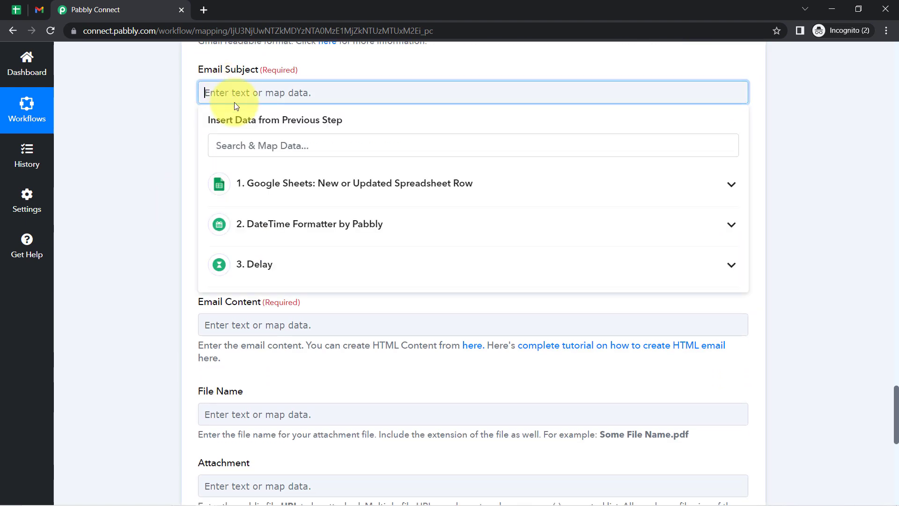
click(265, 182)
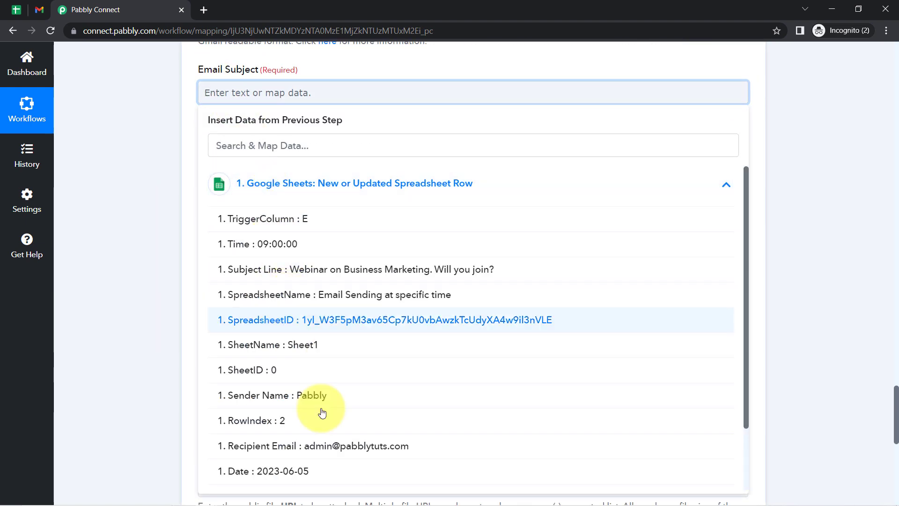
click(292, 271)
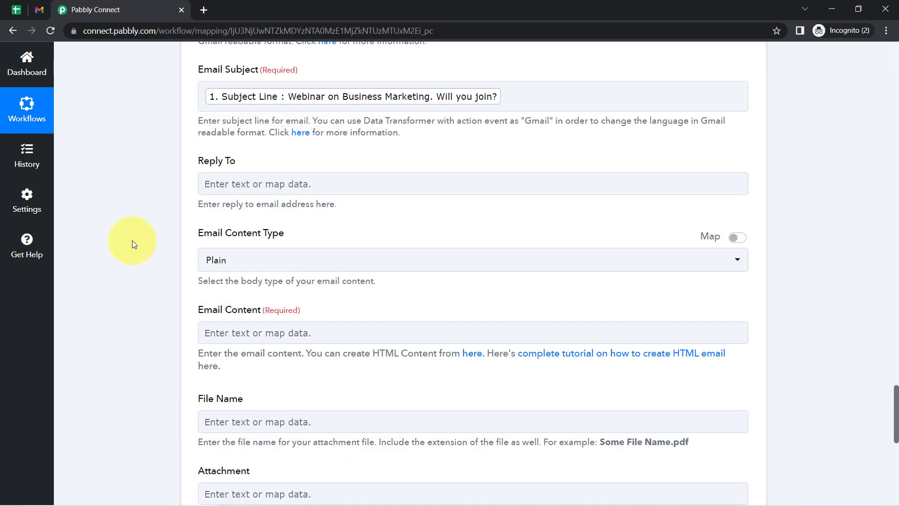
Enter the greeting "Hello," followed by a blank line in Email Content, looking through the Google Sheets fields available for mapping
scroll(201, 227, down, 1)
click(222, 277)
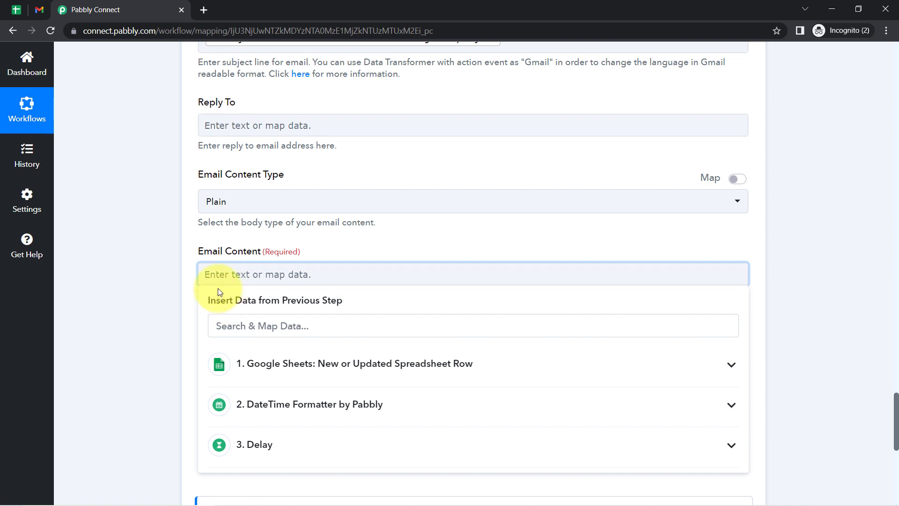
text(He)
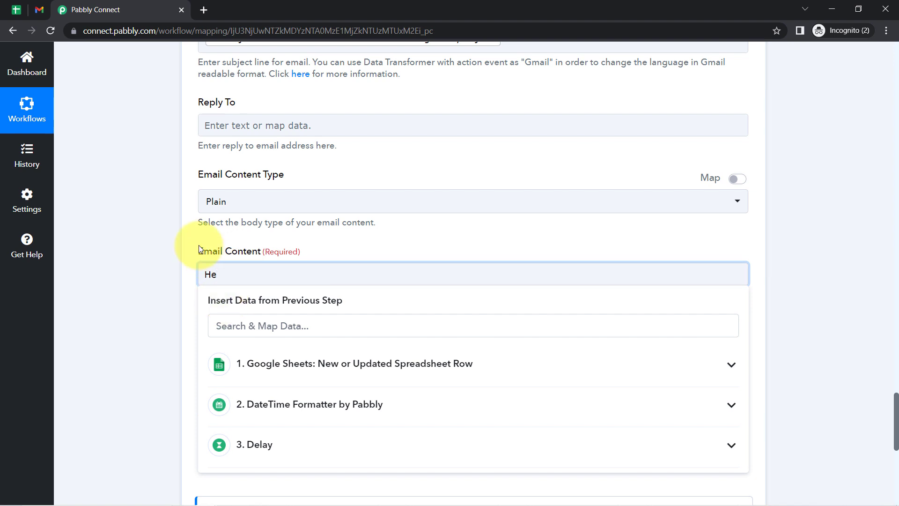
text(llo)
double_click(219, 274)
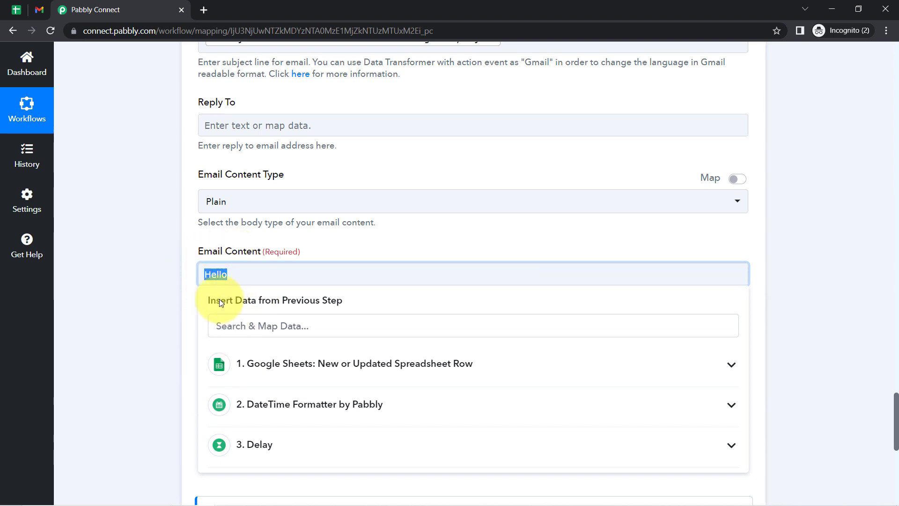
click(257, 364)
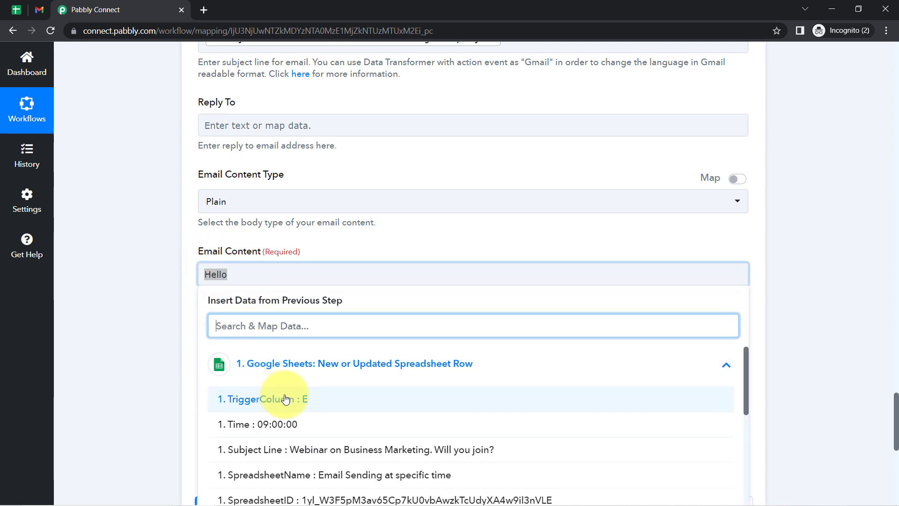
scroll(277, 402, down, 5)
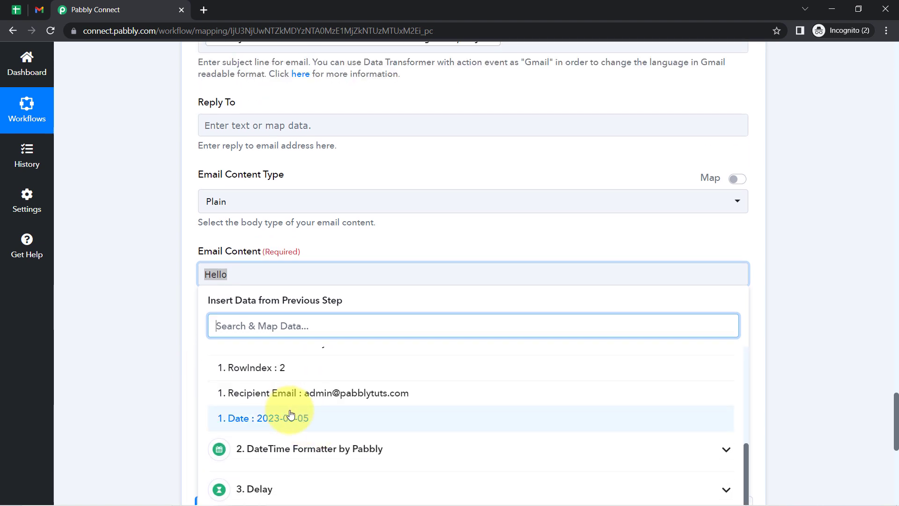
scroll(291, 419, up, 5)
scroll(295, 434, down, 5)
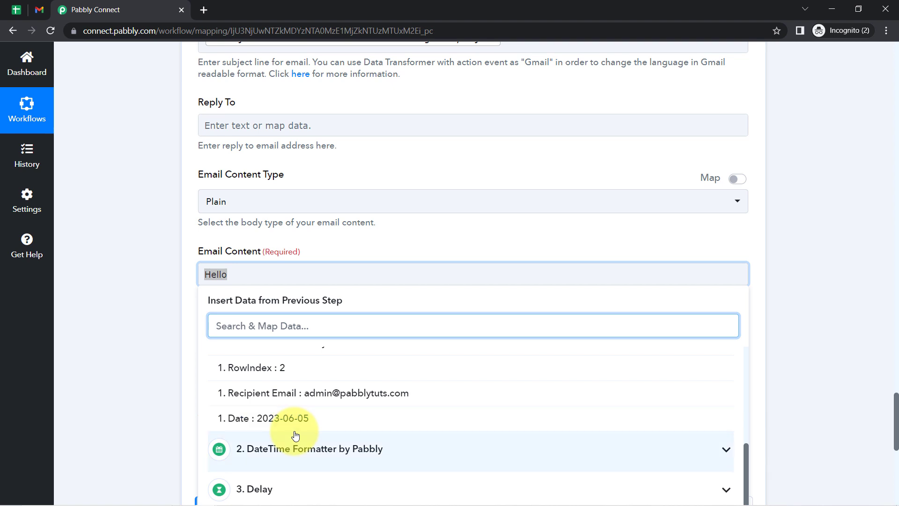
scroll(297, 431, up, 5)
click(245, 274)
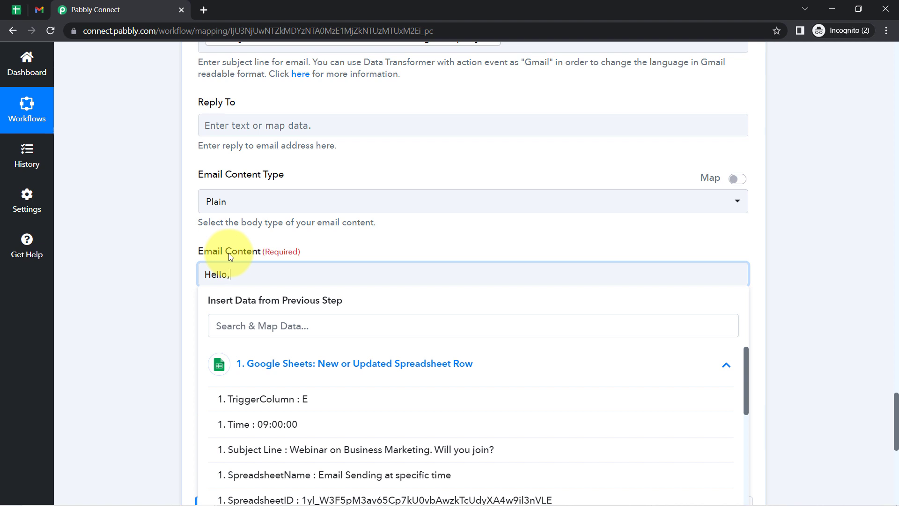
text(,)
key(Return)
key(Return)
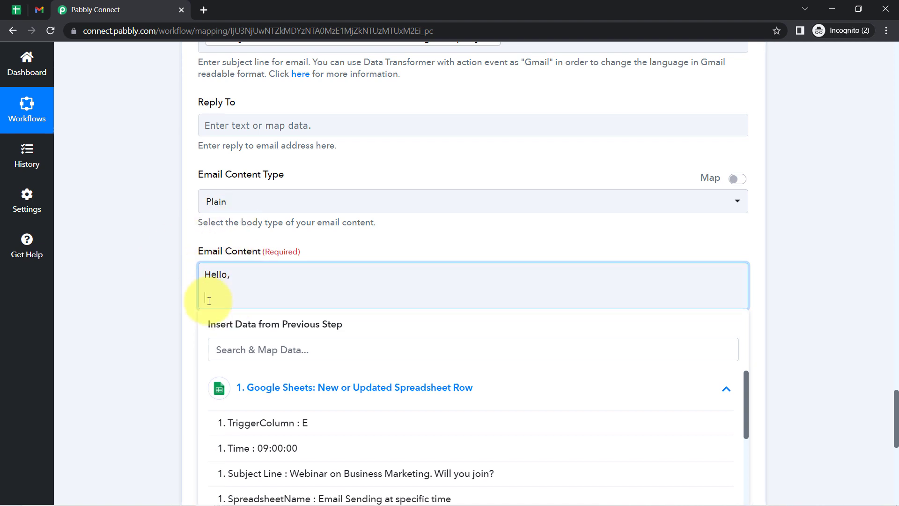
Review the column headings in the Email Sending at specific time spreadsheet and return to the Pabbly Connect workflow
click(16, 10)
click(114, 301)
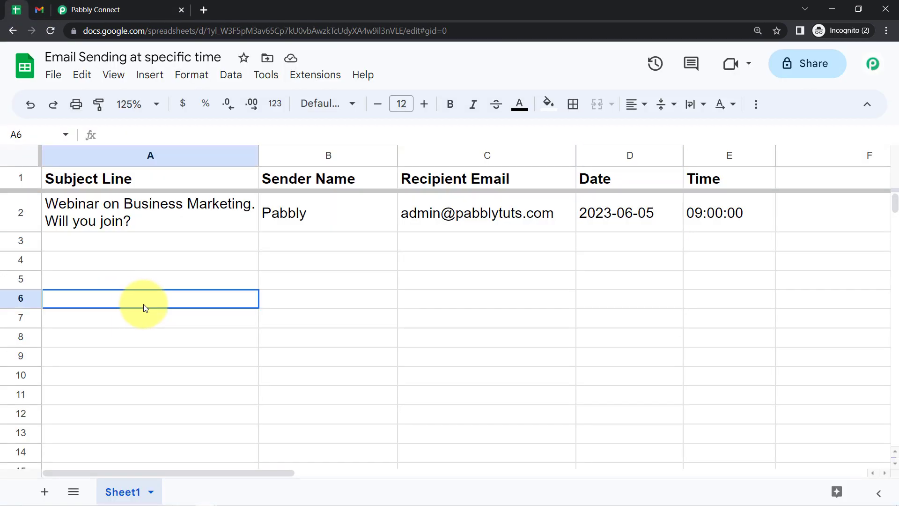
click(296, 157)
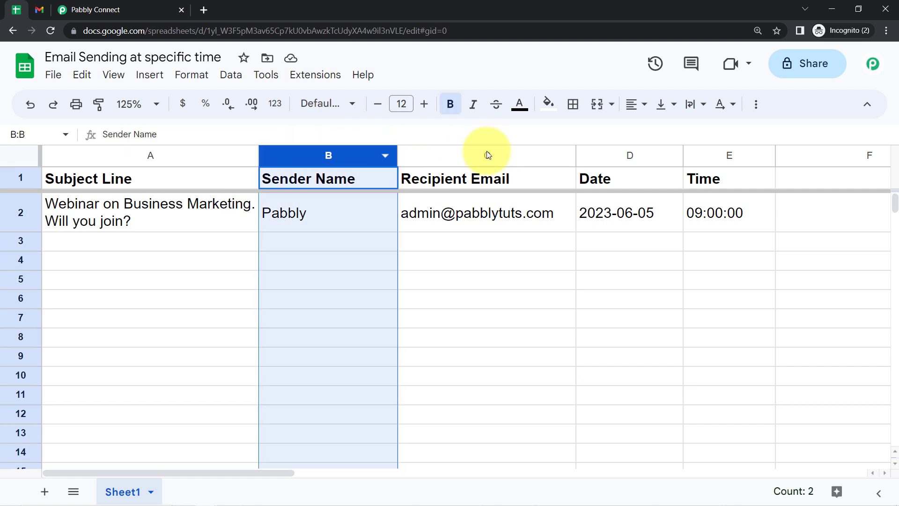
click(554, 154)
click(145, 4)
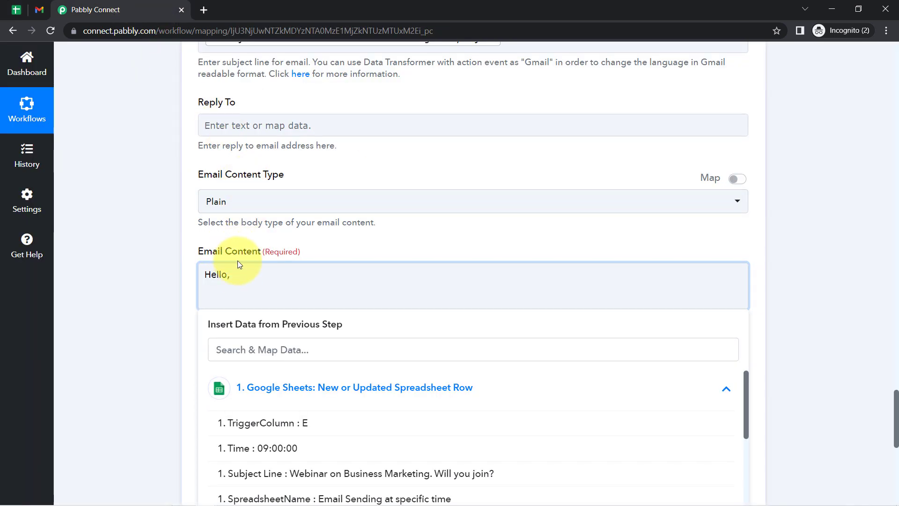
Copy the webinar invitation text from the Notepad draft and paste it below the "Hello," greeting in Email Content
key(BackSpace)
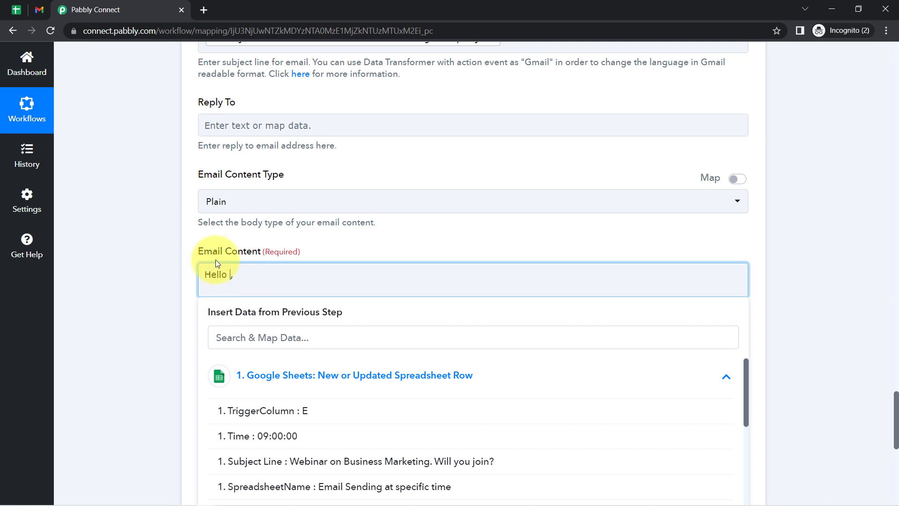
key(Return)
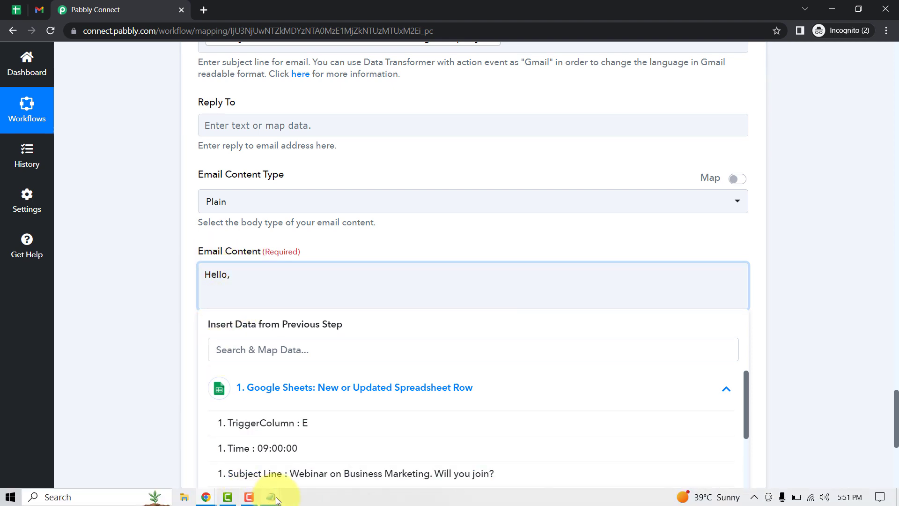
mouse_move(271, 495)
click(300, 464)
click(345, 256)
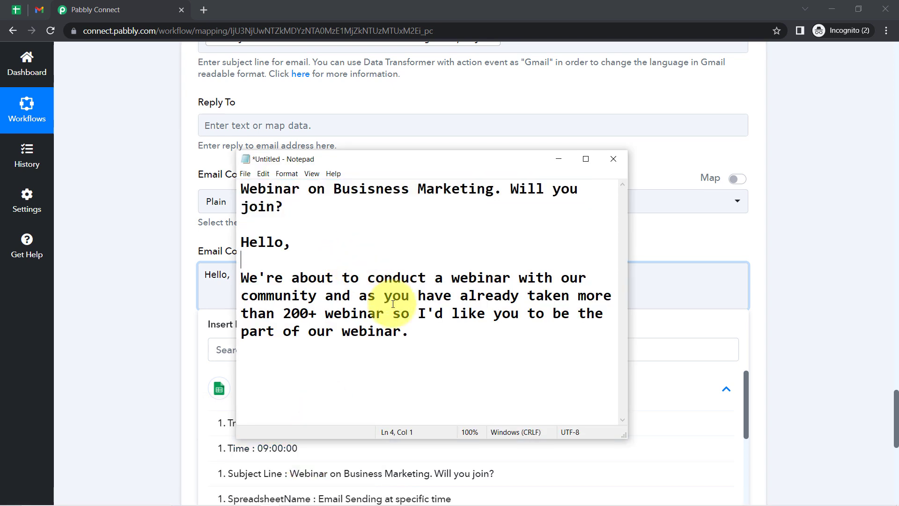
drag(411, 332, 215, 234)
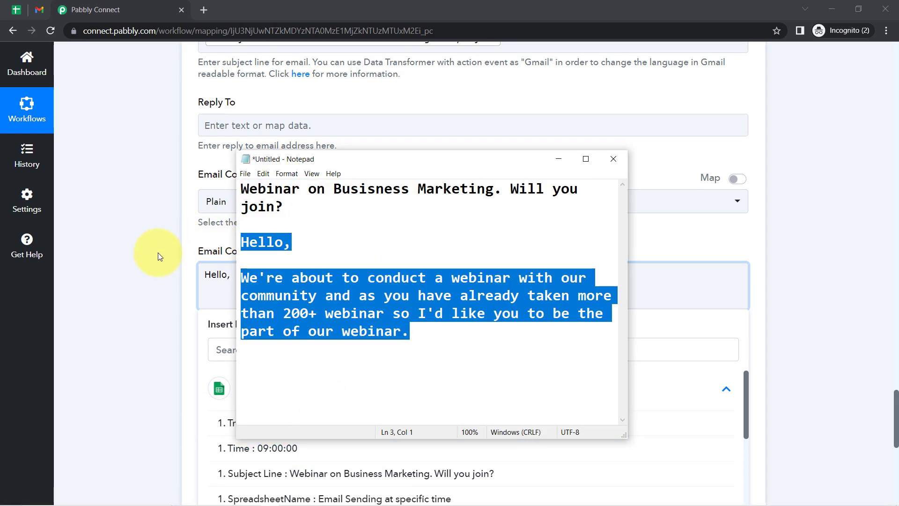
click(214, 271)
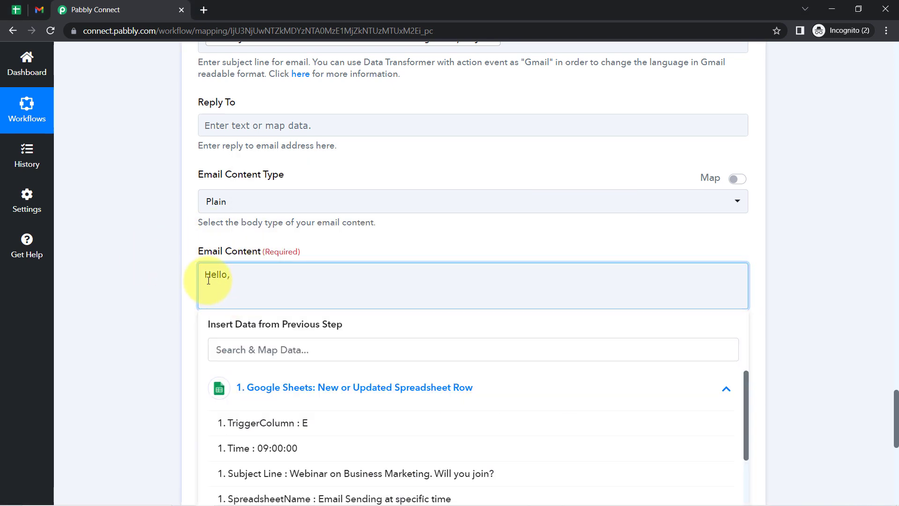
text(Hello,We're about to conduct a webinar with our community and as you have already taken more than 200+ webinar so I'd like you to be the part of our webinar.)
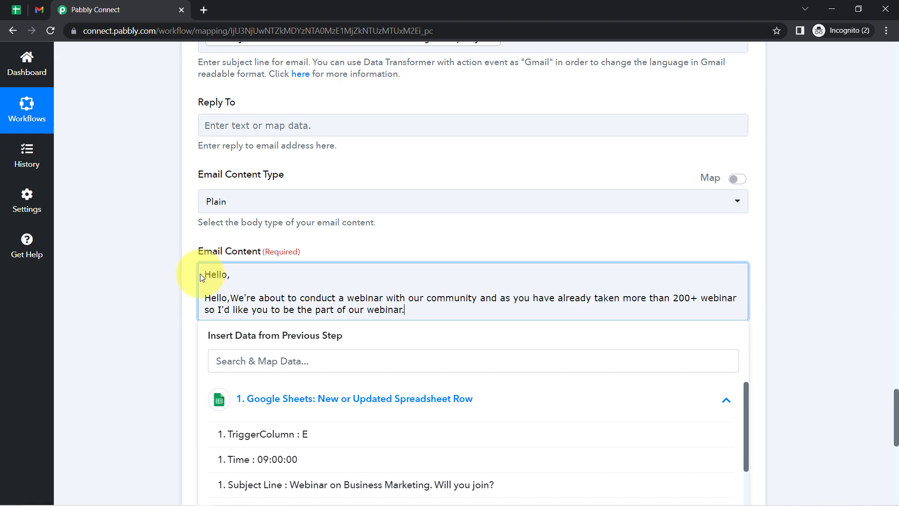
Remove the duplicate "Hello," from the start of the pasted webinar paragraph in Email Content
drag(232, 305, 205, 297)
click(229, 298)
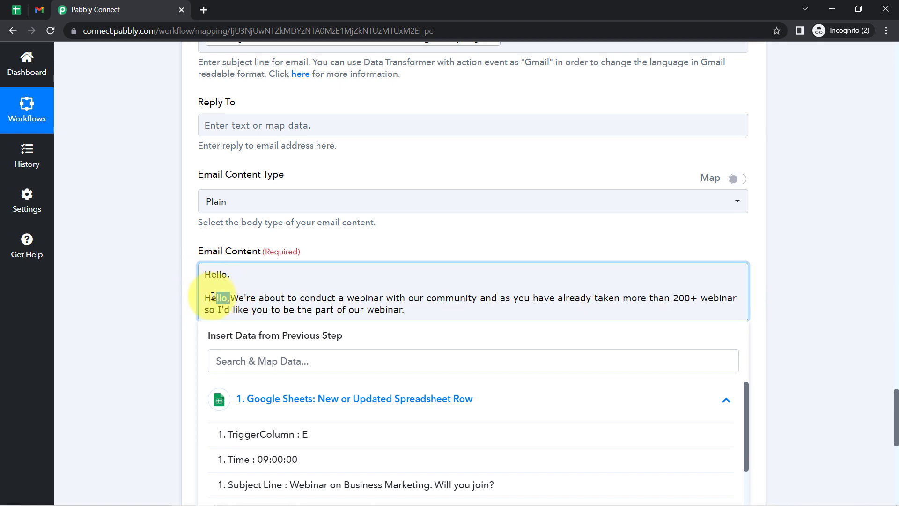
key(BackSpace)
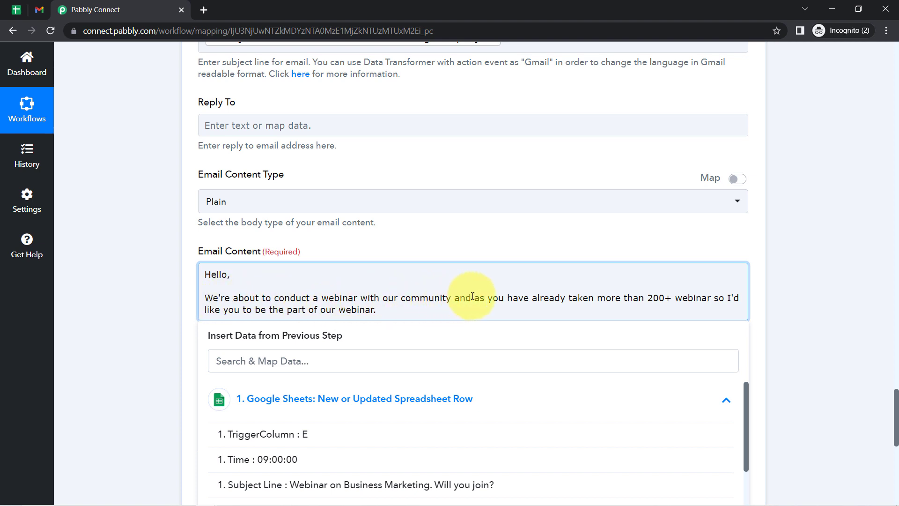
drag(497, 298, 580, 298)
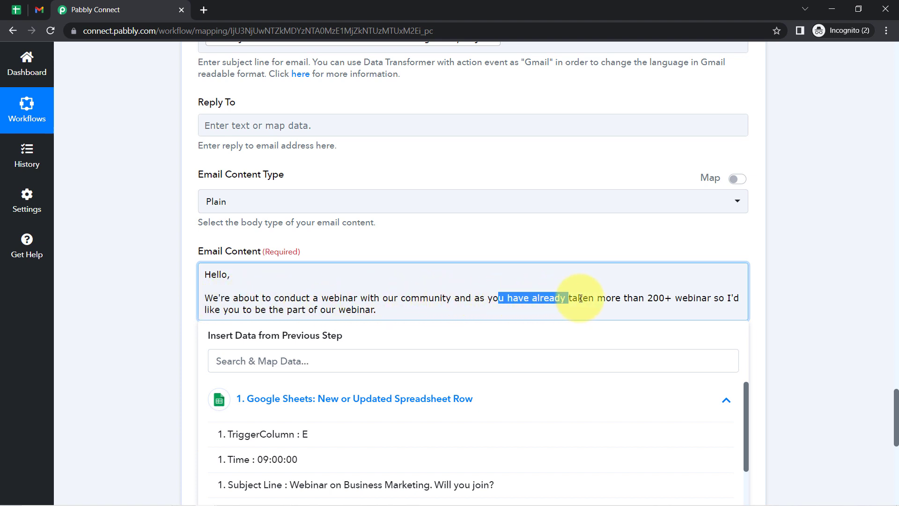
click(604, 298)
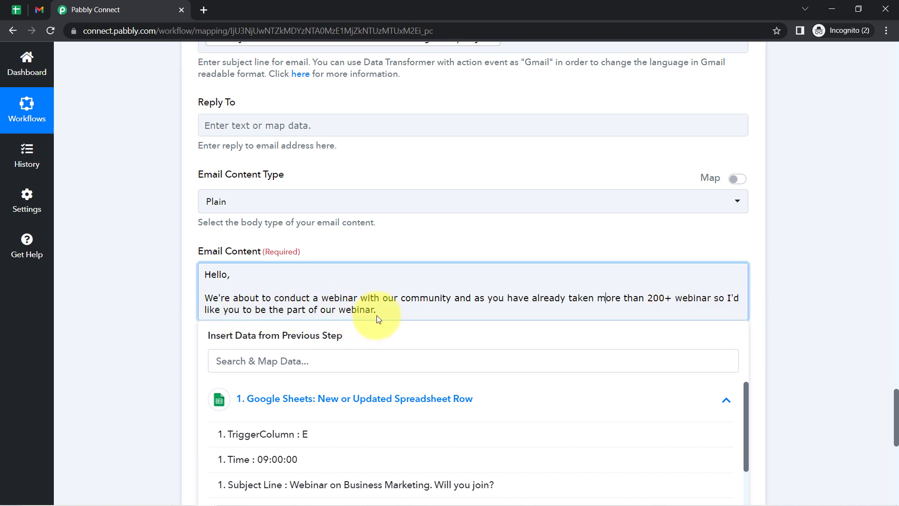
Add a closing below the webinar paragraph with "Thanks" above the Sender Name value mapped from the Google Sheets row
key(Return)
key(Return)
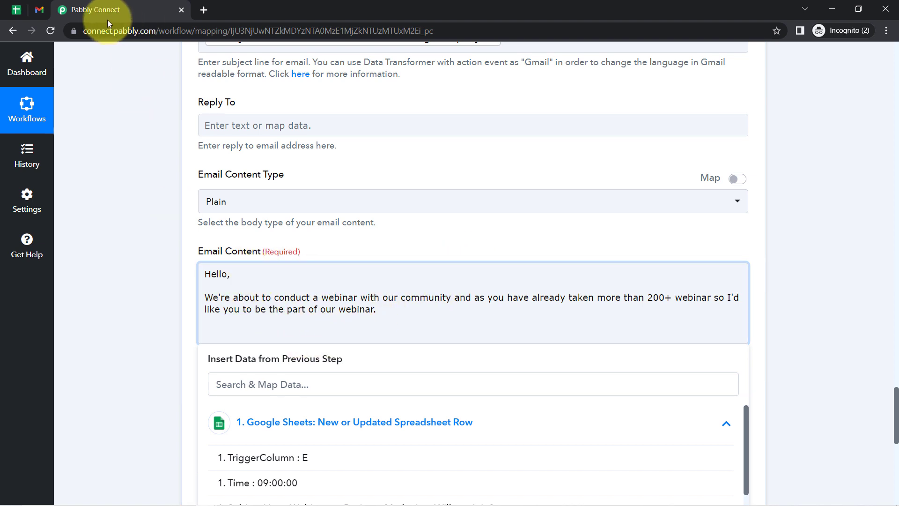
click(18, 9)
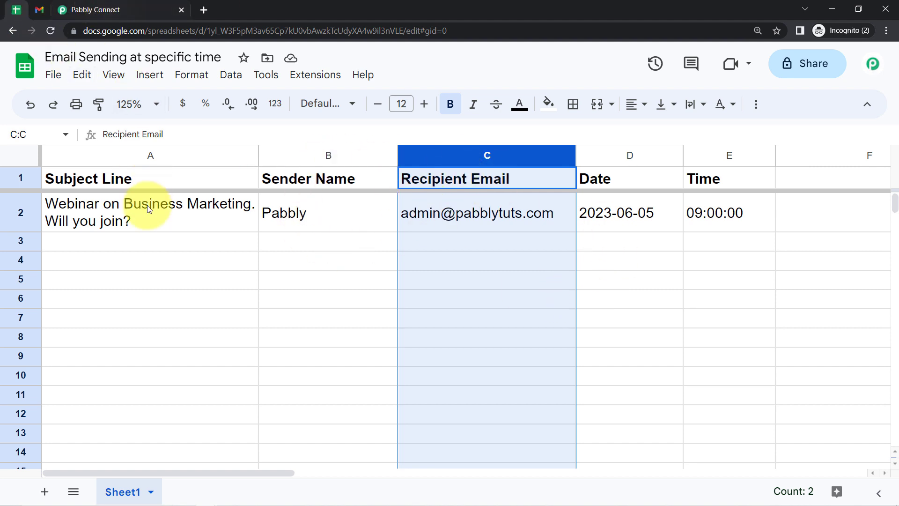
click(69, 5)
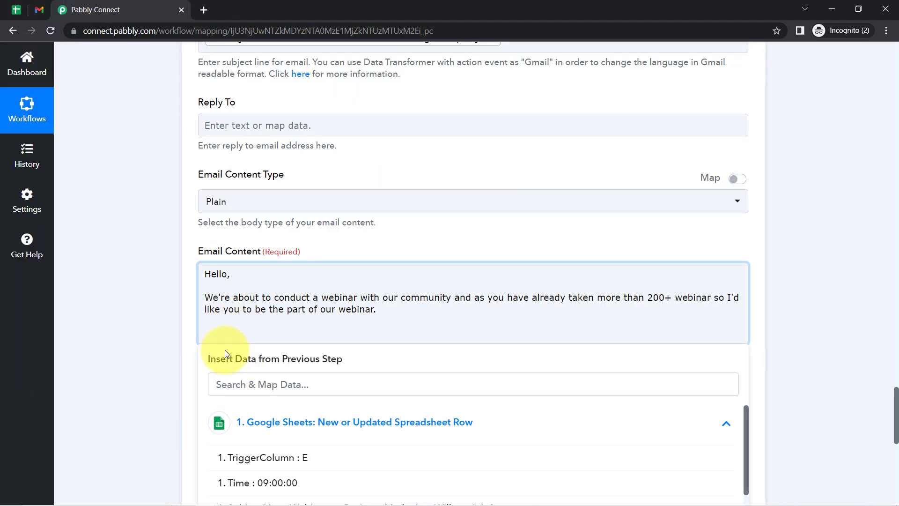
click(237, 378)
text(seb)
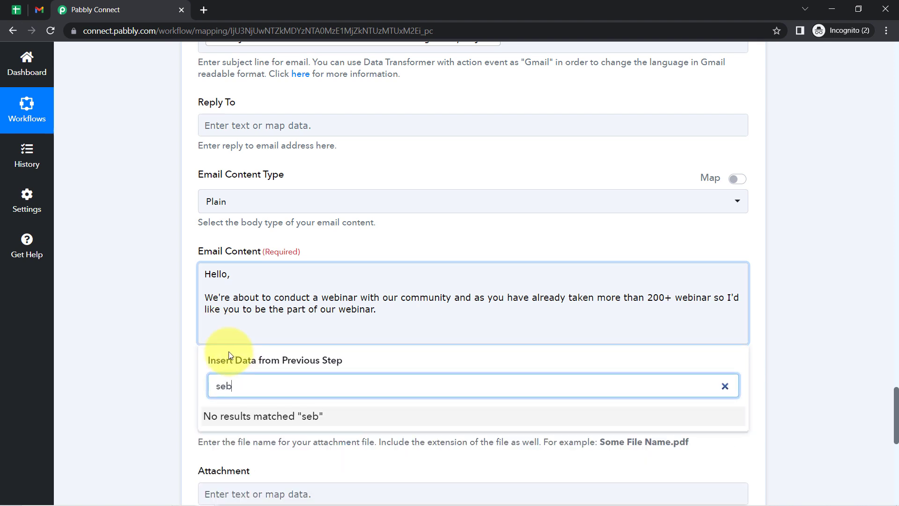
key(BackSpace)
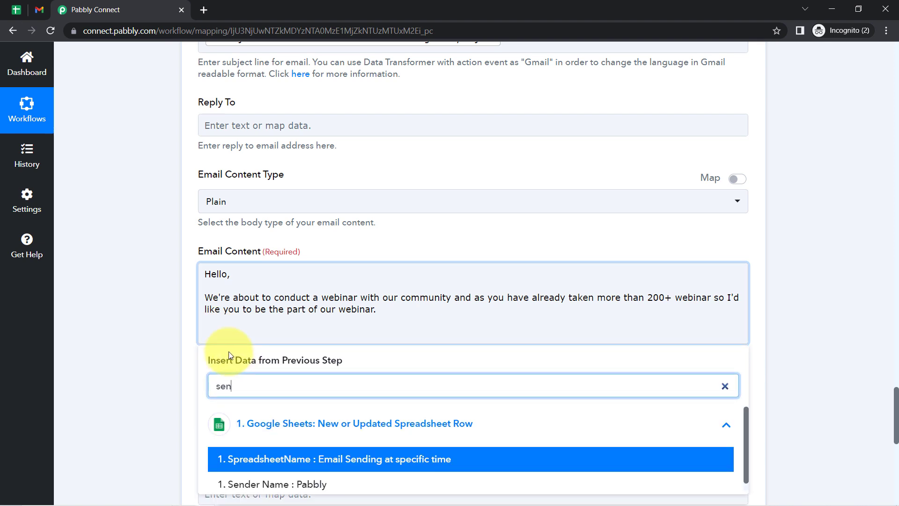
click(275, 485)
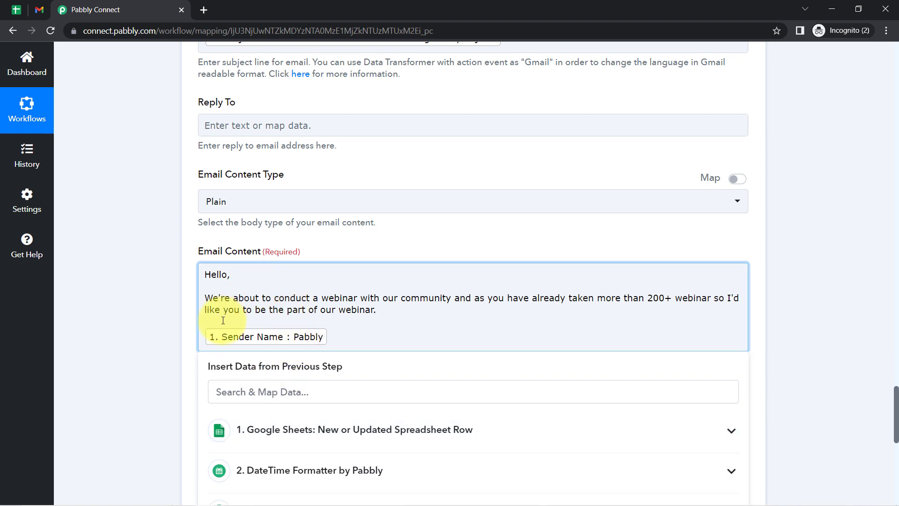
key(Return)
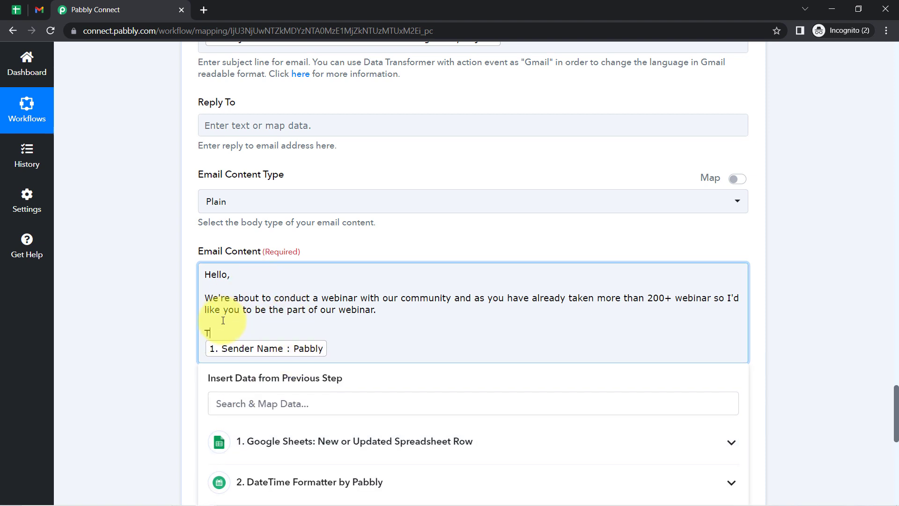
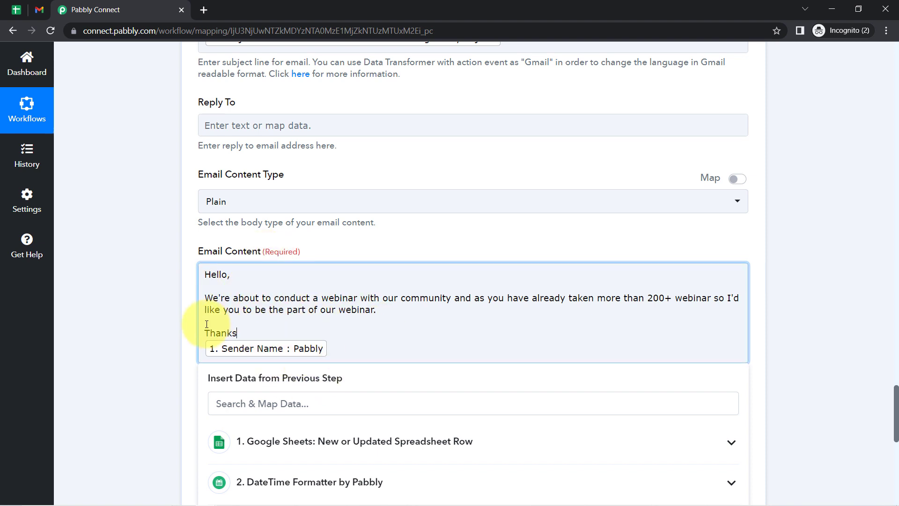
click(143, 323)
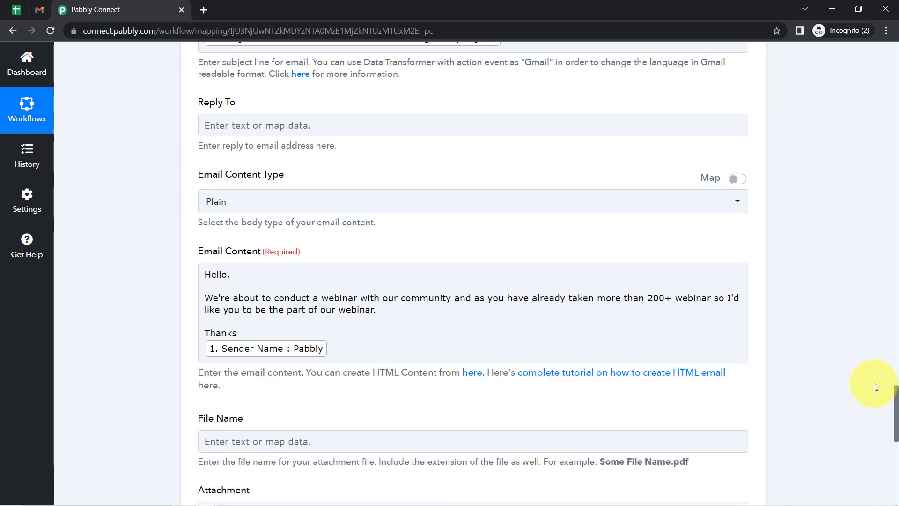
Check the Gmail inbox, and save the workflow's Gmail action while sending a test request
drag(895, 400, 895, 440)
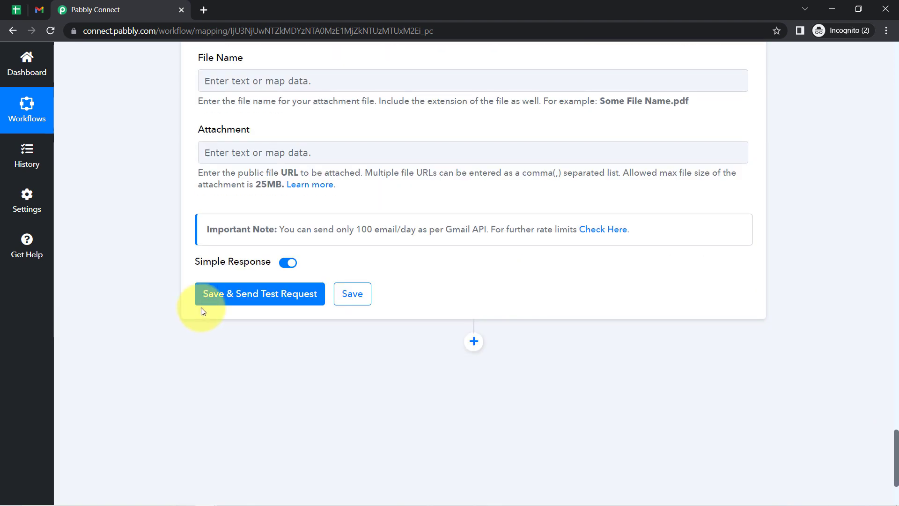
click(16, 9)
click(39, 10)
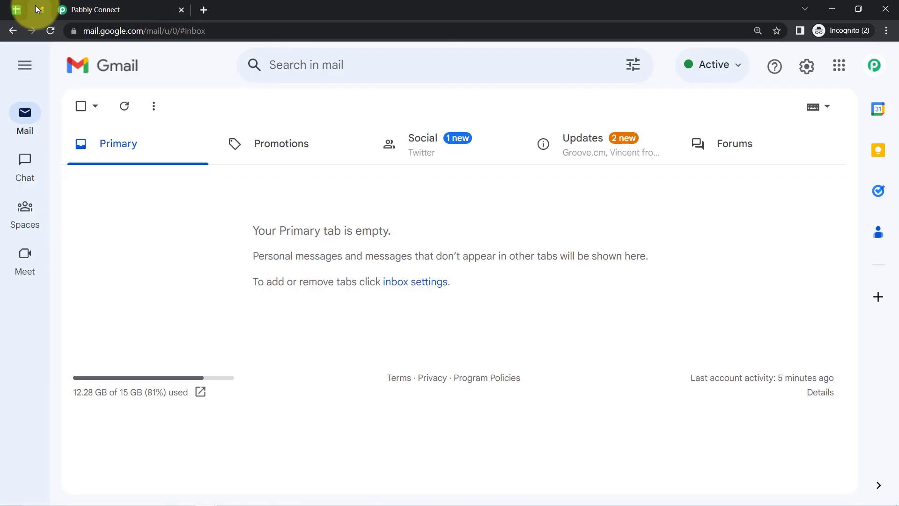
click(117, 9)
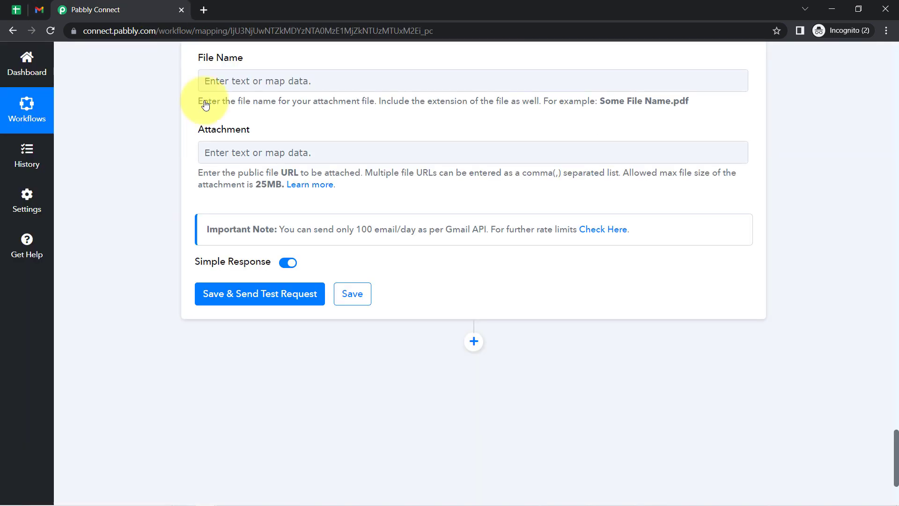
click(219, 293)
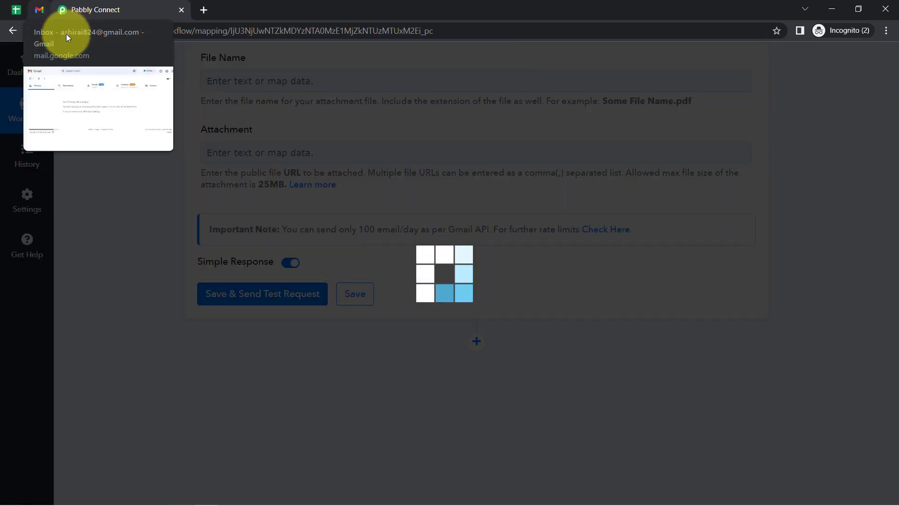
mouse_move(43, 9)
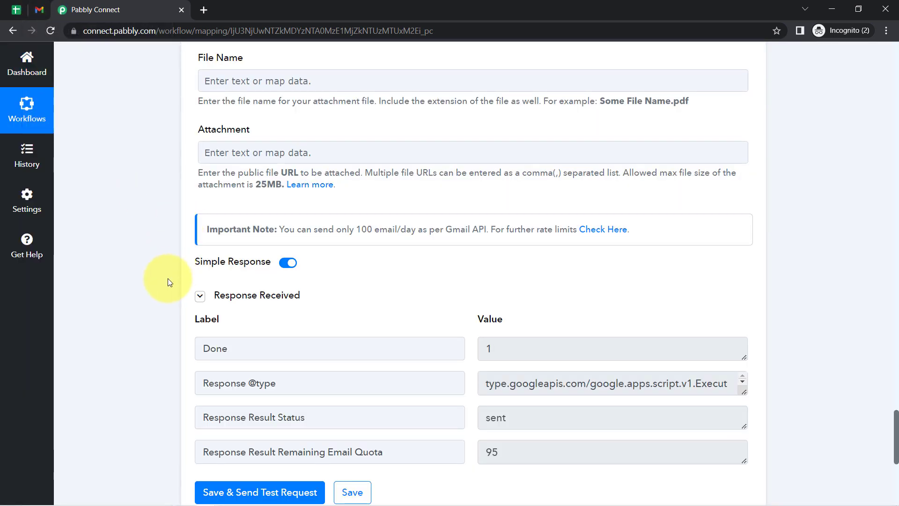
Review the scheduled Date and Time values in row 2 of the Email Sending at specific time spreadsheet
click(17, 9)
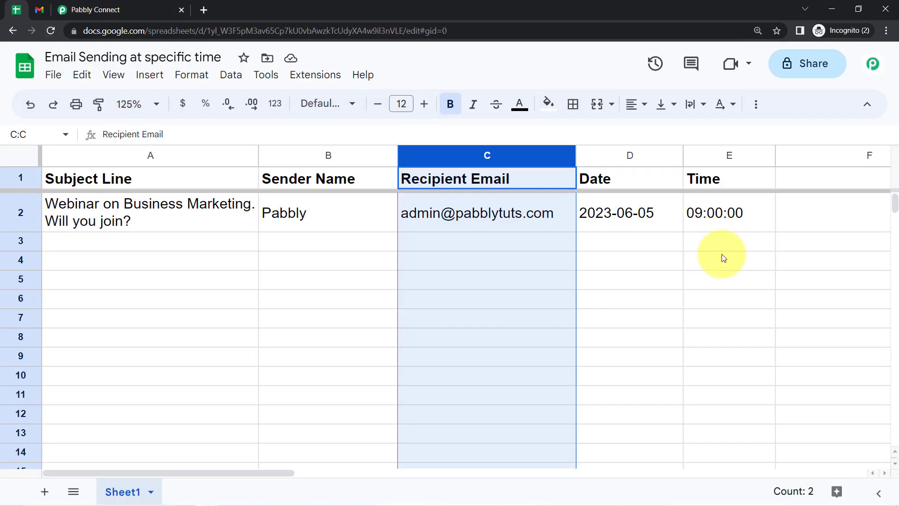
click(614, 199)
click(716, 211)
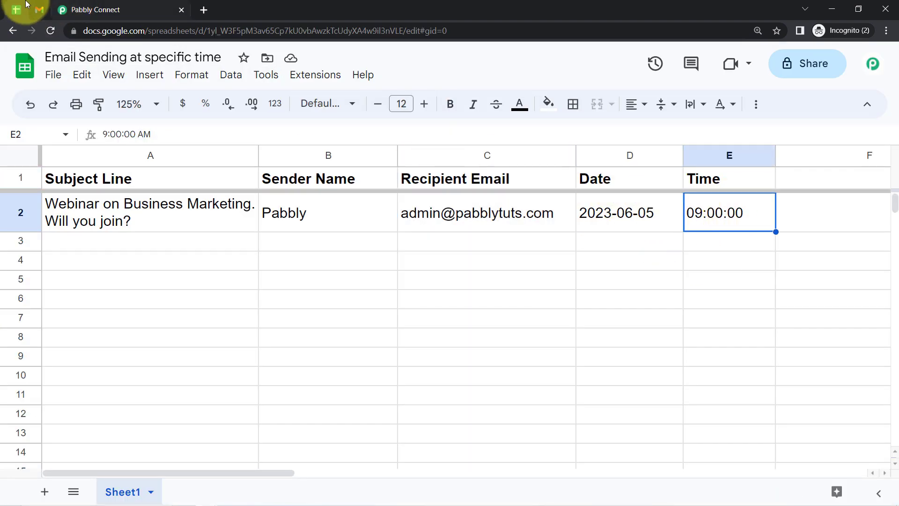
Reload the Gmail inbox and open the "Webinar on Business Marketing. Will you join?" email to check its message and sign-off
click(39, 8)
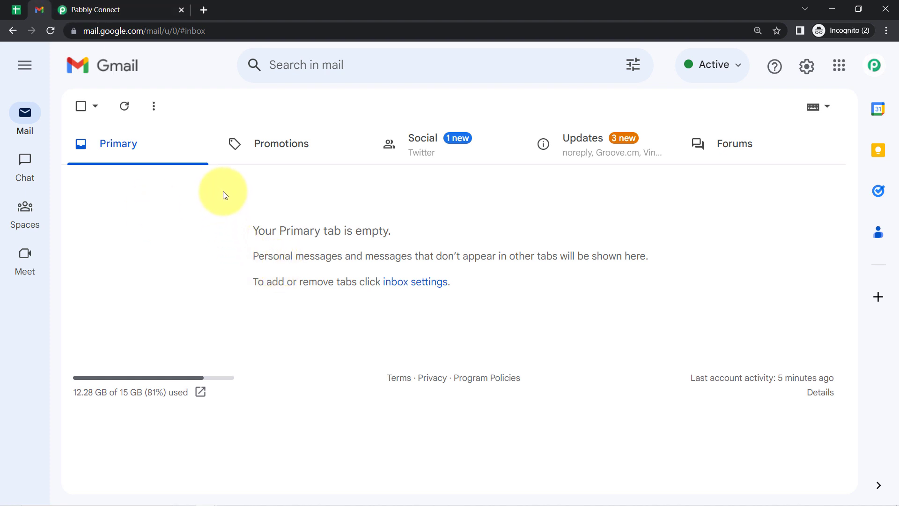
click(48, 32)
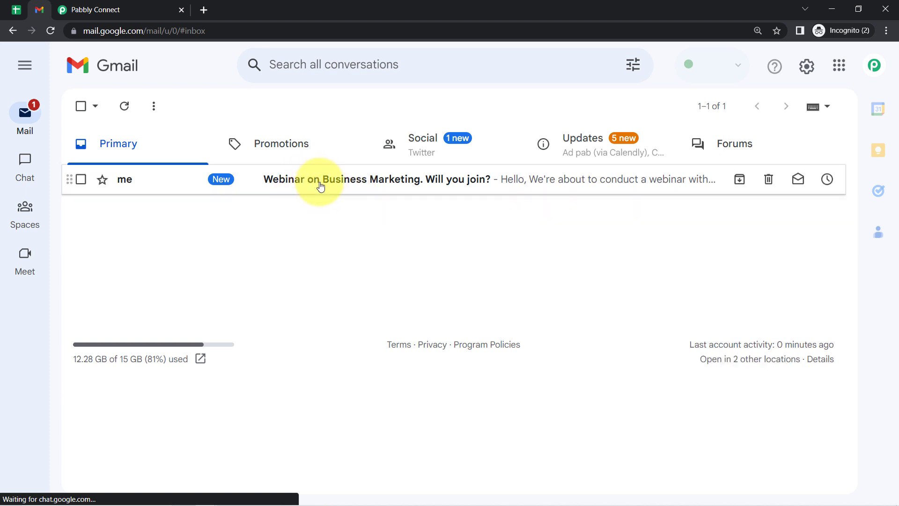
click(361, 184)
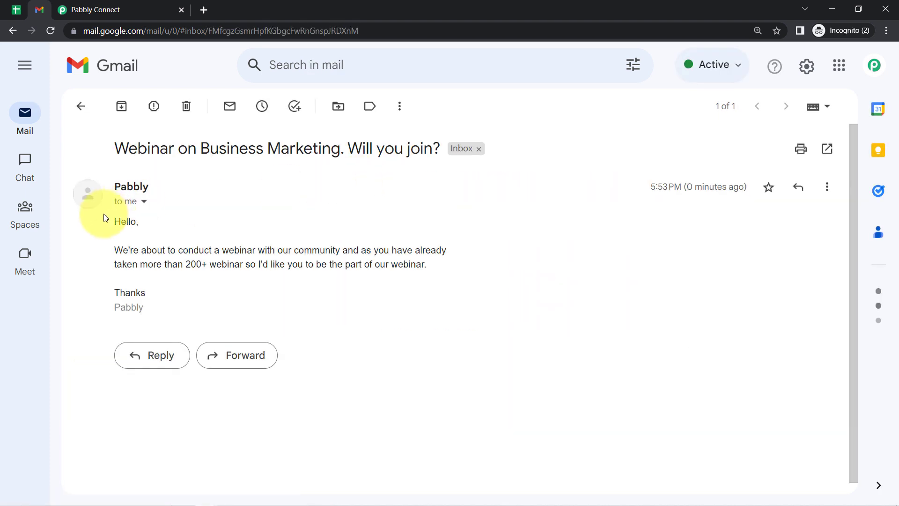
drag(124, 251, 398, 274)
click(339, 250)
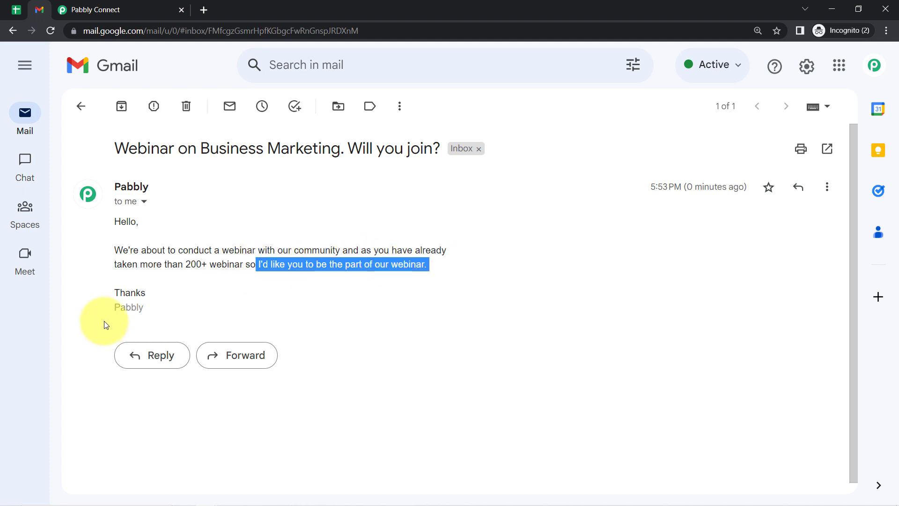
drag(125, 293, 142, 294)
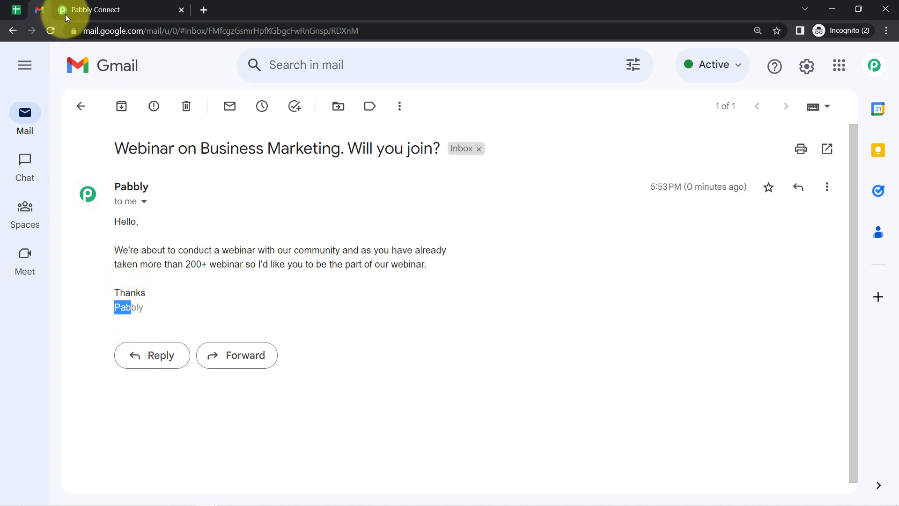
Return to the spreadsheet and examine the empty rows for further entries and the date, time, subject, sender and recipient in row 2
click(17, 9)
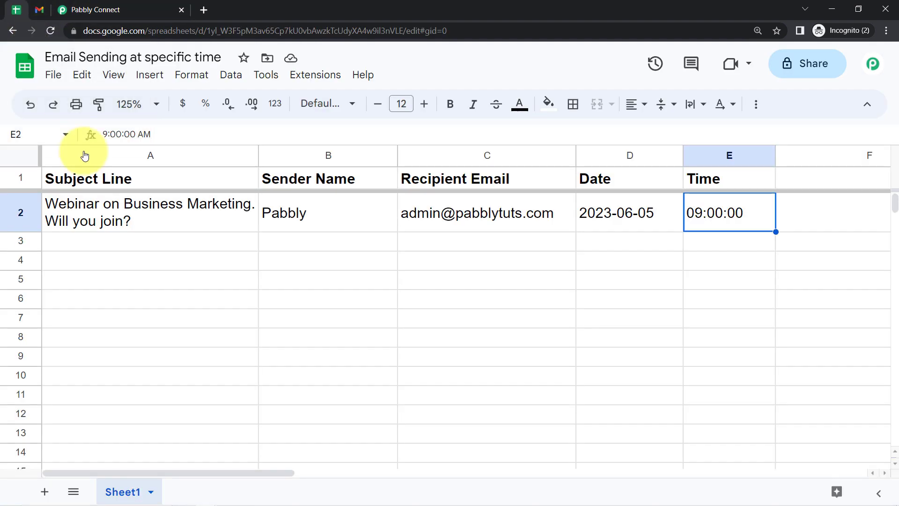
click(19, 241)
click(20, 259)
click(20, 278)
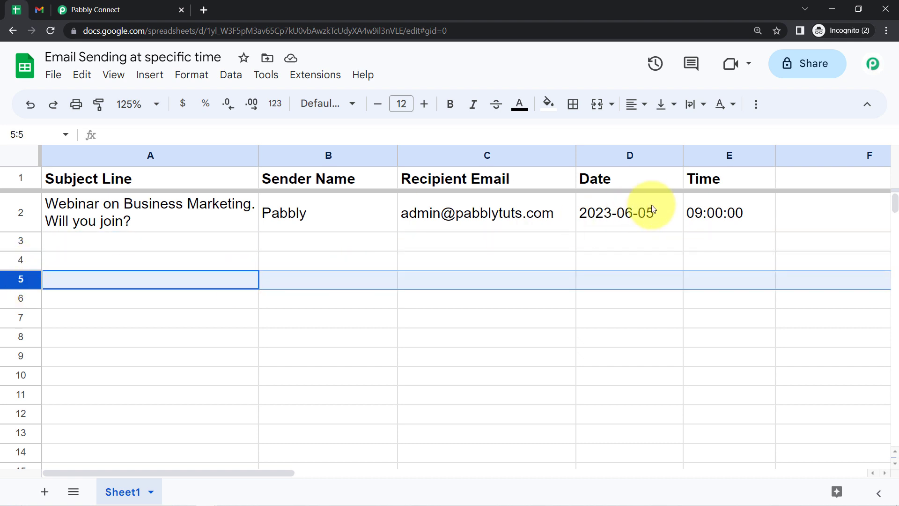
click(632, 210)
click(729, 213)
click(136, 217)
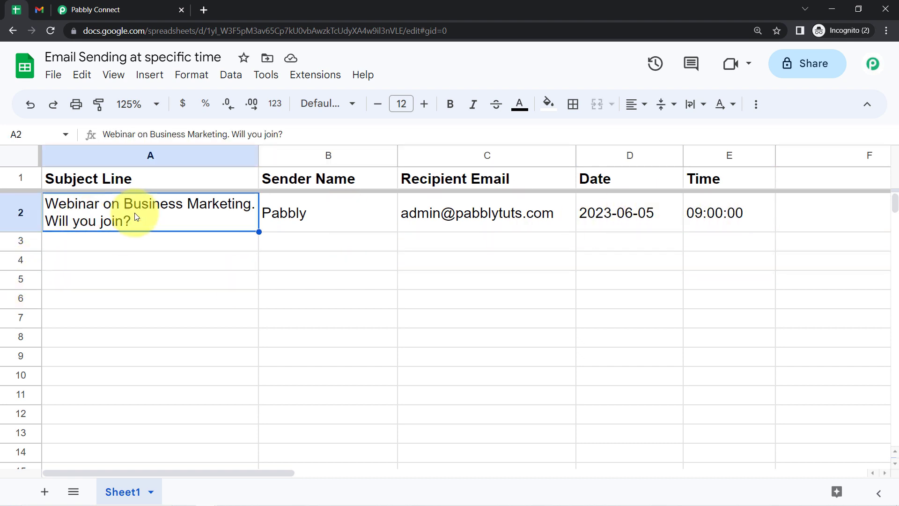
click(331, 215)
click(437, 212)
mouse_move(439, 212)
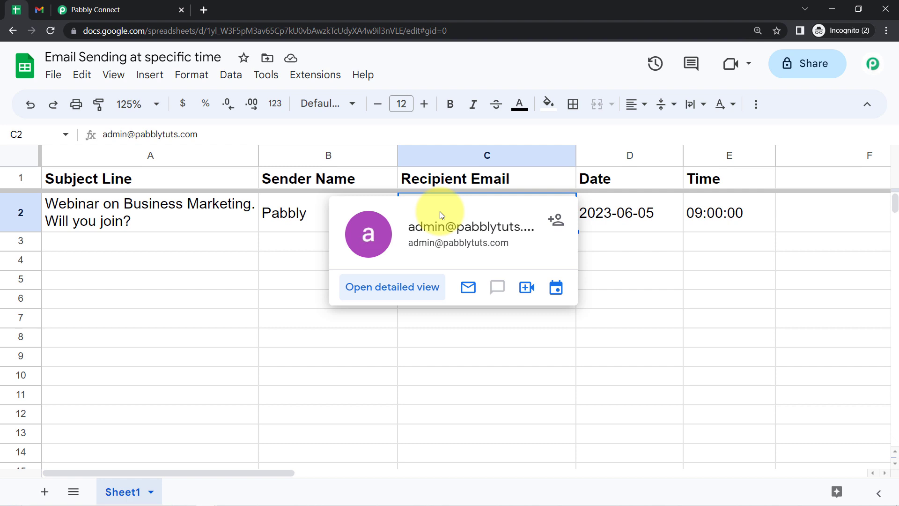
Dismiss the recipient contact card and check the scheduled time in row 2 of the spreadsheet
drag(347, 380, 343, 391)
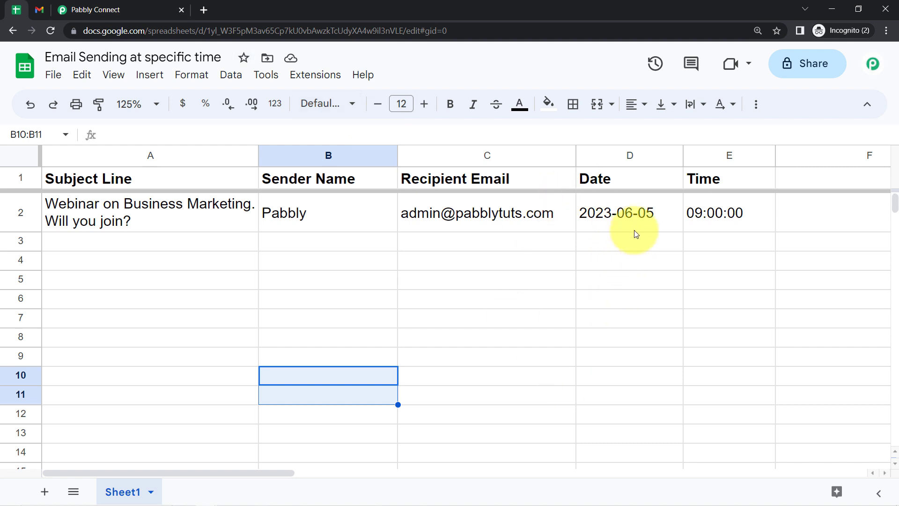
click(713, 216)
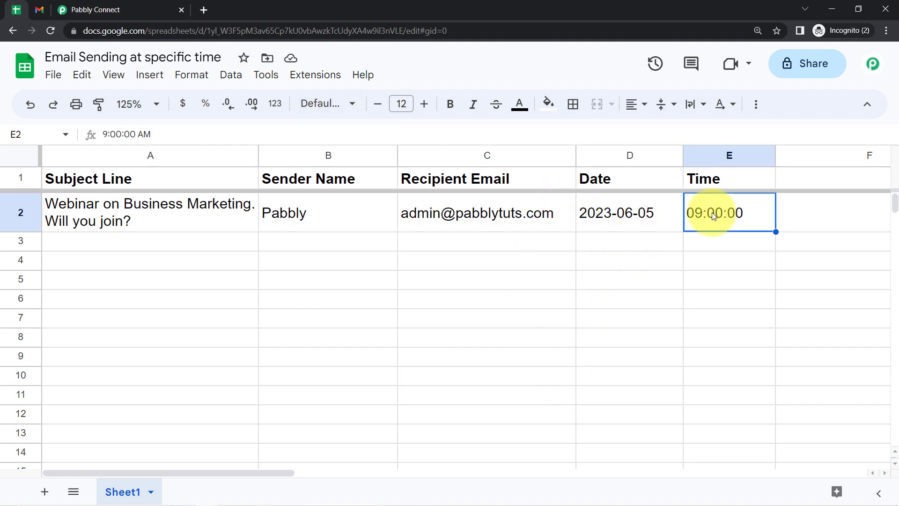
click(664, 277)
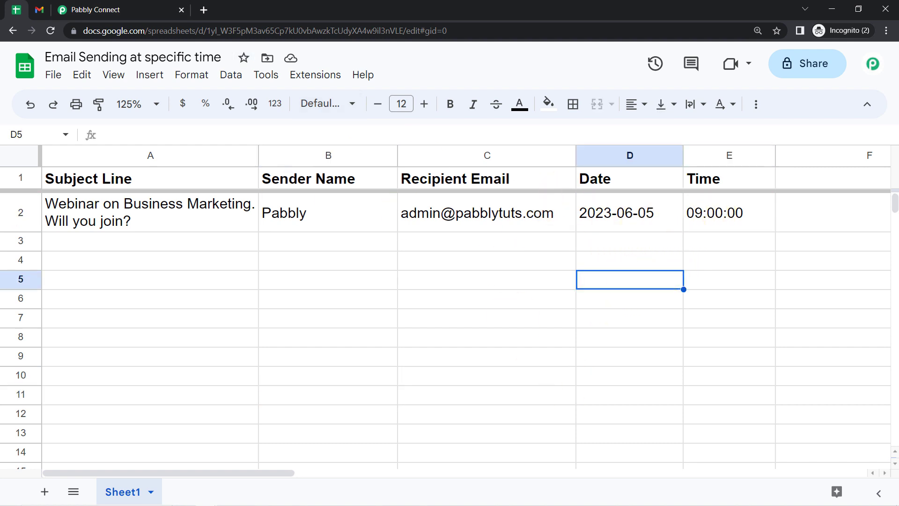
Switch to Pabbly Connect and collapse the workflow's Google Sheets trigger, Date/Time Formatter, Delay and Gmail steps
click(99, 6)
drag(896, 463, 895, 70)
click(254, 227)
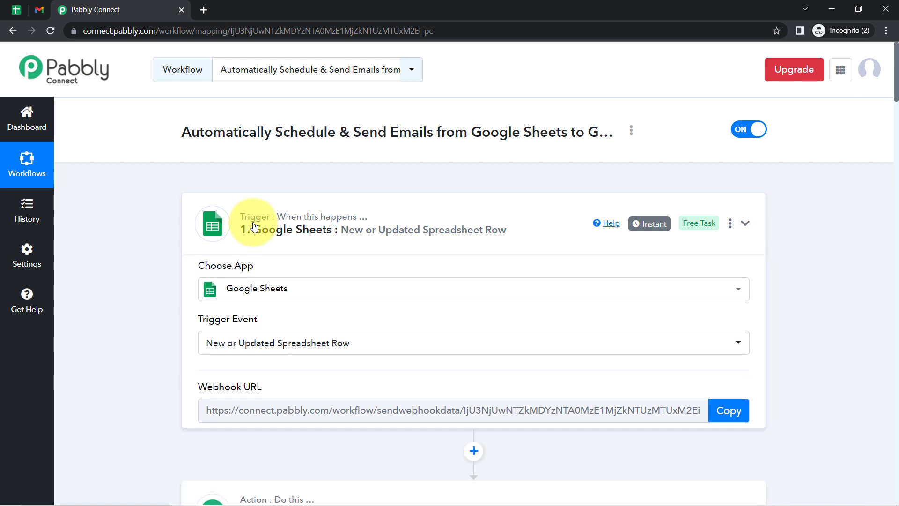
click(173, 320)
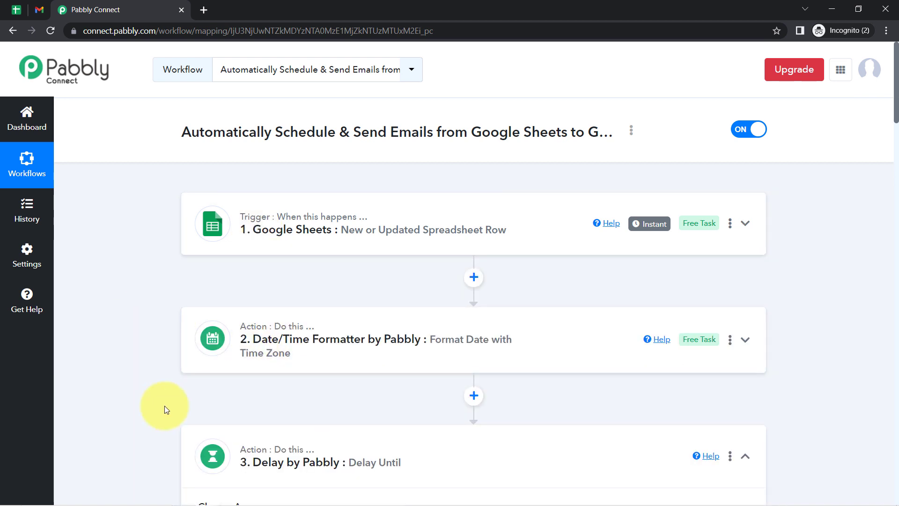
scroll(211, 347, down, 1)
scroll(210, 328, down, 5)
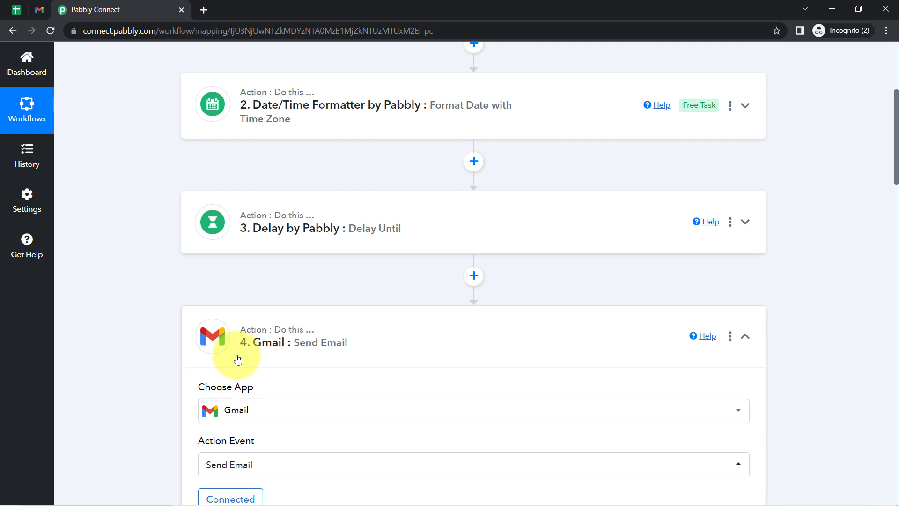
click(237, 360)
scroll(396, 294, up, 5)
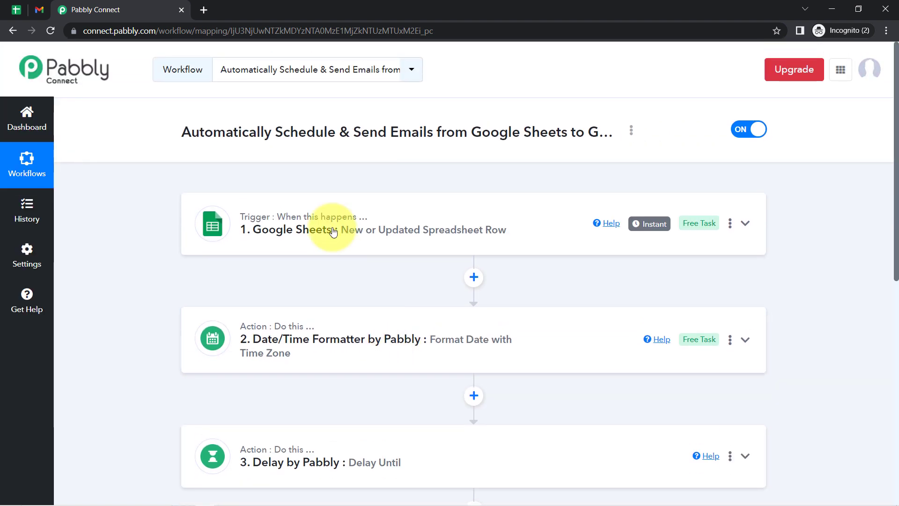
mouse_move(203, 354)
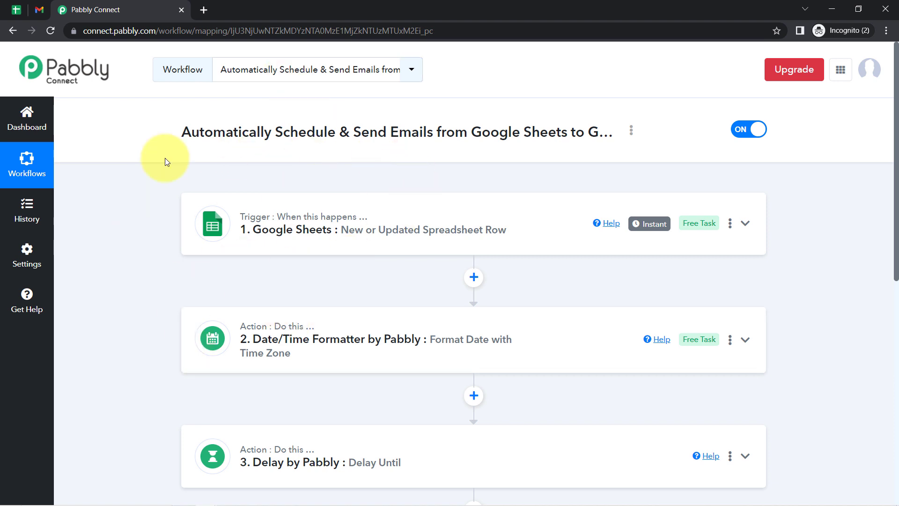
In the Email Sending at specific time spreadsheet, enable Send On Event for Pabbly Connect Webhooks and verify the option is checked
click(23, 7)
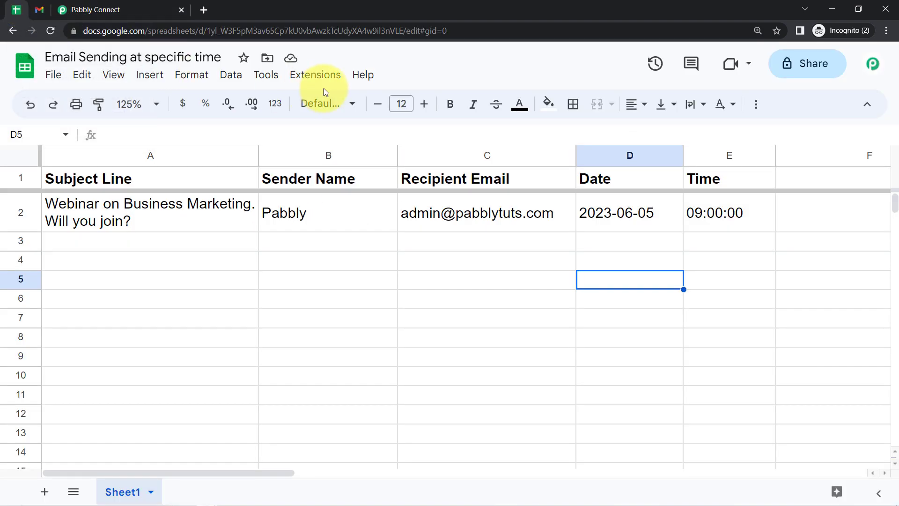
click(315, 75)
mouse_move(393, 266)
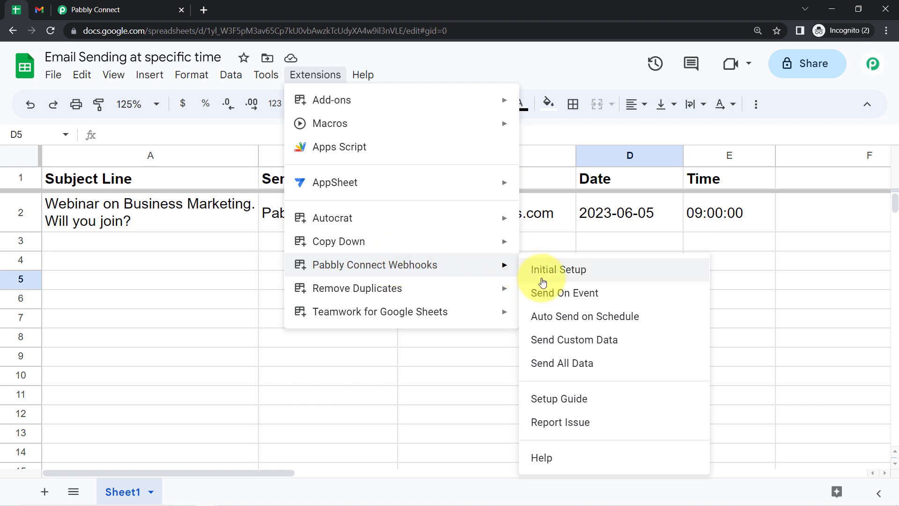
click(550, 294)
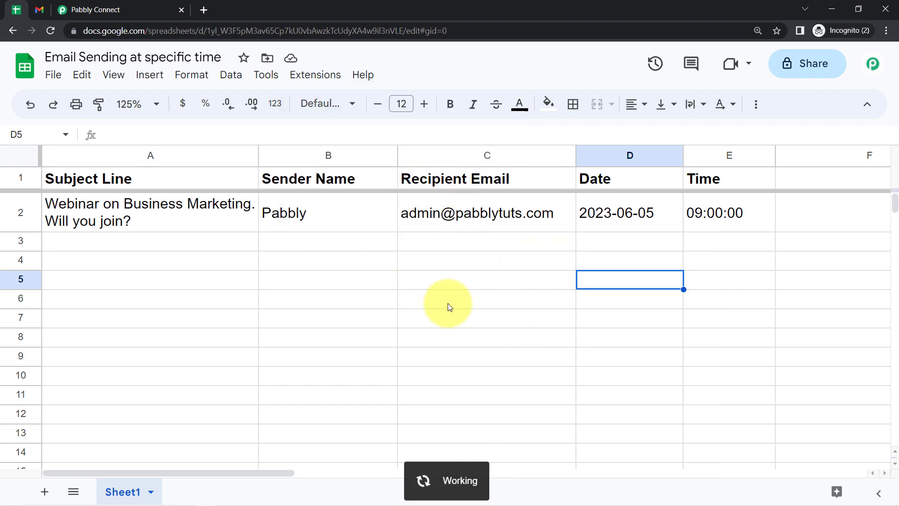
click(317, 74)
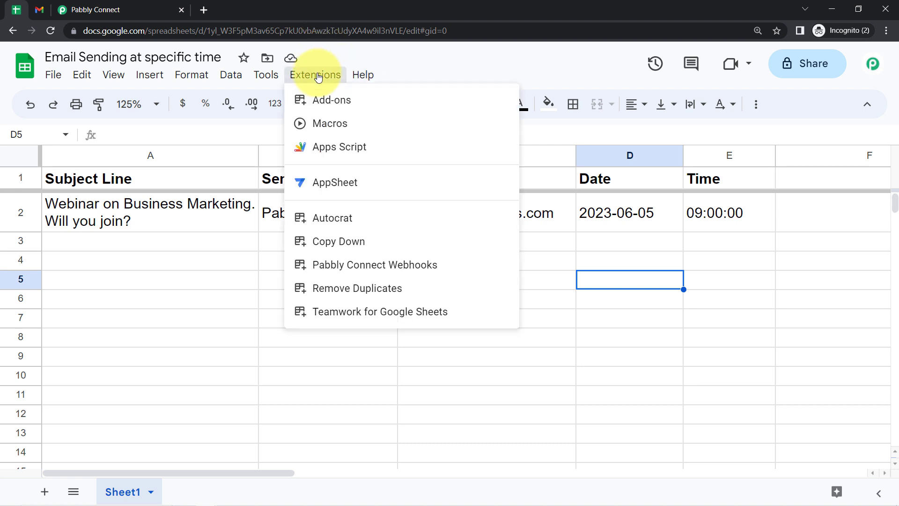
mouse_move(428, 264)
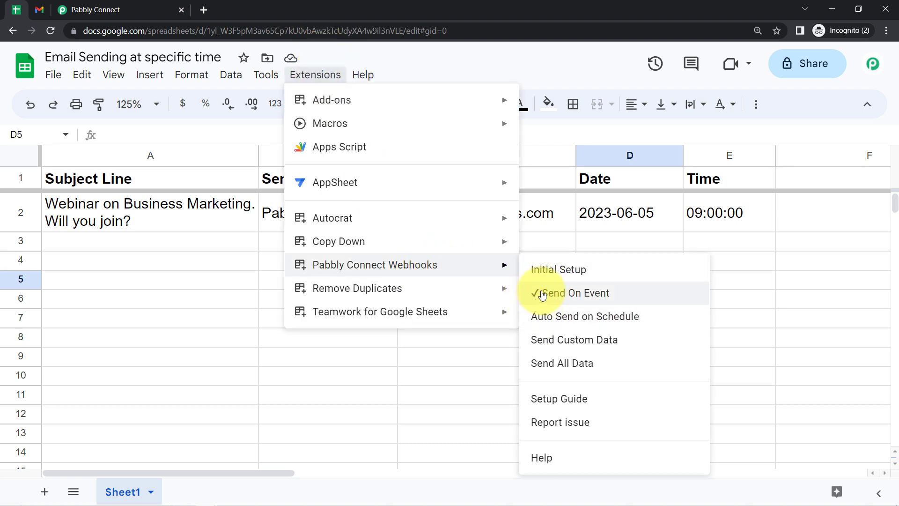
click(178, 283)
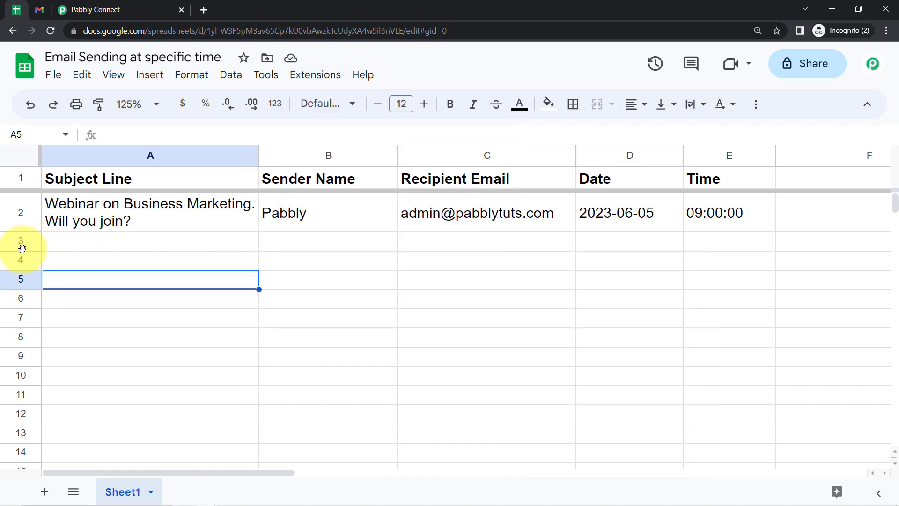
Select the empty rows 3, 4 and 5 in turn to examine where further entries go
click(22, 241)
click(24, 260)
click(24, 280)
Return to the Pabbly Connect workflow, copy its share link and close the Share Workflow dialog
click(107, 10)
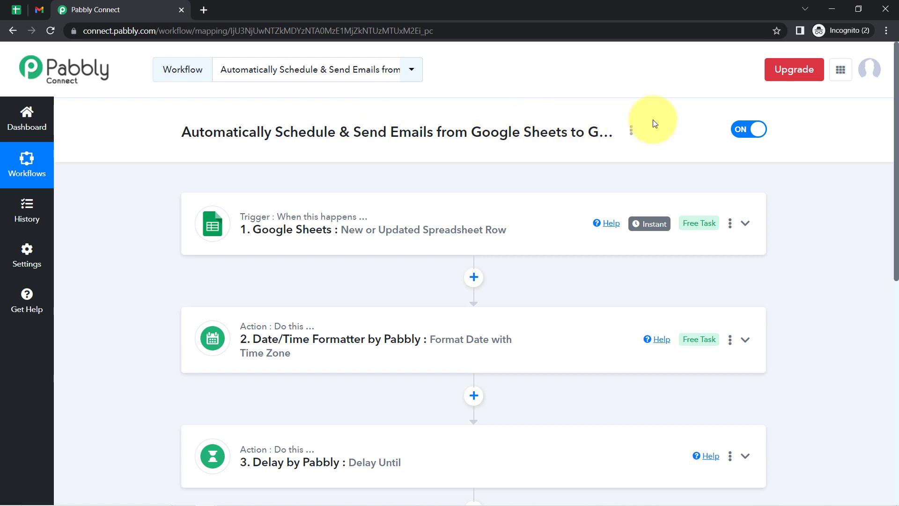
click(632, 133)
click(543, 189)
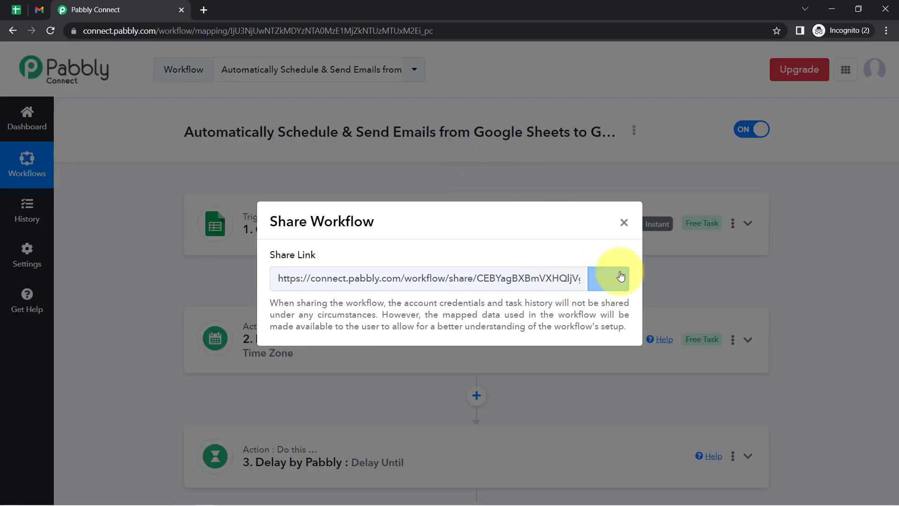
click(608, 279)
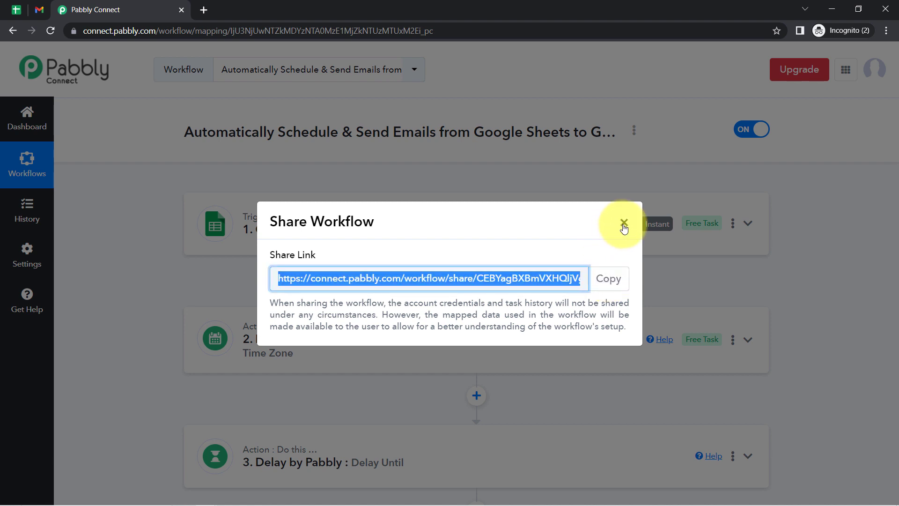
click(623, 224)
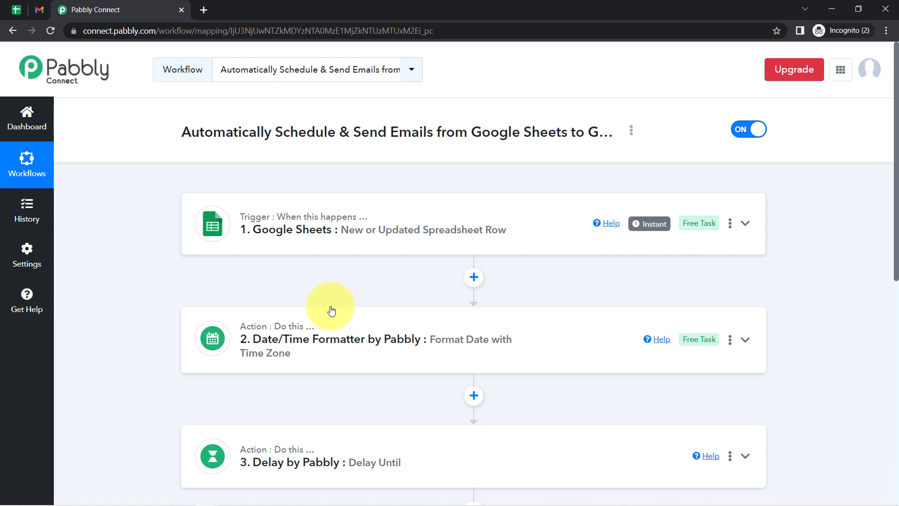
scroll(309, 281, down, 4)
scroll(310, 290, up, 1)
scroll(311, 300, up, 3)
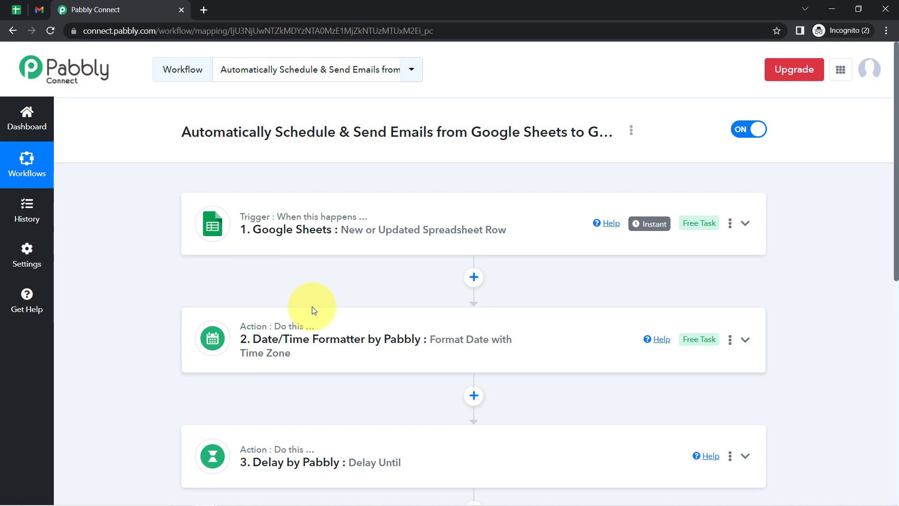
scroll(310, 309, down, 3)
scroll(311, 309, up, 3)
scroll(281, 374, down, 1)
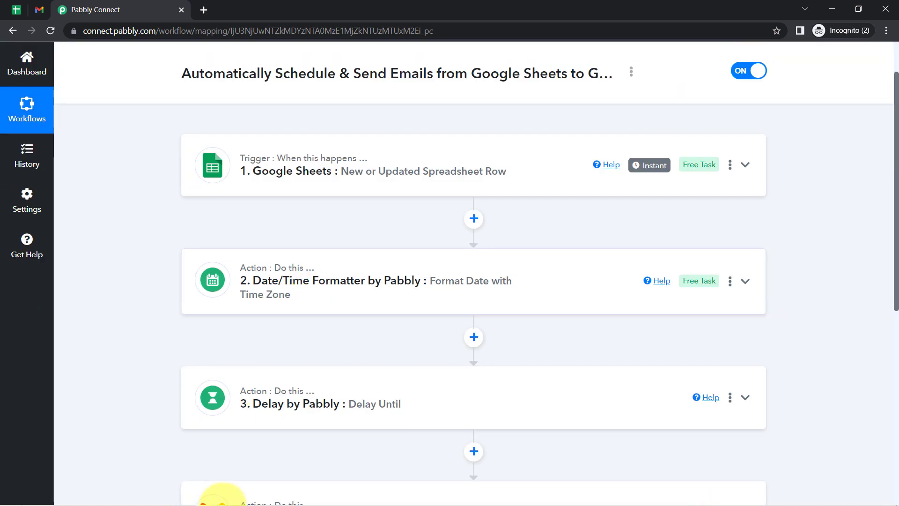